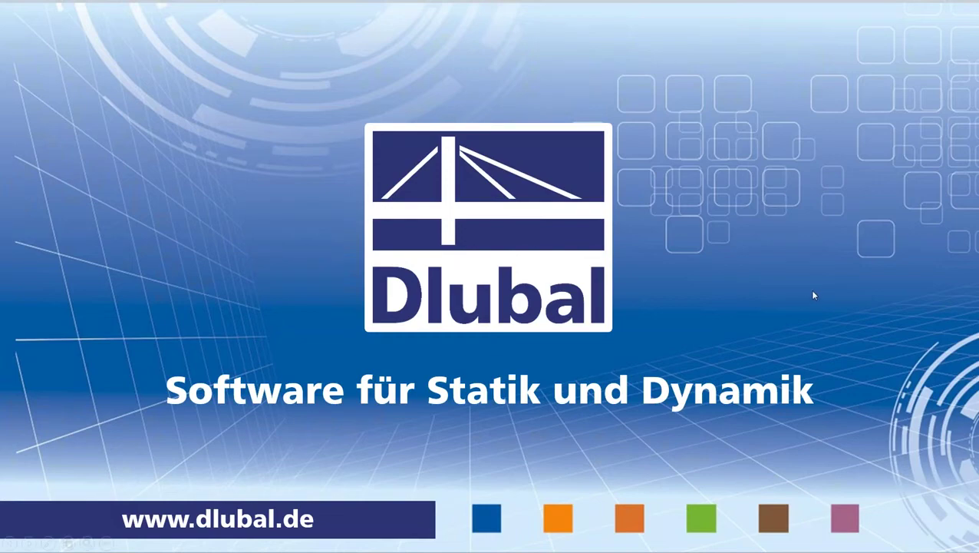
Advance from the Dlubal intro slide to the punching-check webinar title slide.
click(814, 291)
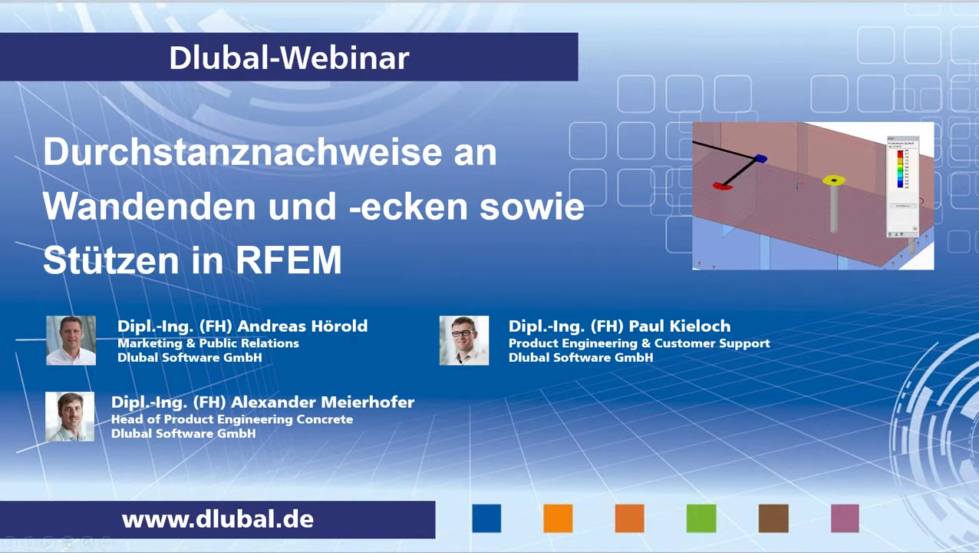
Advance to the Inhalt contents slide and reveal its bullets one by one.
click(741, 330)
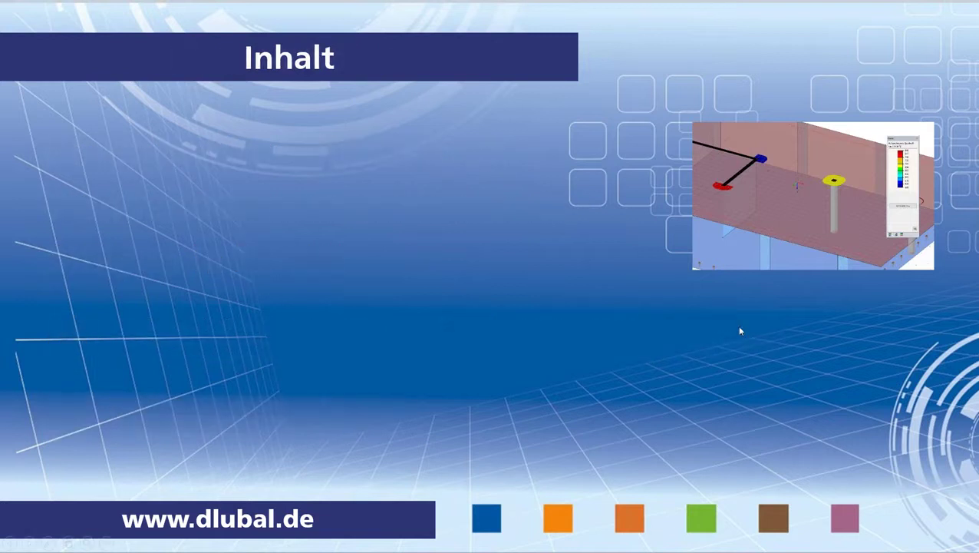
click(739, 331)
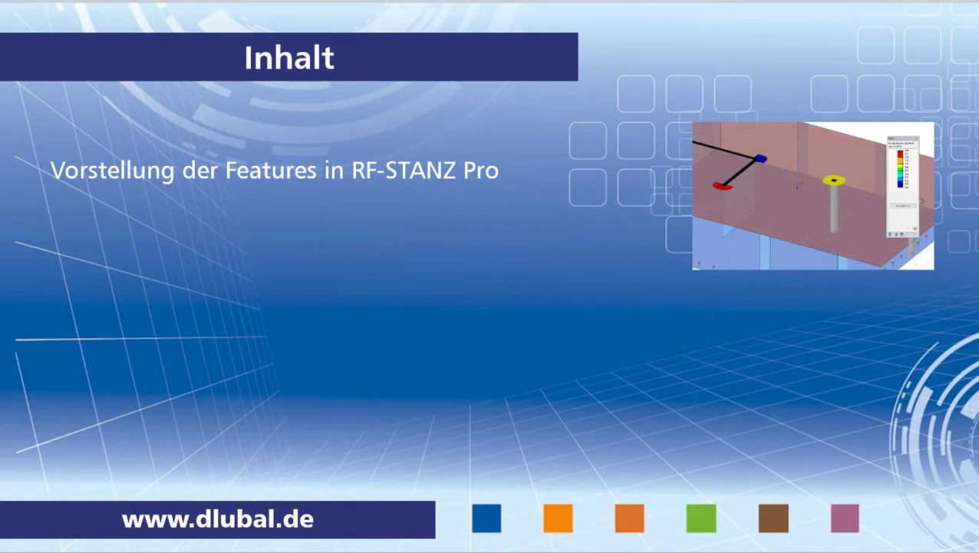
click(583, 290)
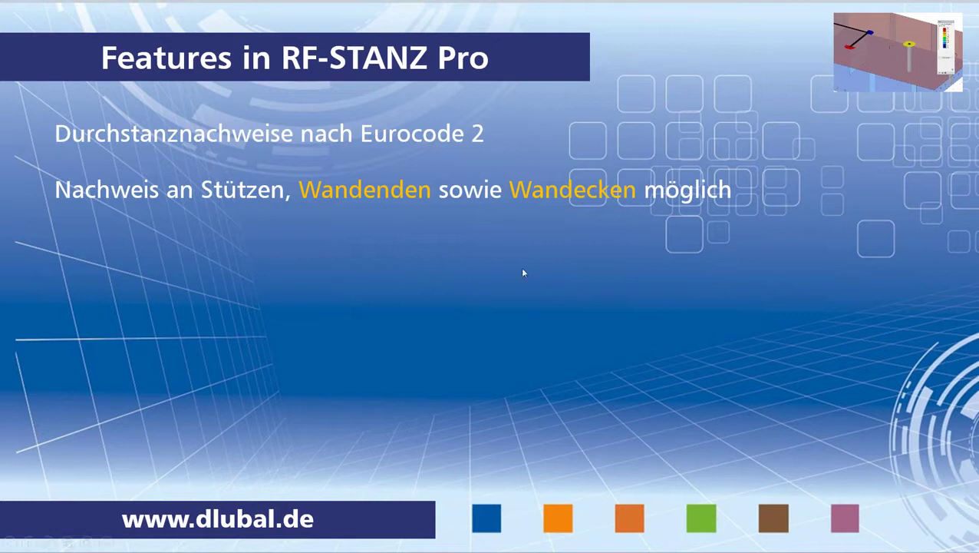
Reveal the column head strengthening, automatic punching-node detection and slab-opening feature bullets.
click(729, 281)
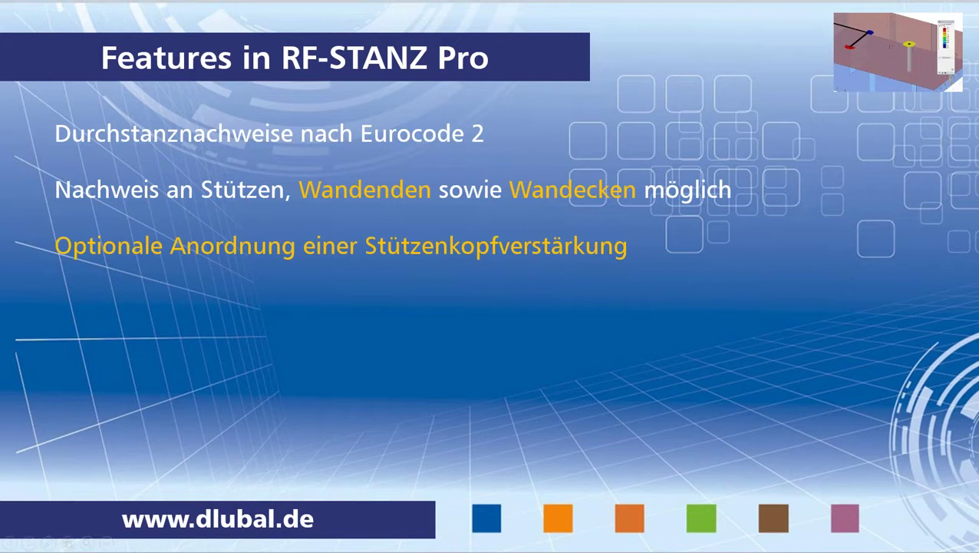
click(760, 336)
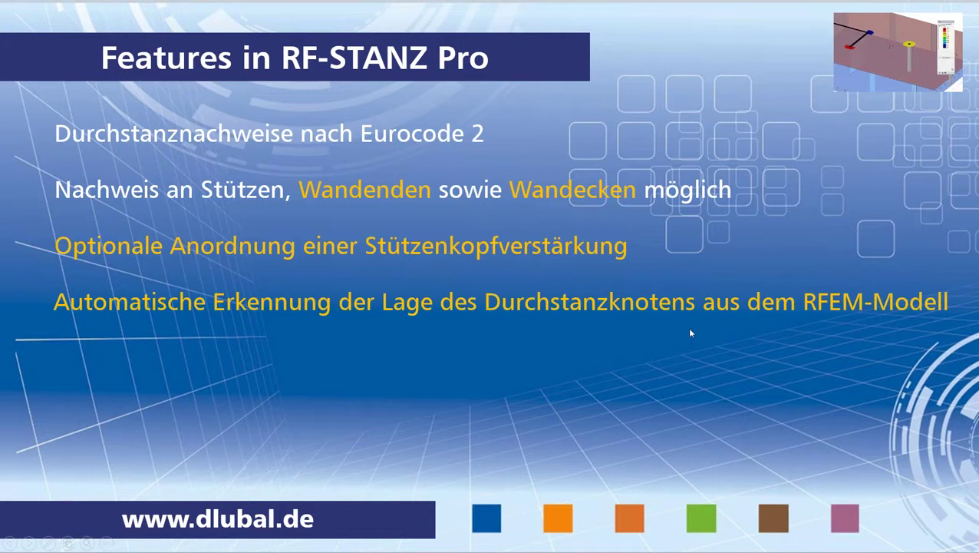
click(694, 374)
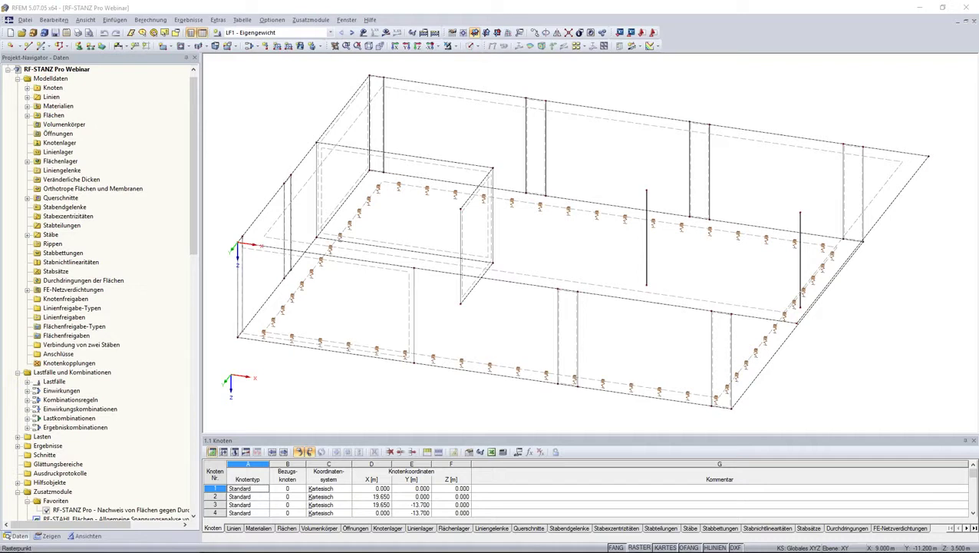
mouse_move(629, 242)
ctrl+middle_down()
mouse_move(607, 218)
mouse_move(600, 231)
mouse_move(618, 208)
mouse_move(649, 198)
ctrl+middle_up()
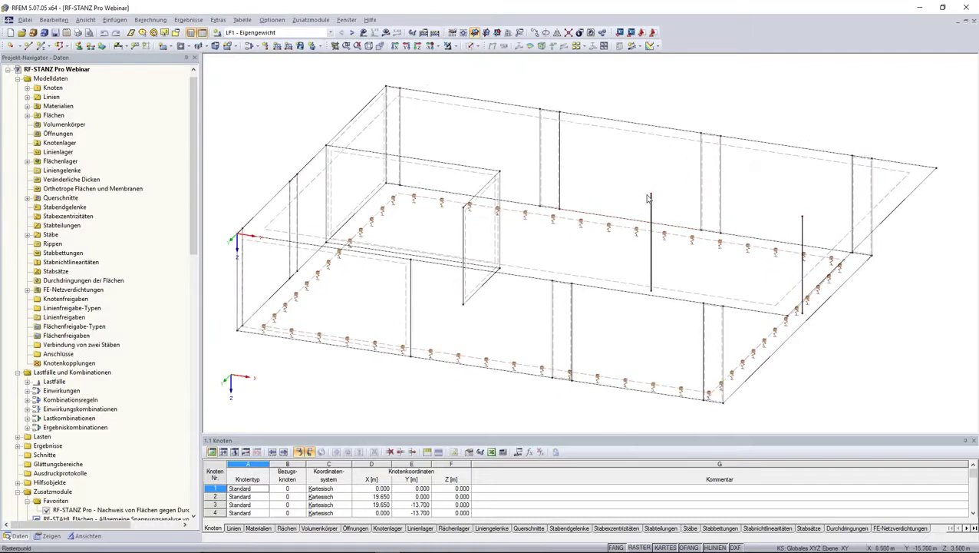
mouse_move(619, 204)
ctrl+middle_down()
mouse_move(647, 157)
mouse_move(588, 160)
ctrl+middle_up()
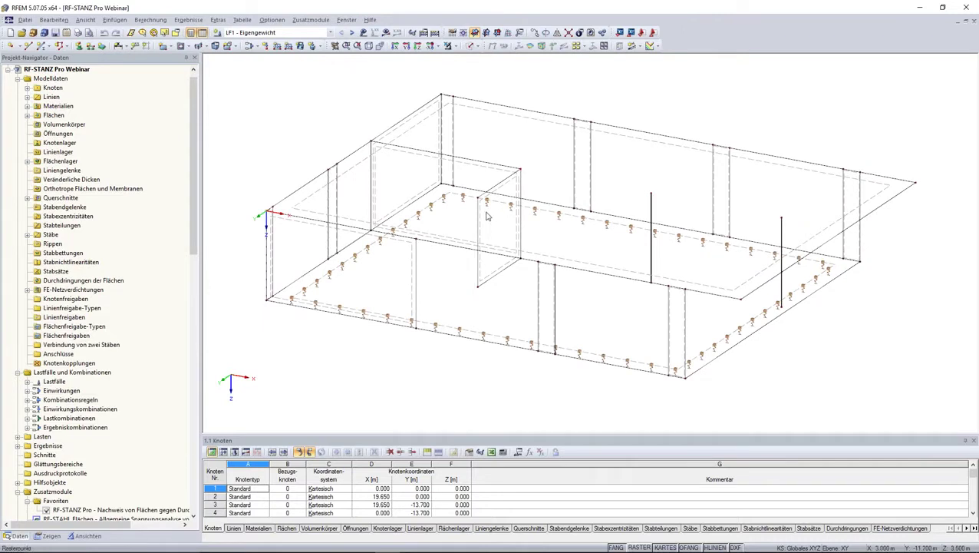
ctrl+middle_drag(547, 213, 559, 218)
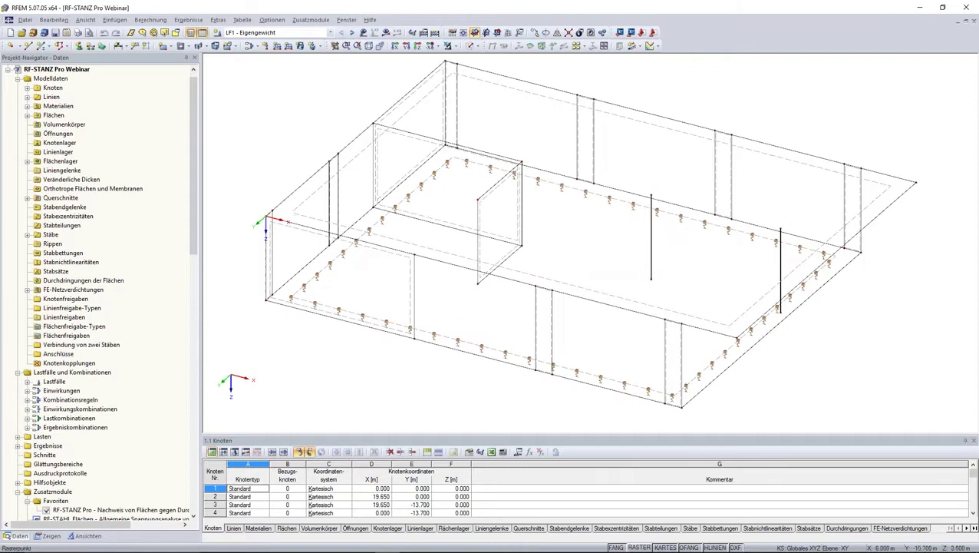
mouse_move(479, 203)
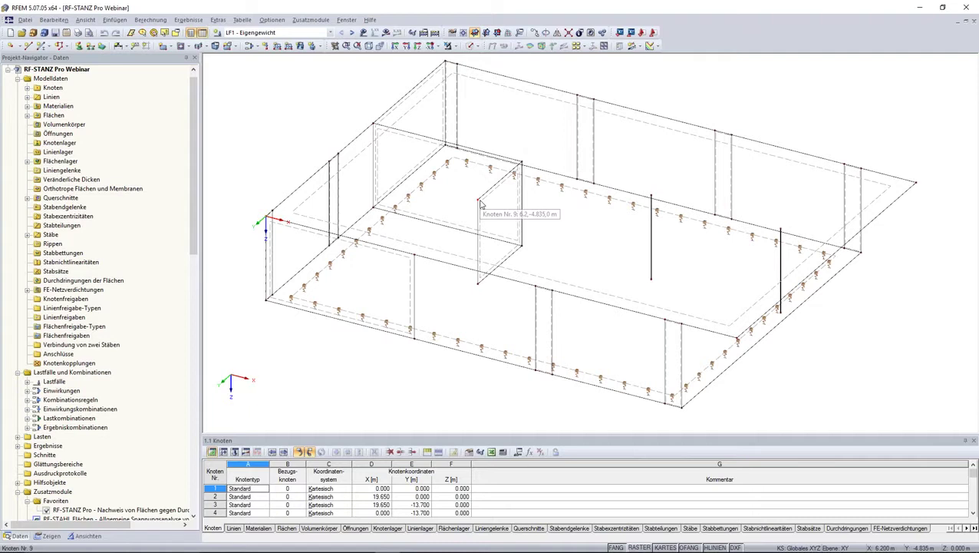
ctrl+middle_drag(640, 260, 651, 192)
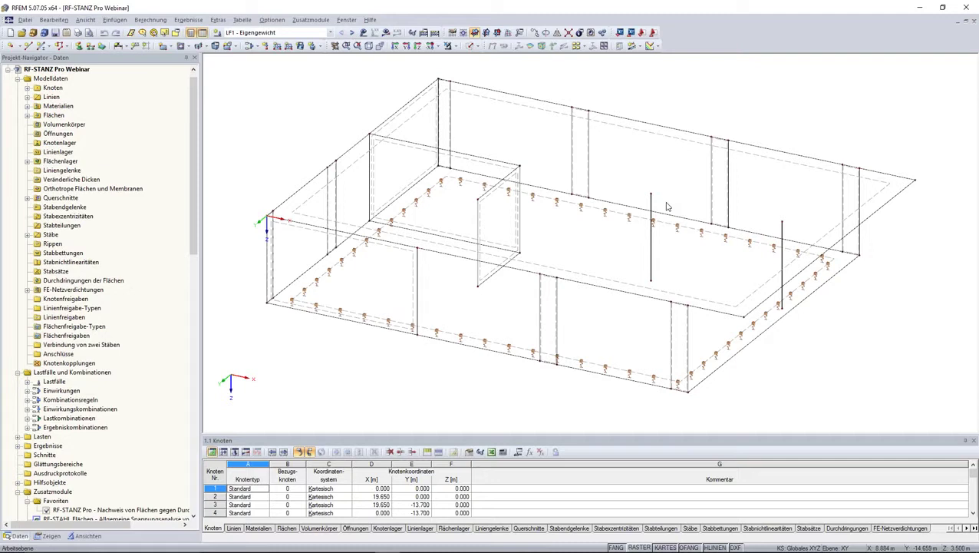
drag(190, 194, 183, 289)
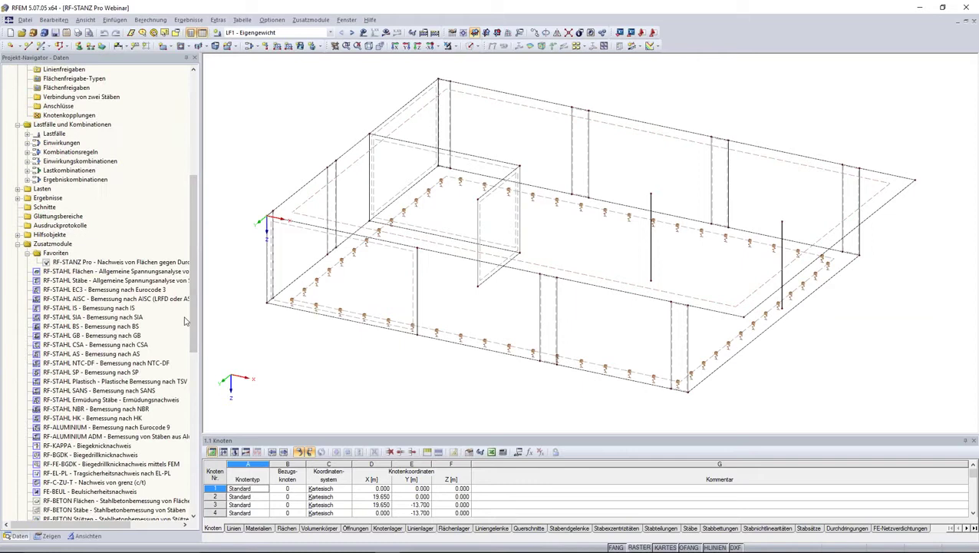
Launch RF-STANZ Pro from Favoriten and rename design case FA1 to 'Wandecke'.
double_click(136, 264)
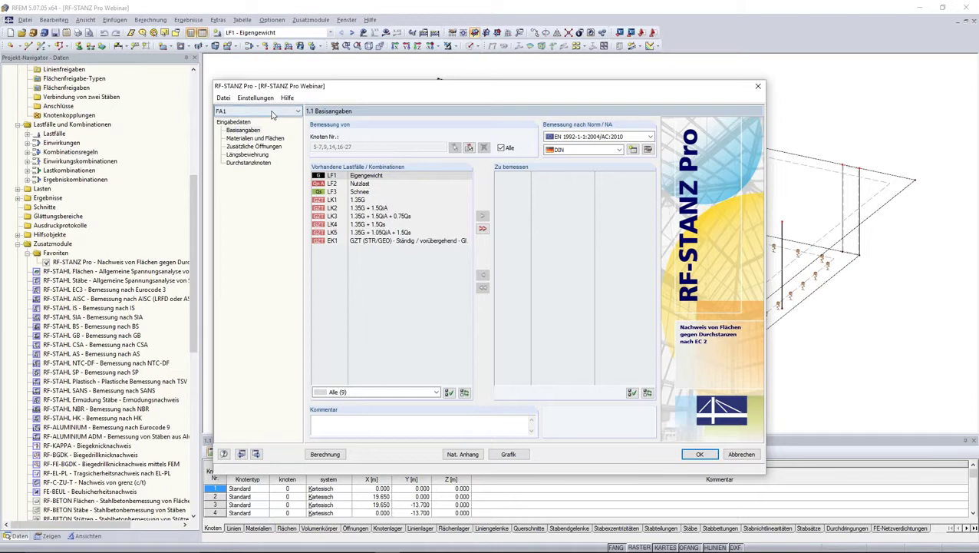
click(224, 99)
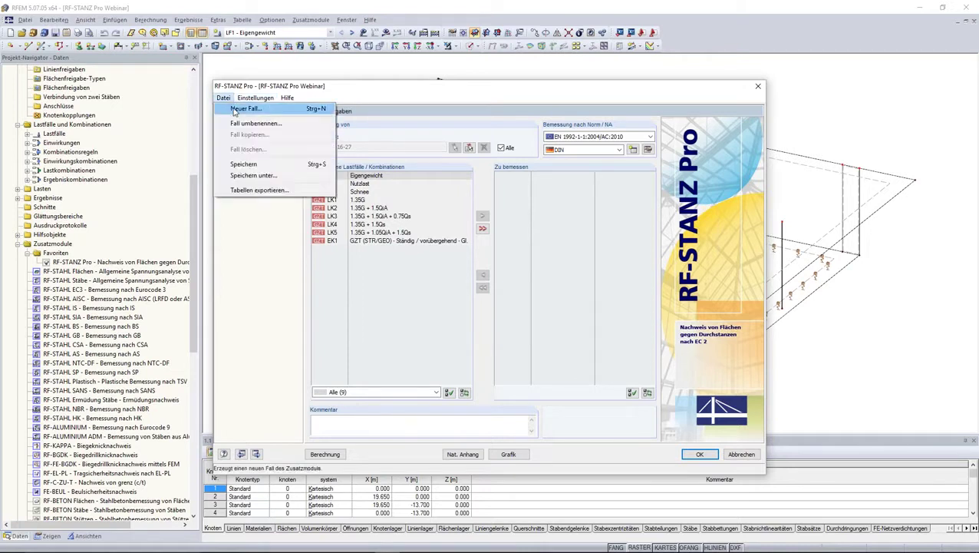
click(255, 123)
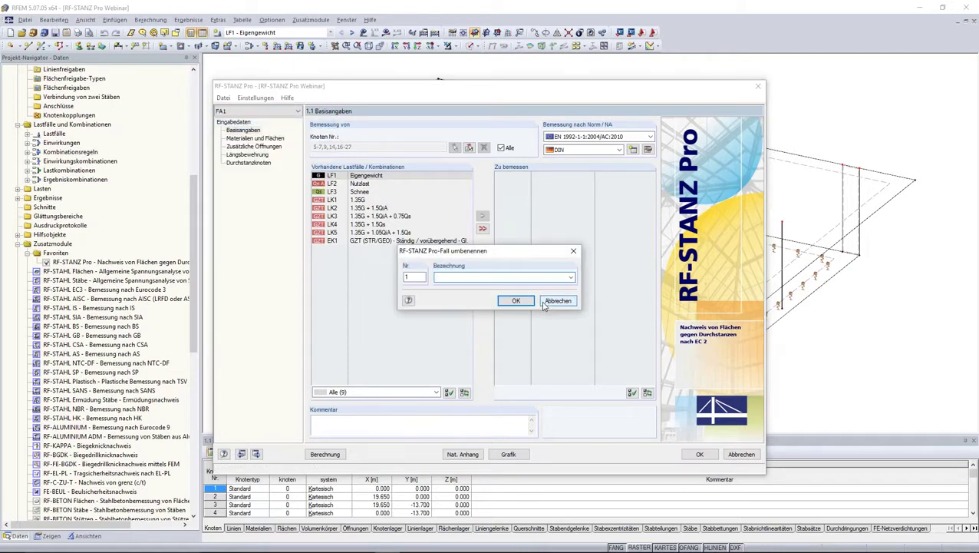
text(Wandecke)
click(528, 304)
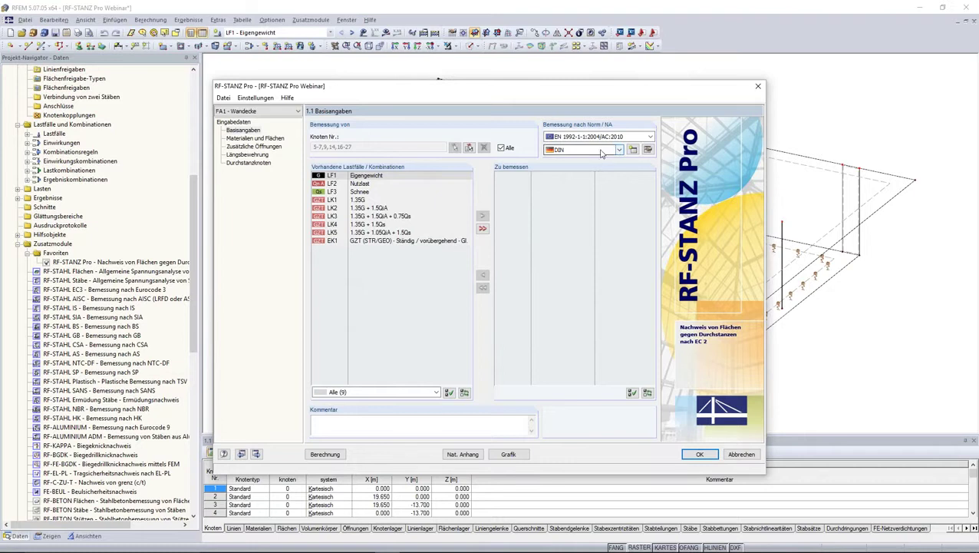
Restrict the punching design to node 5 at the wall corner instead of all nodes.
click(502, 148)
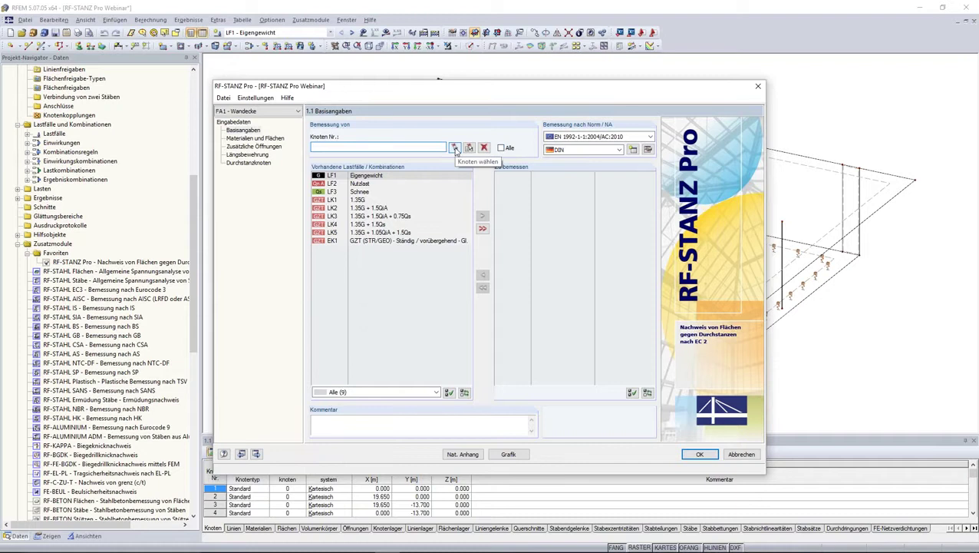
click(455, 148)
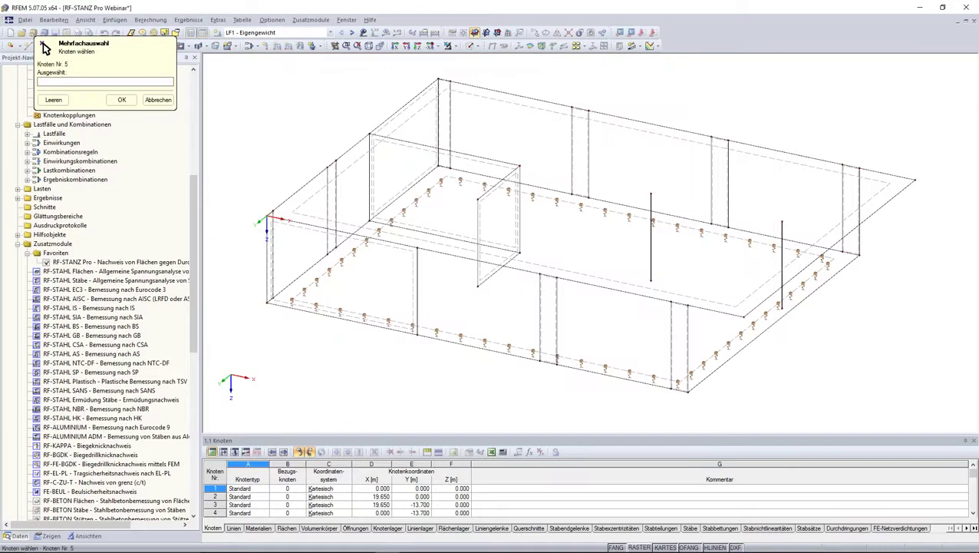
click(209, 171)
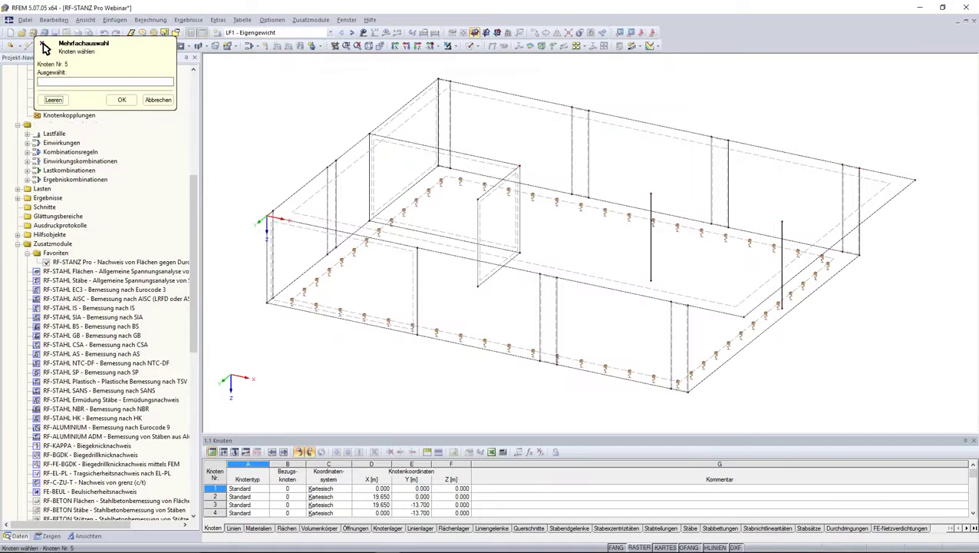
click(121, 100)
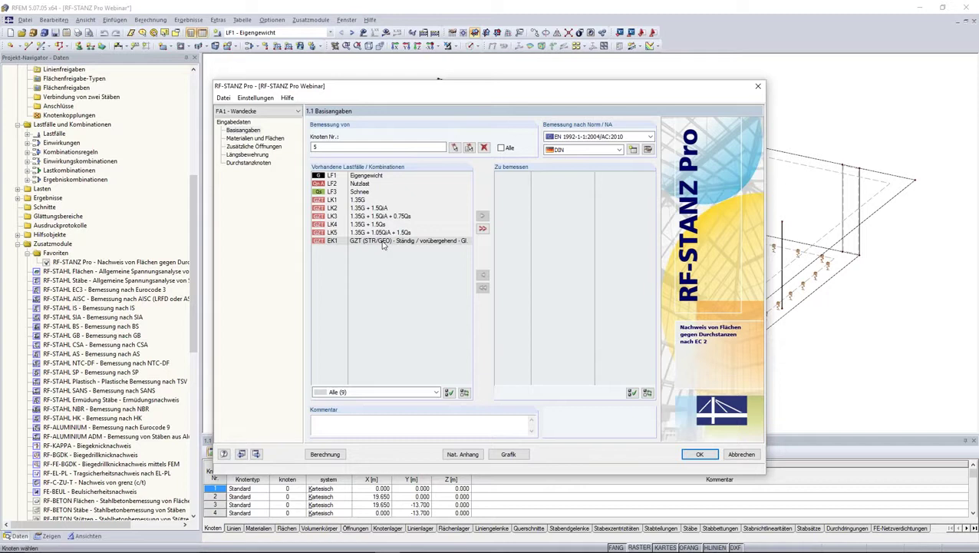
Add combination EK1 (GZT STR/GEO) to the actions to be designed.
double_click(383, 241)
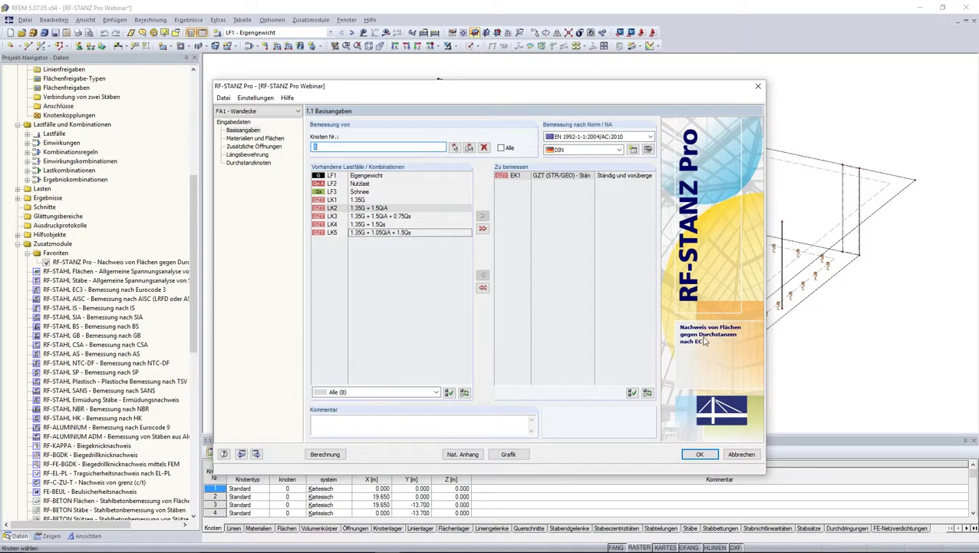
click(621, 150)
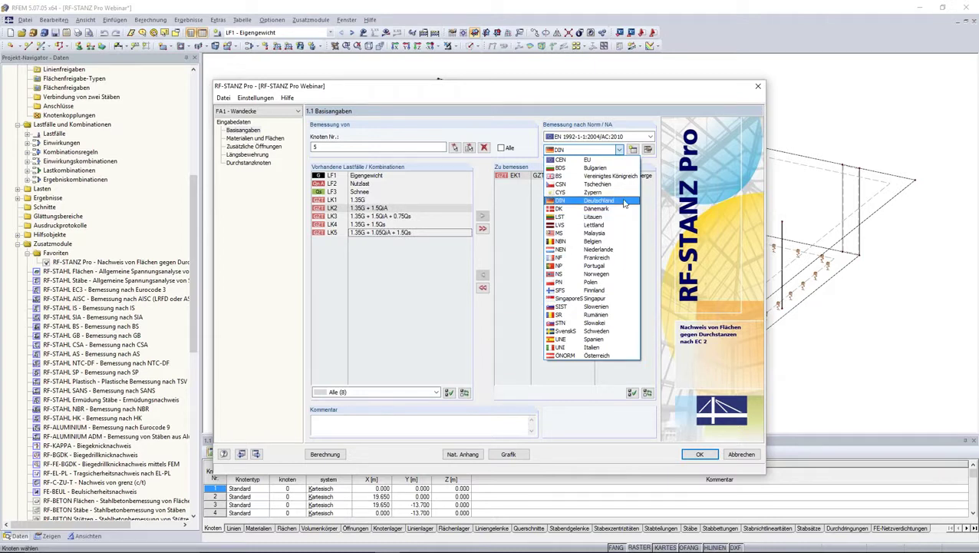
Set the national annex to DIN Deutschland and show the Materials and Surfaces page.
click(625, 203)
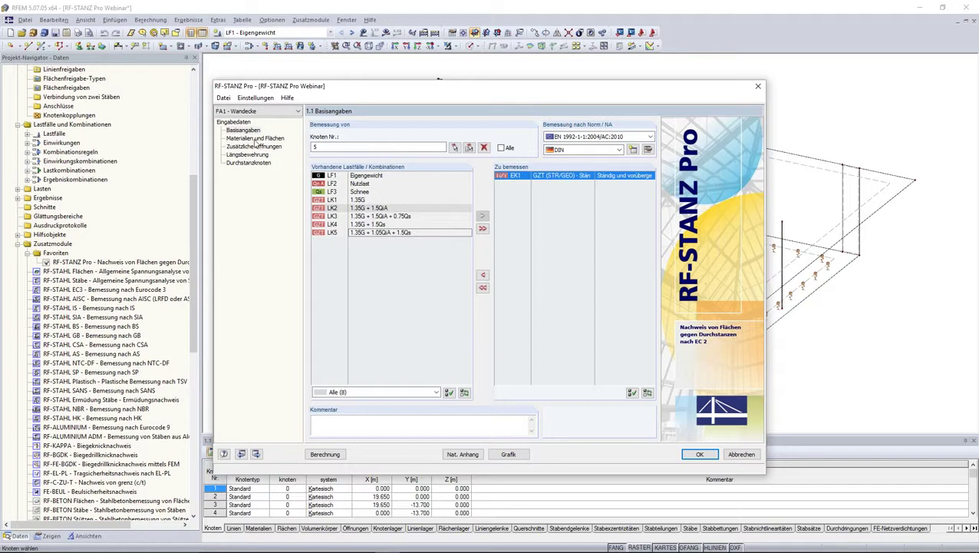
click(253, 138)
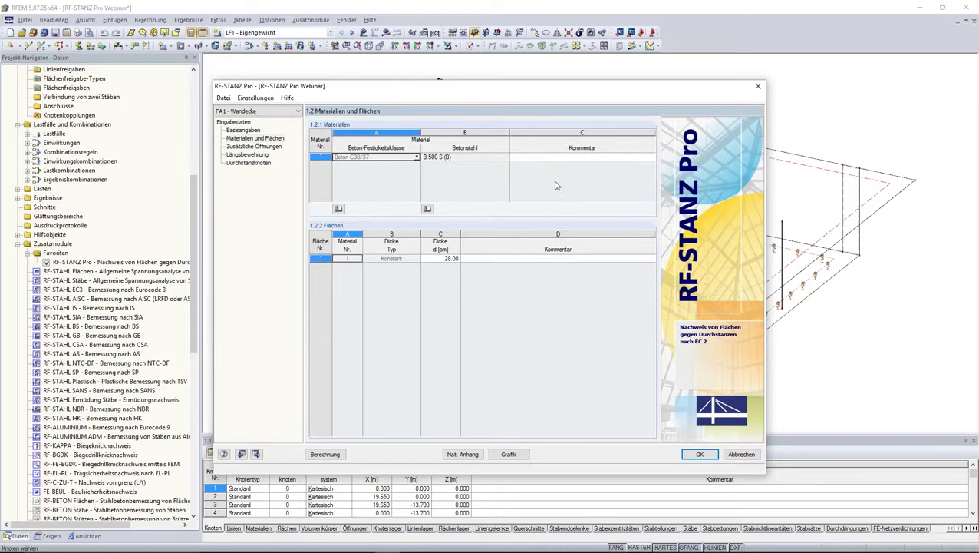
Confirm C30/37 as the slab concrete class.
drag(604, 93, 635, 82)
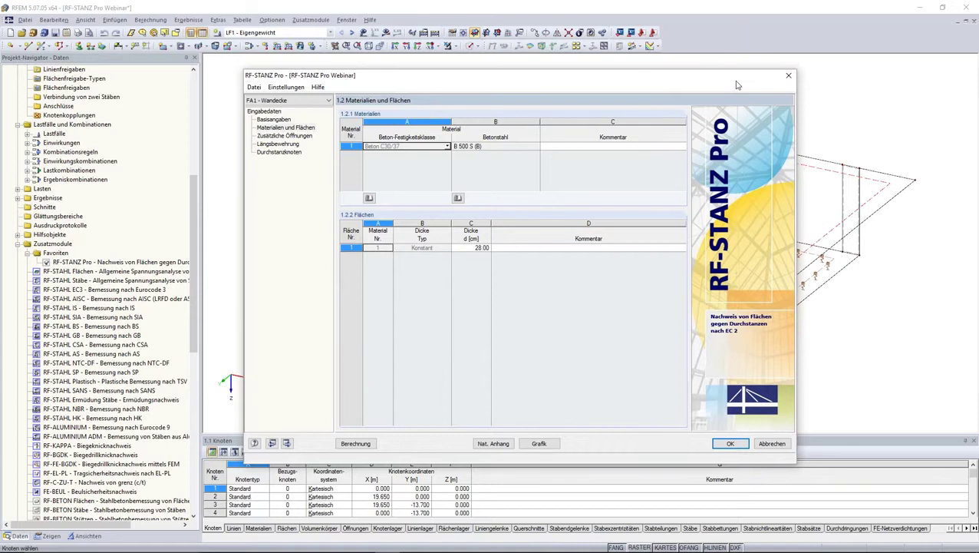
drag(736, 84, 582, 118)
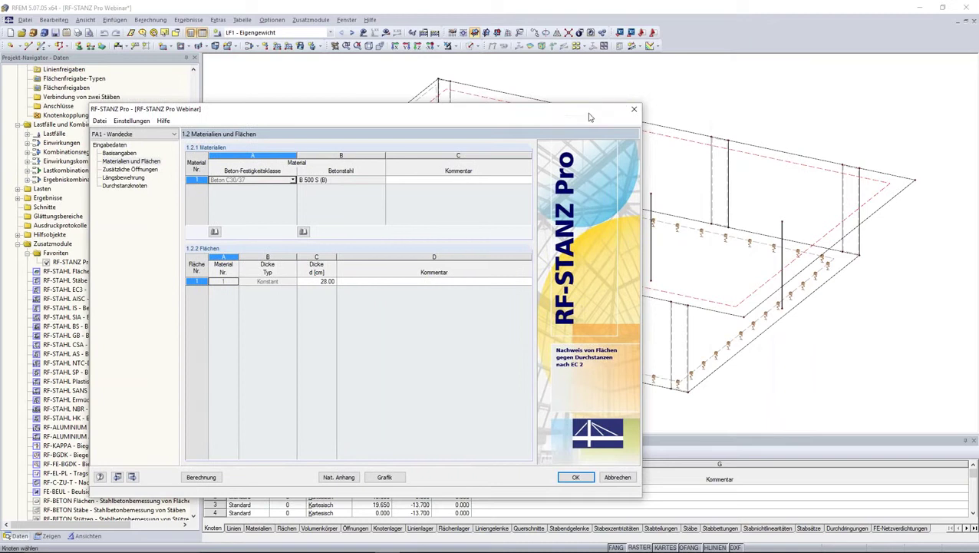
drag(589, 116, 701, 87)
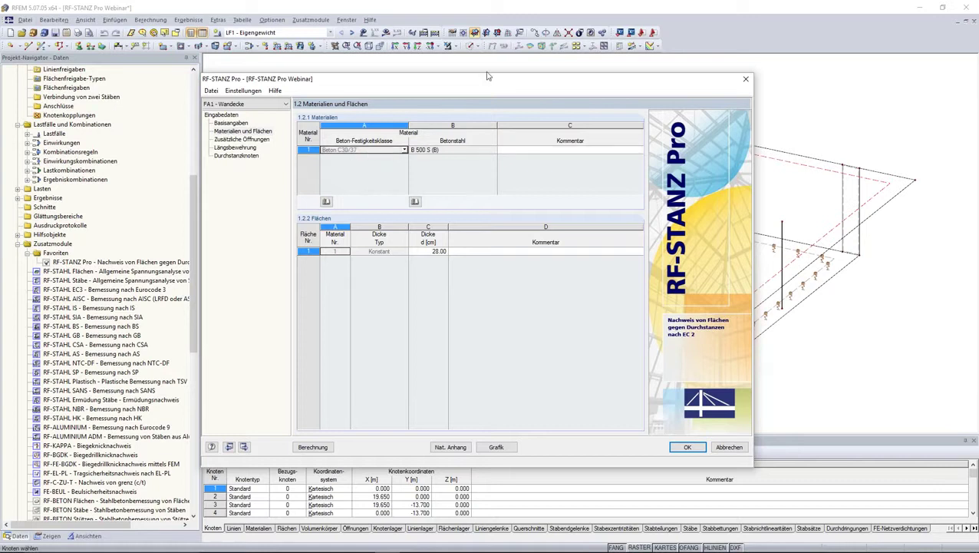
mouse_move(493, 78)
mouse_down()
mouse_move(548, 58)
mouse_move(531, 91)
mouse_up()
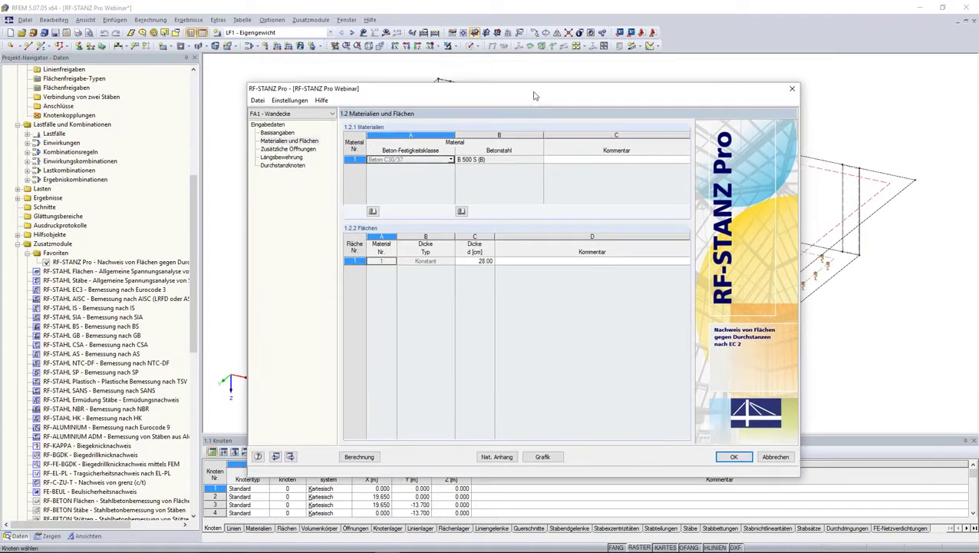
click(451, 162)
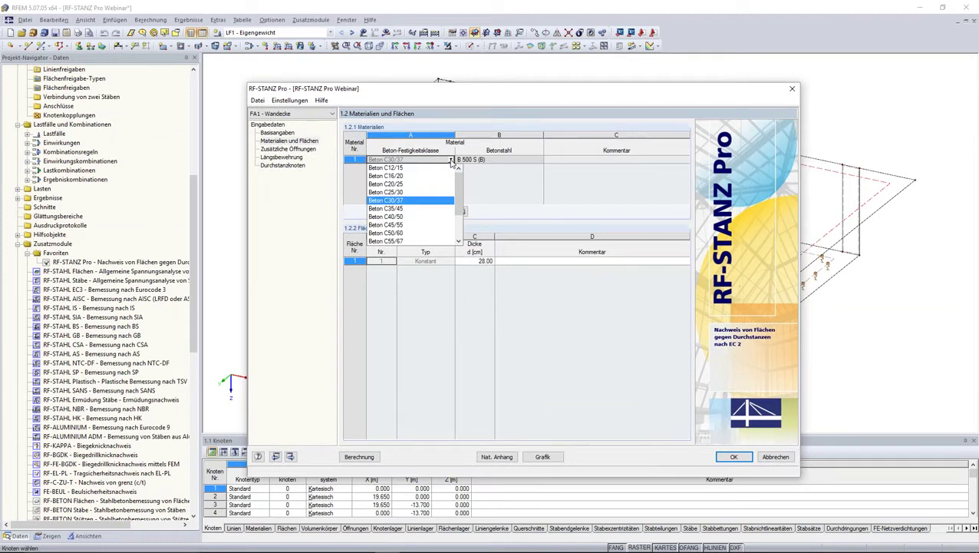
click(452, 162)
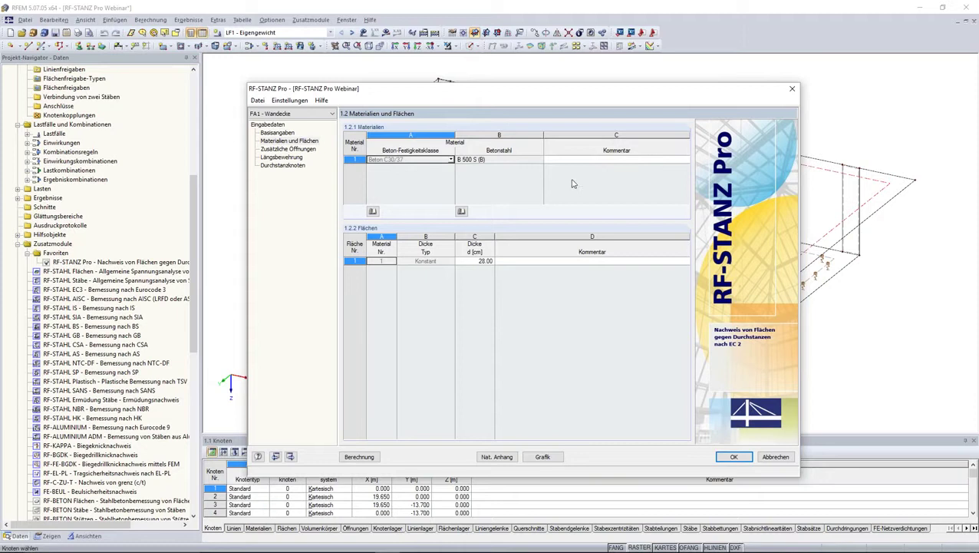
Check the 28.00 cm slab thickness and move to the Additional Openings page.
click(581, 341)
click(476, 261)
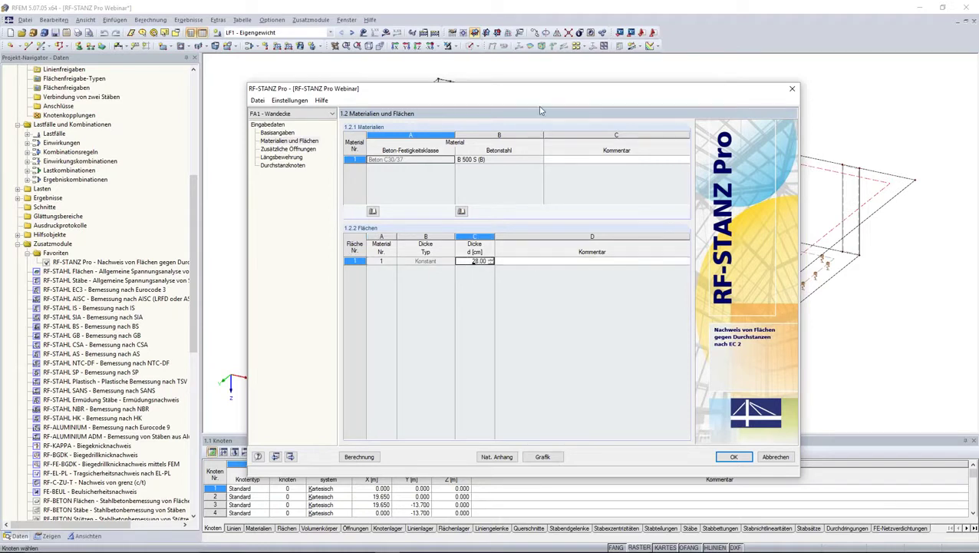
mouse_move(528, 92)
mouse_down()
mouse_move(455, 89)
mouse_move(443, 65)
mouse_up()
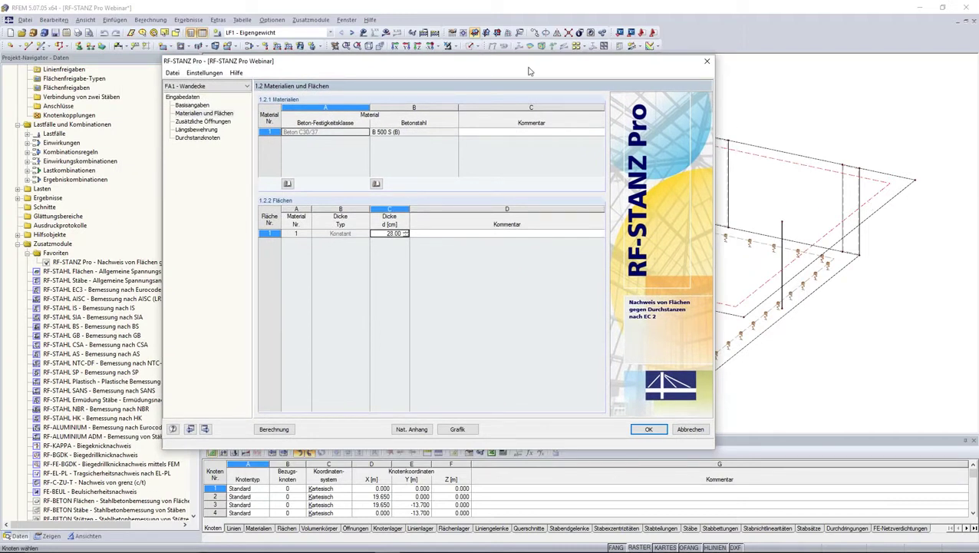
mouse_move(529, 73)
mouse_down()
mouse_move(576, 92)
mouse_move(584, 85)
mouse_up()
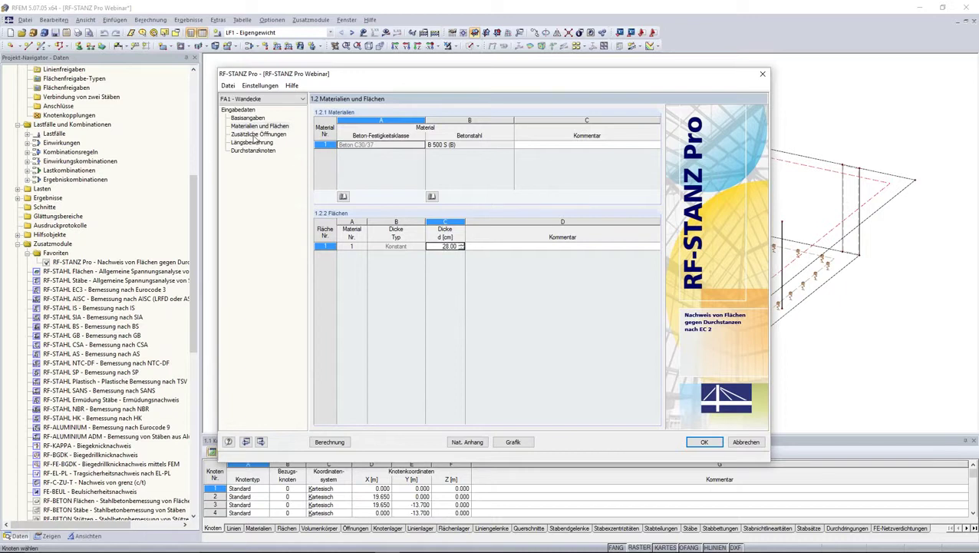
click(254, 135)
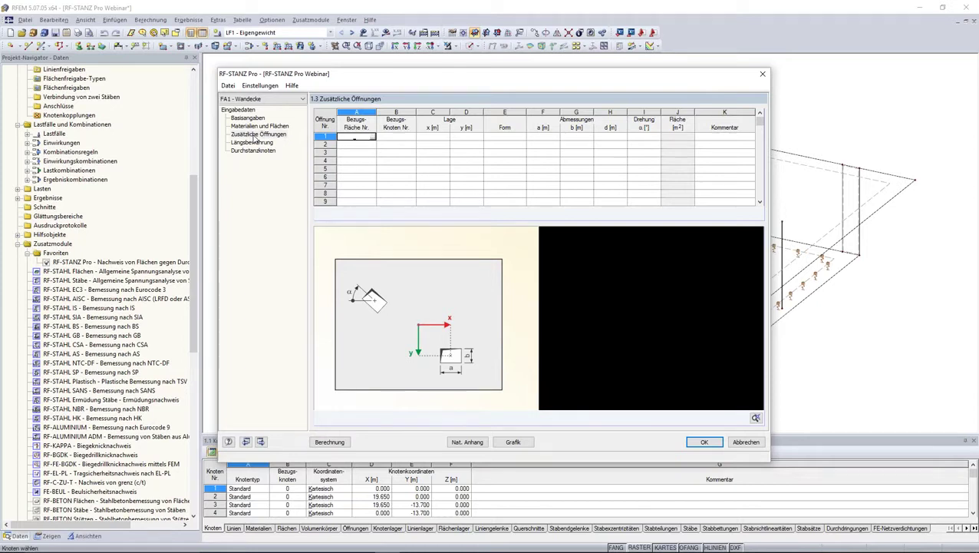
drag(490, 79, 391, 242)
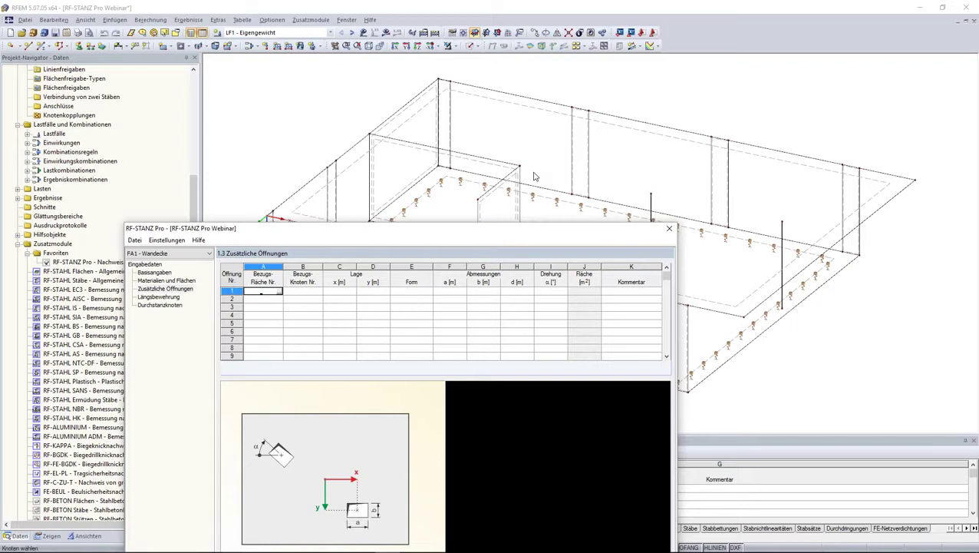
mouse_move(510, 229)
mouse_down()
mouse_move(541, 217)
mouse_move(621, 86)
mouse_up()
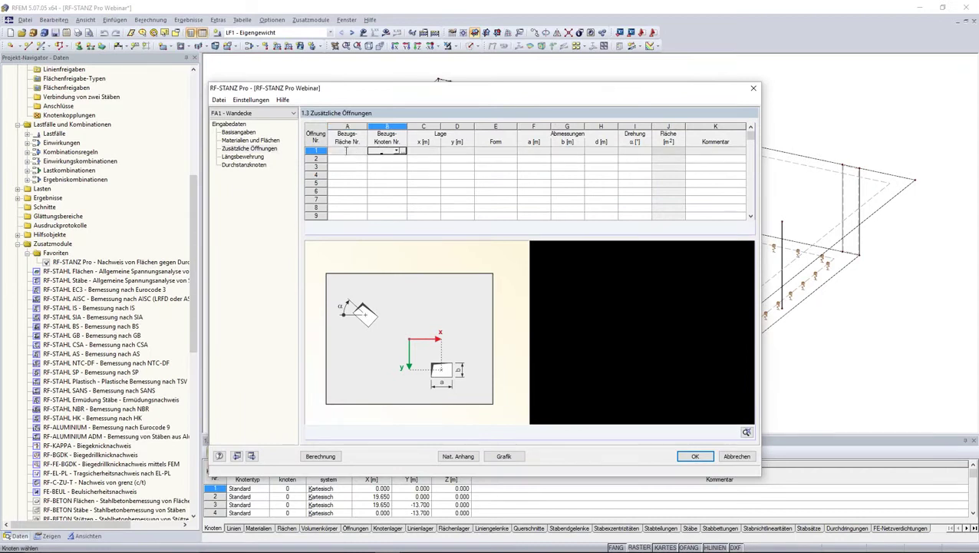
Assign surface 1 and reference node 5 to a new opening.
click(363, 151)
click(460, 91)
click(392, 151)
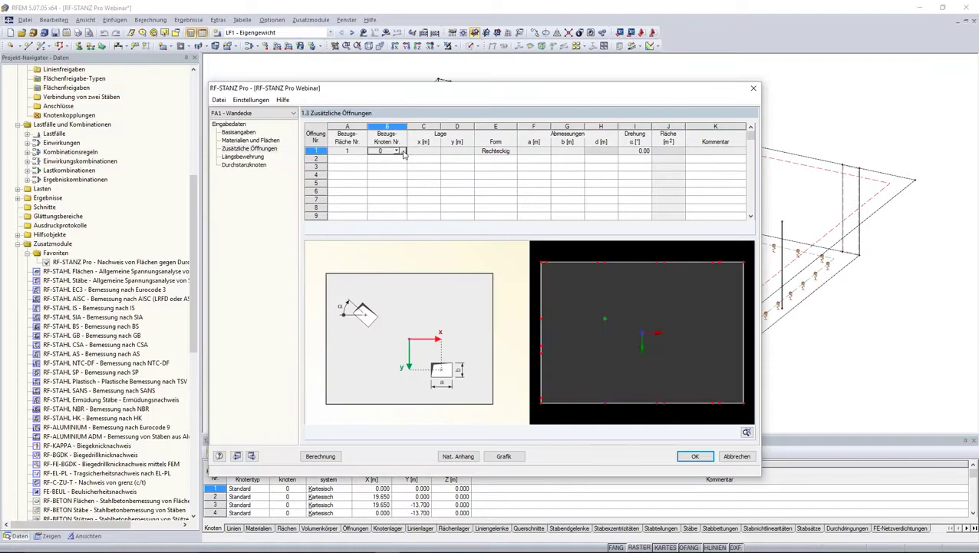
click(401, 151)
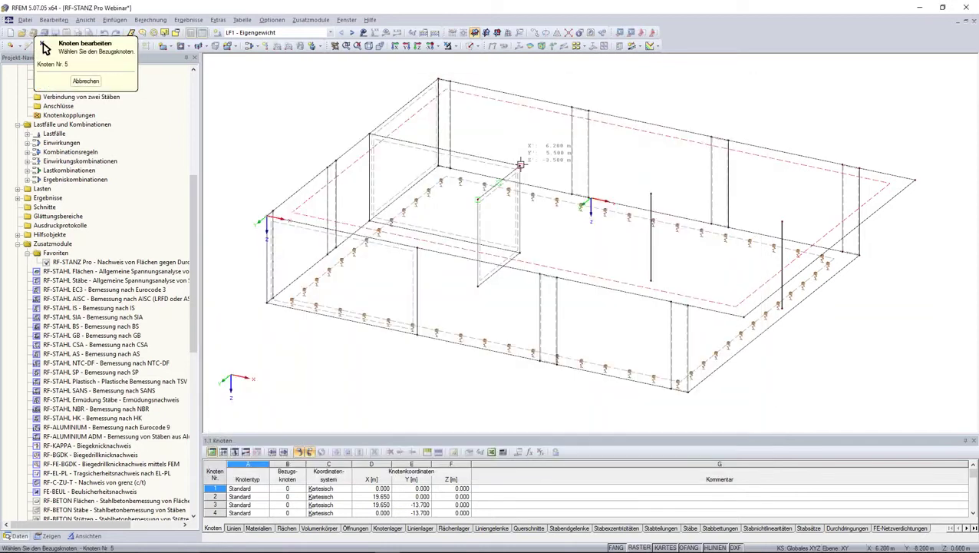
click(519, 164)
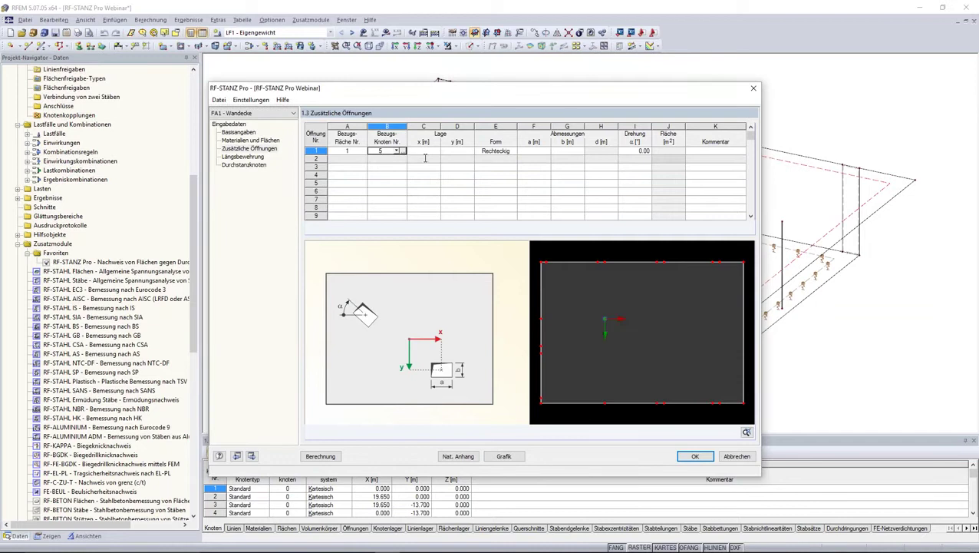
click(426, 157)
Place the opening at x 0.500, y 0.500 from node 5, keeping it rectangular.
click(426, 151)
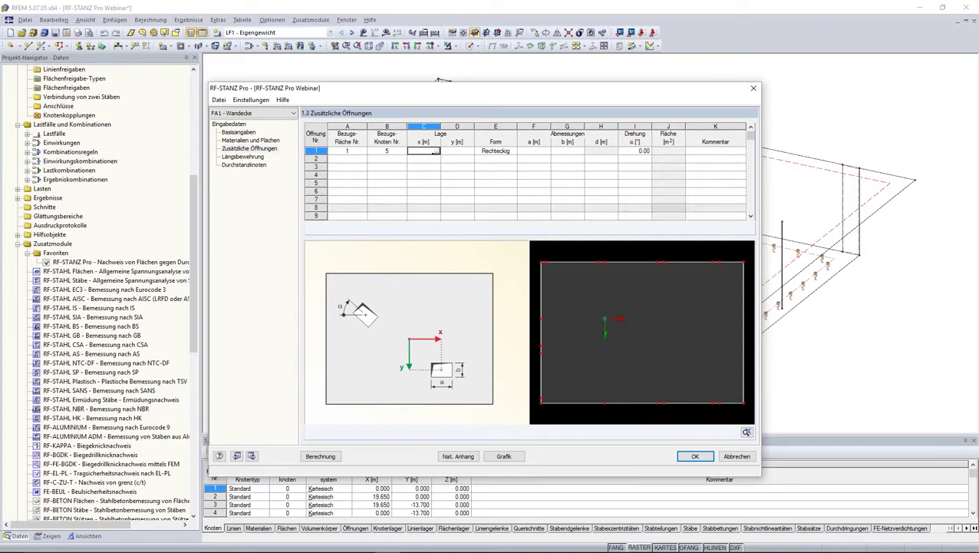
text(0.5)
click(453, 152)
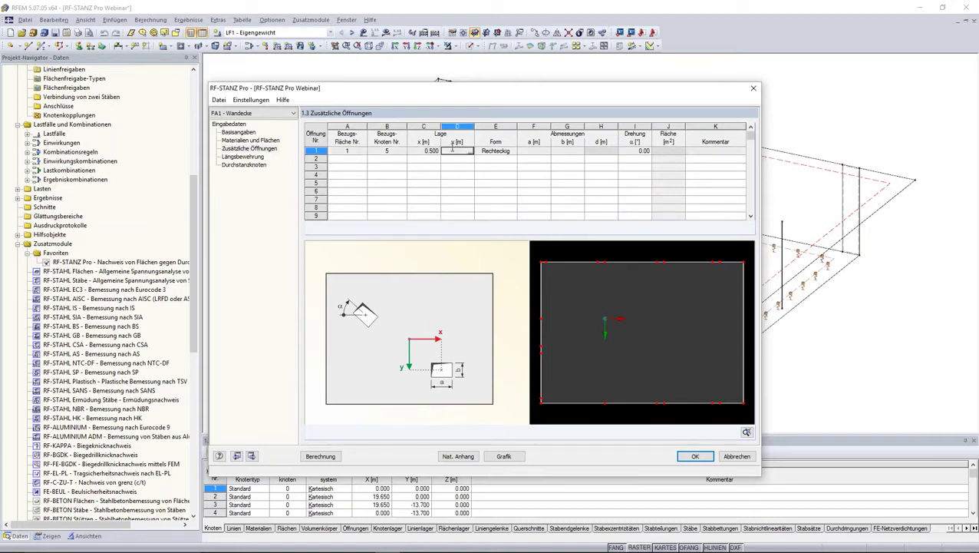
text(0.5)
click(534, 151)
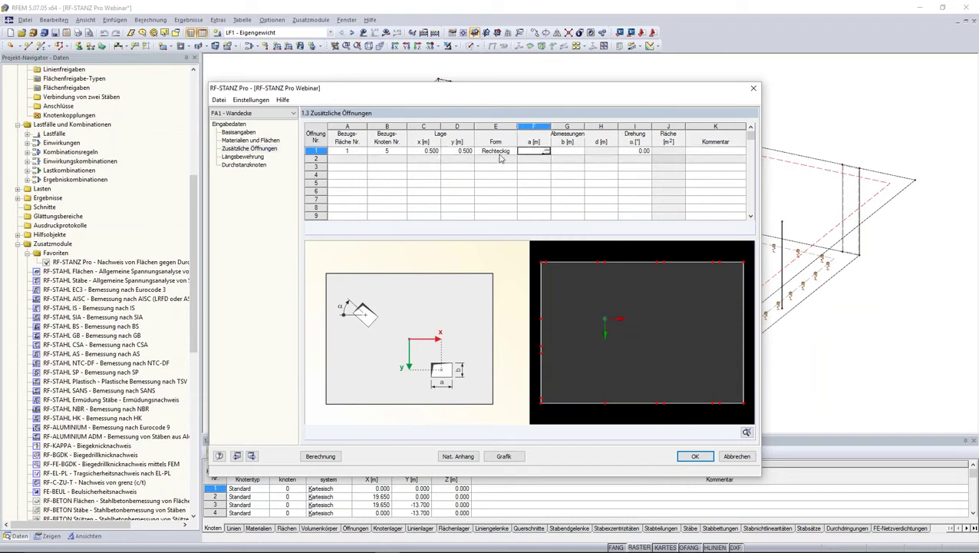
click(513, 152)
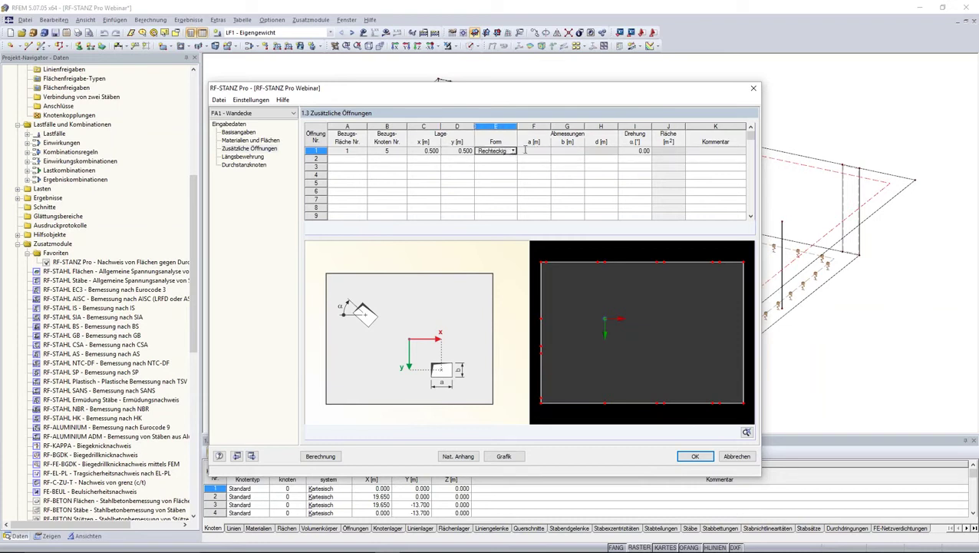
click(513, 151)
click(515, 152)
Size the rectangular opening at a 0.25 × b 0.25 m.
click(525, 151)
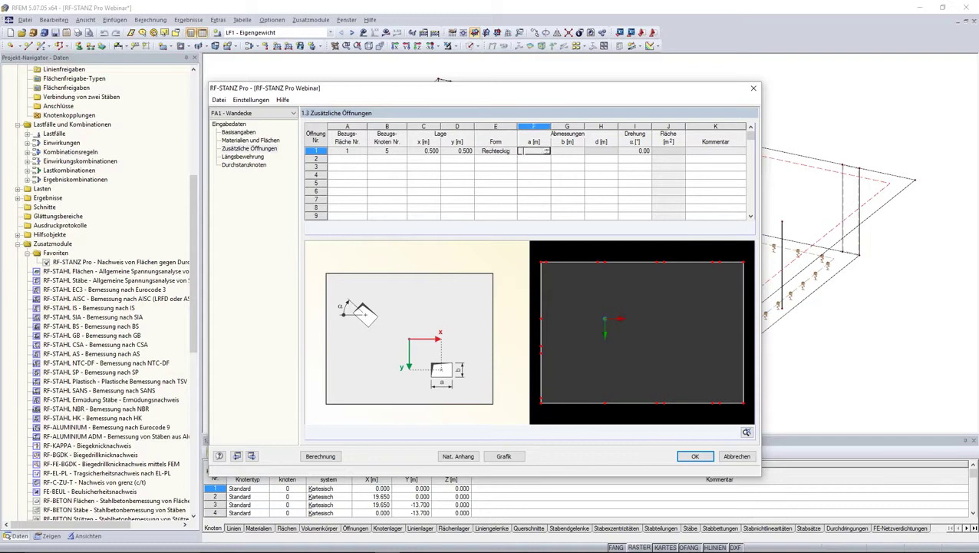
text(0.25)
click(565, 151)
text(25)
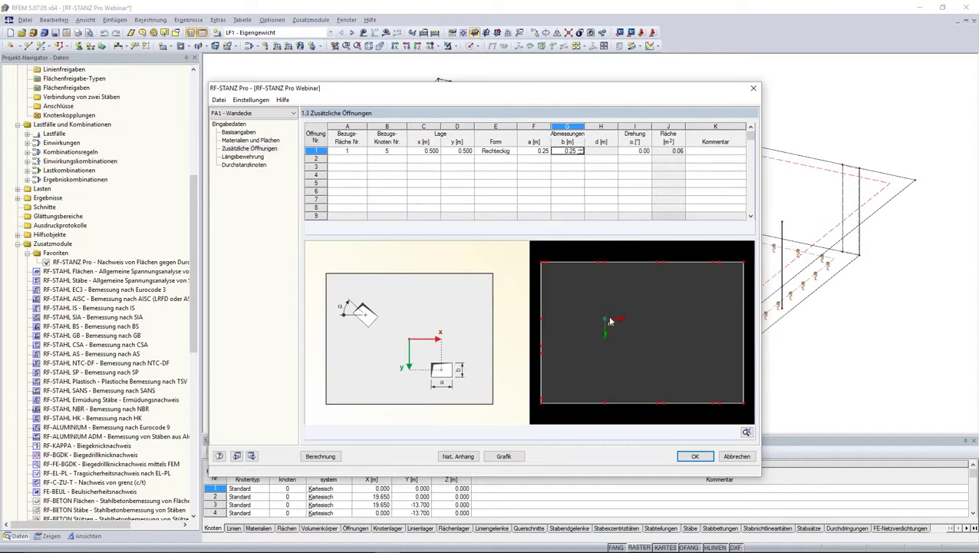
scroll(610, 322, up, 2)
scroll(610, 327, up, 2)
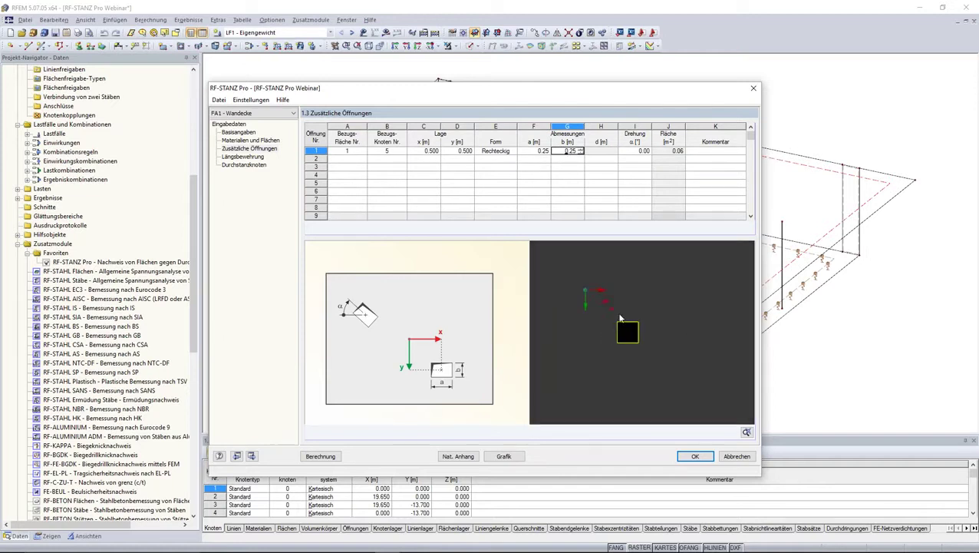
middle_drag(595, 295, 612, 294)
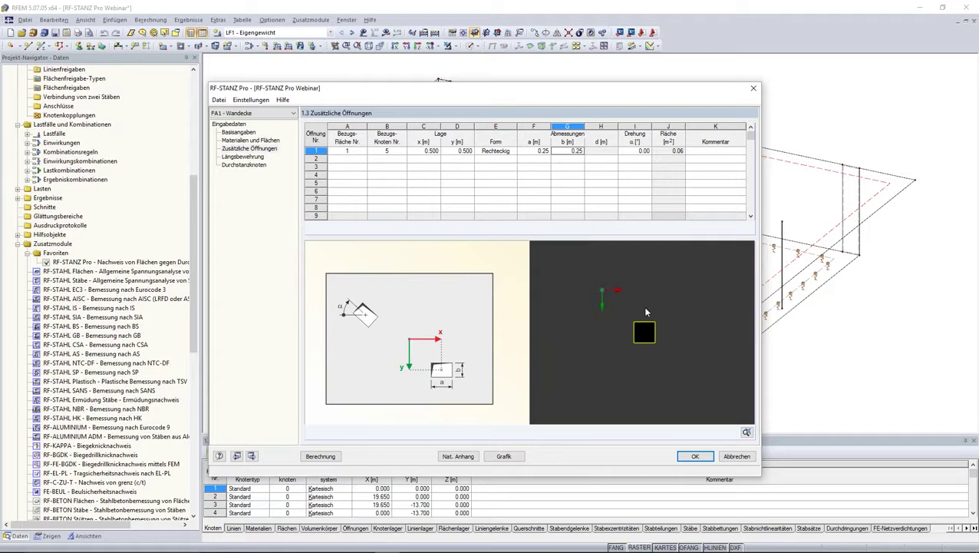
Delete row 1, the 0.25 m rectangular opening at node 5, from the openings table.
scroll(653, 324, down, 3)
scroll(649, 327, down, 5)
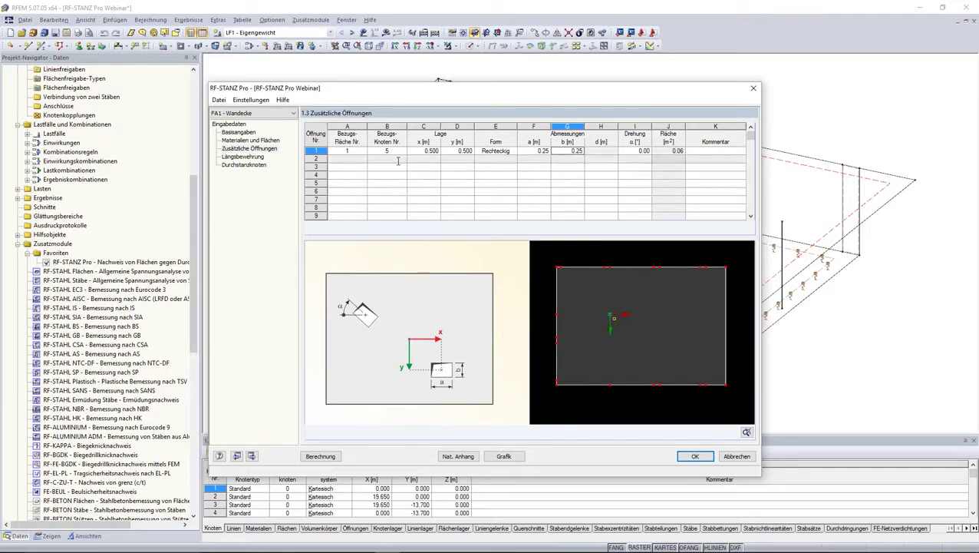
click(318, 151)
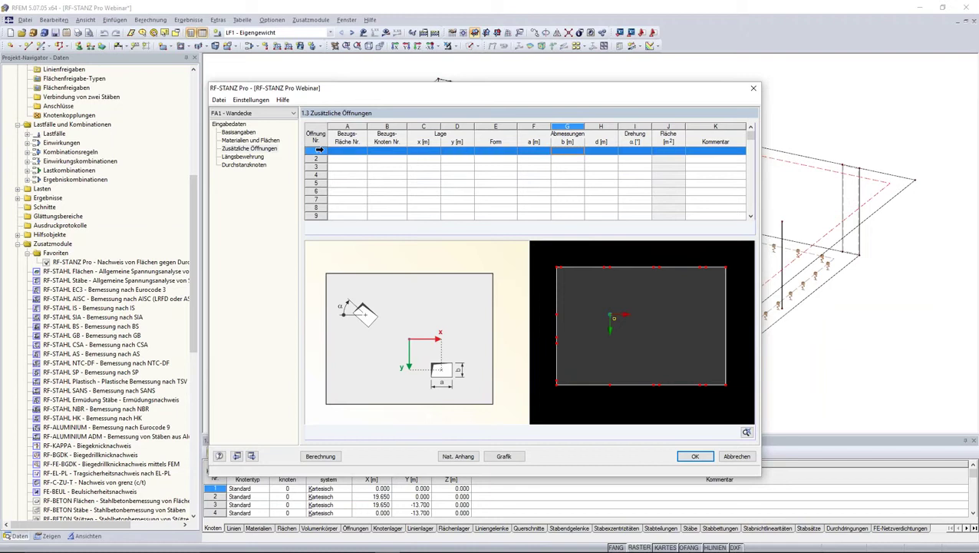
key(Delete)
click(430, 150)
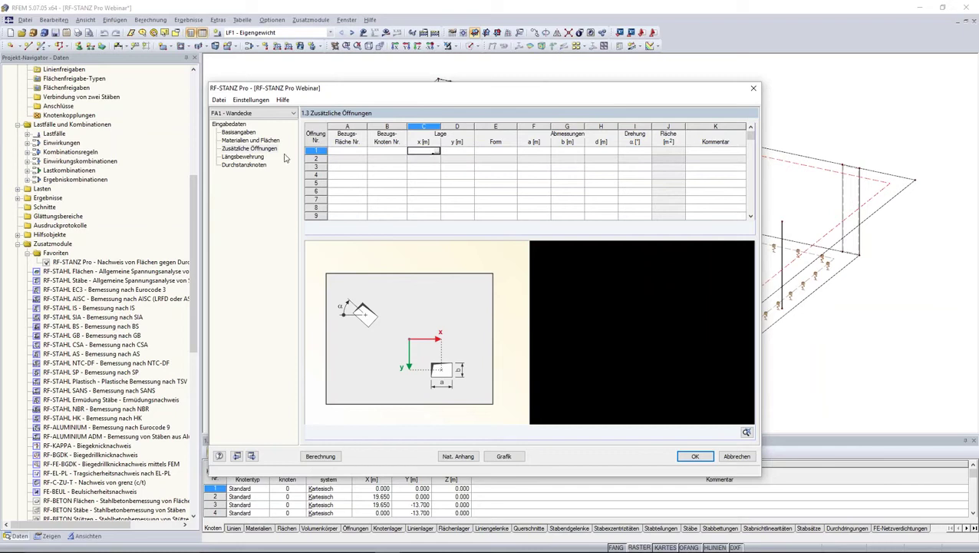
Show the 1.4 Längsbewehrung input and select the top layer's d1 axis cover.
click(244, 157)
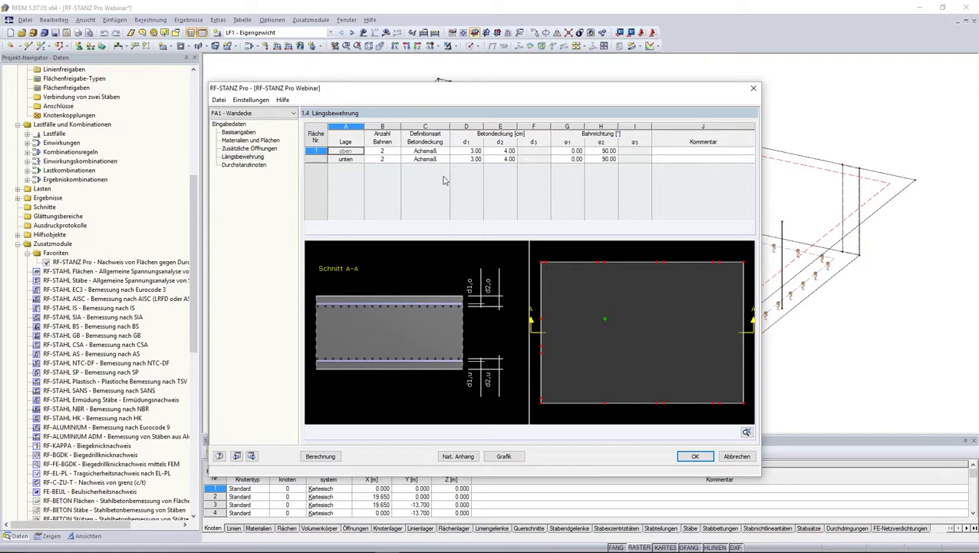
click(466, 151)
click(466, 151)
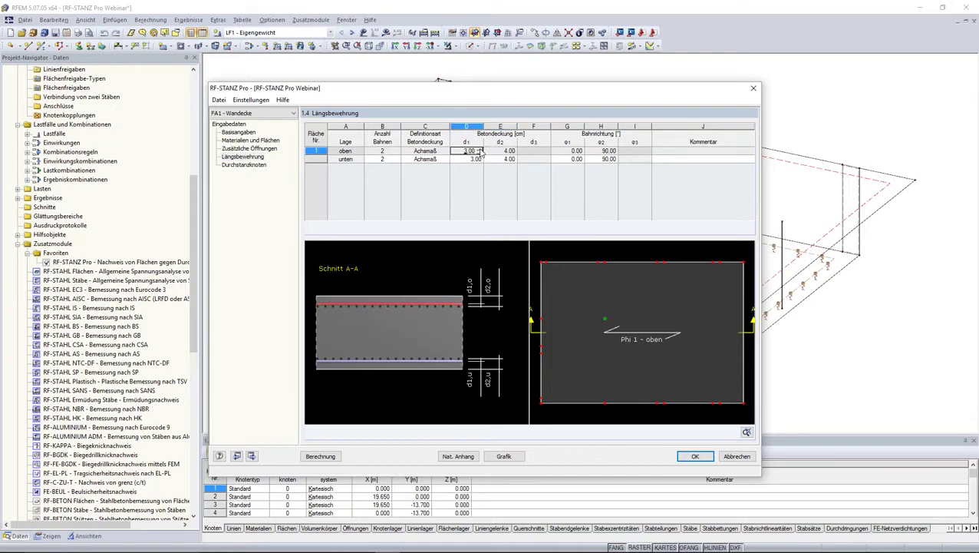
Spin the top layer's d2 cover up to 5.50 cm, back to 4.00 cm, then check the bottom layer.
click(508, 150)
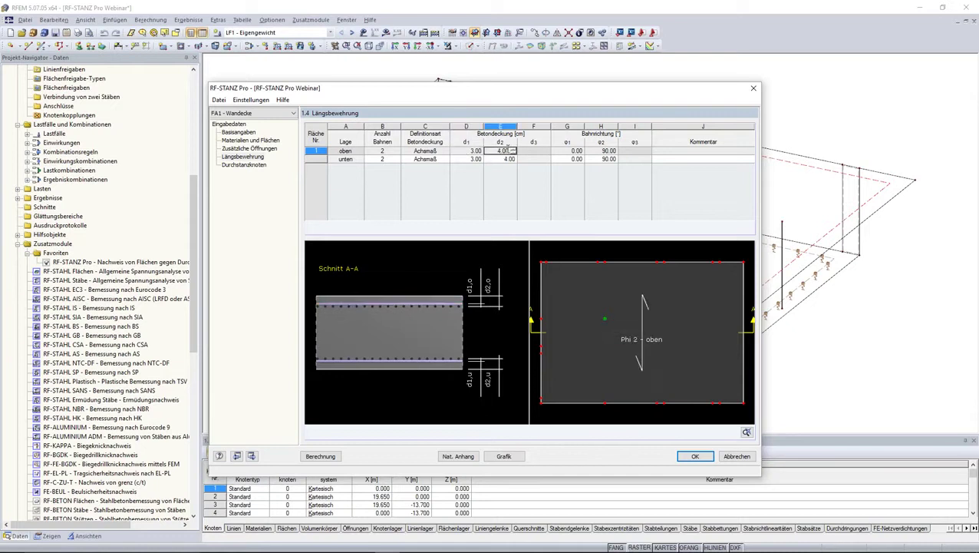
click(513, 149)
click(514, 149)
click(513, 149)
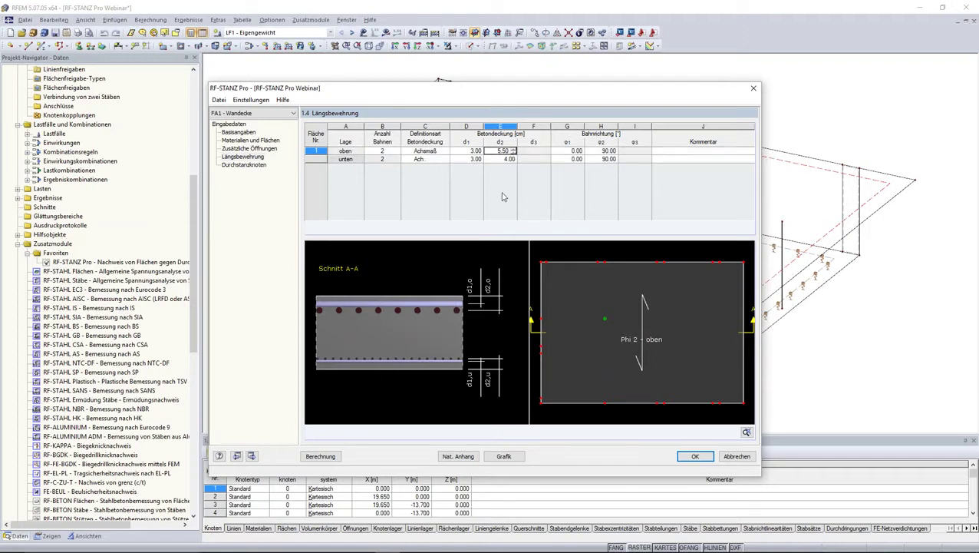
click(513, 154)
click(513, 154)
click(513, 155)
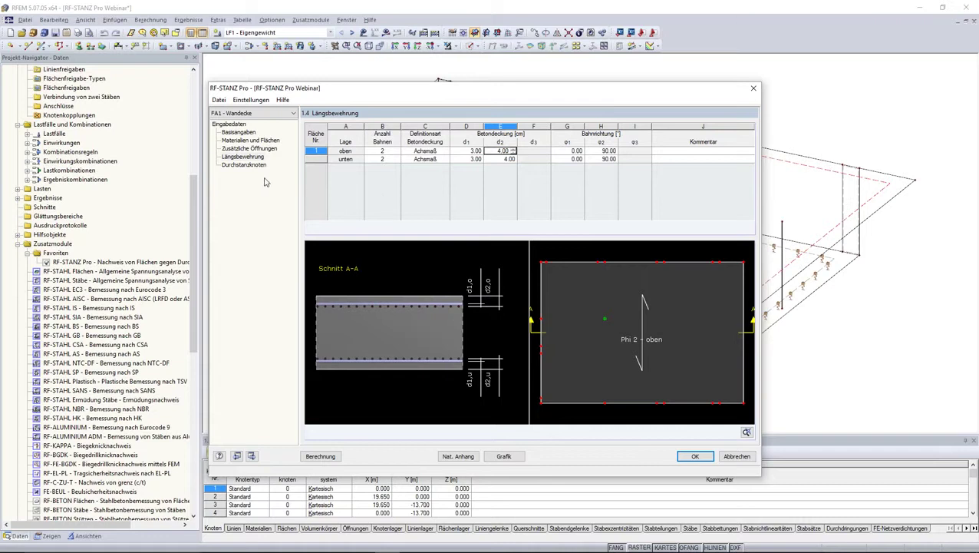
click(470, 159)
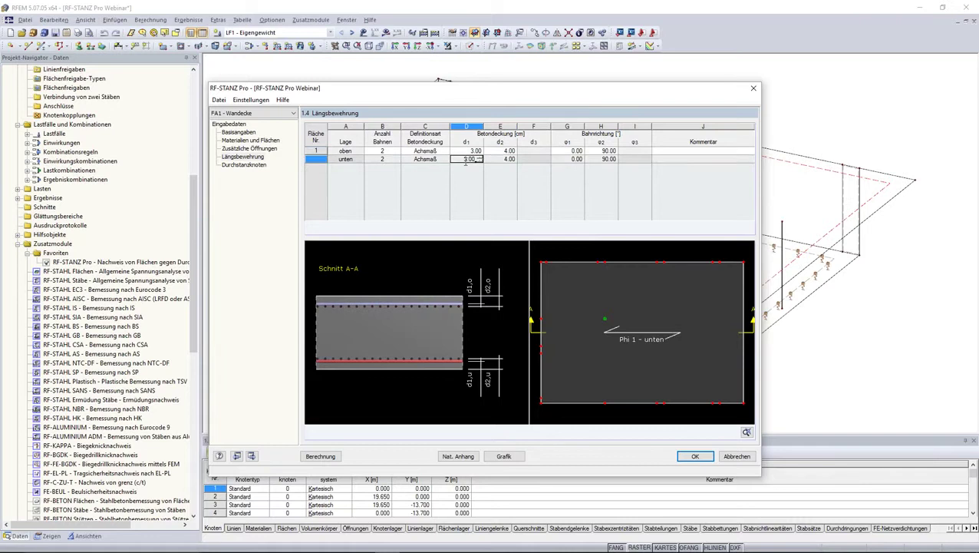
Review 1.5 Durchstanzknoten for node 5 and list its Lage choices Mitte, Rand, Ecke.
click(239, 166)
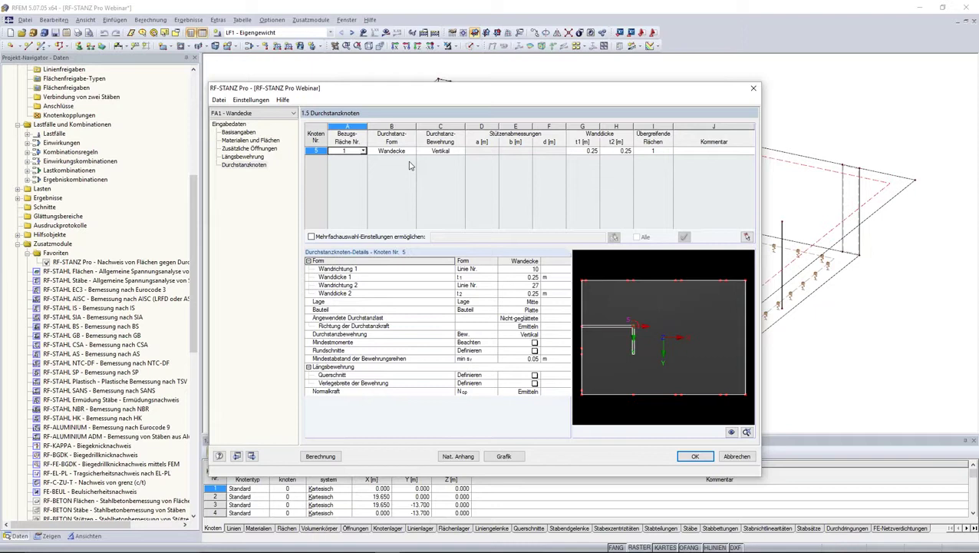
click(565, 293)
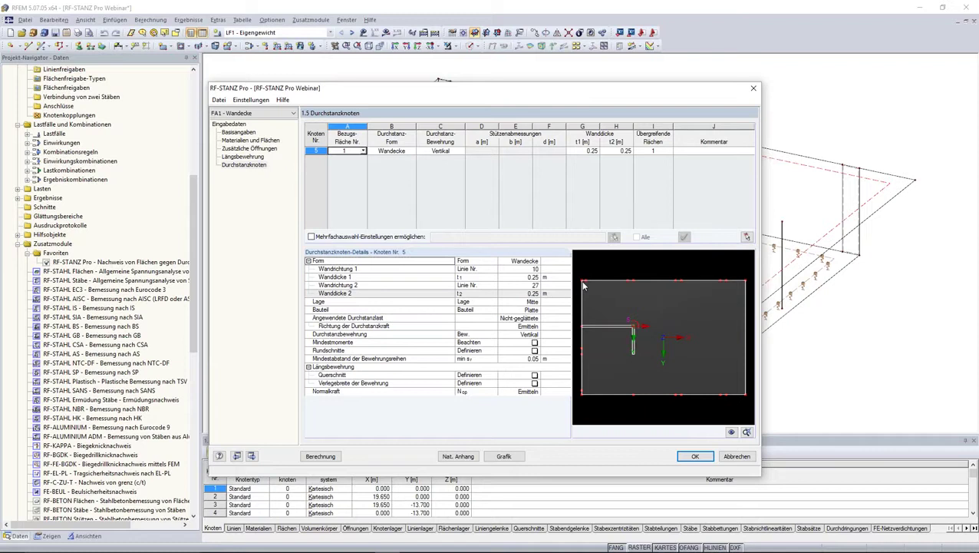
click(523, 304)
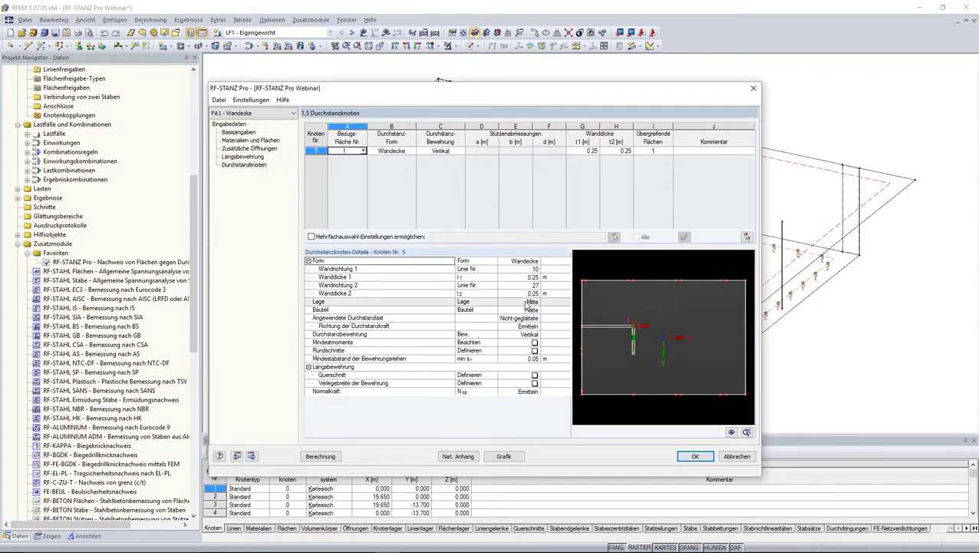
click(526, 304)
click(538, 302)
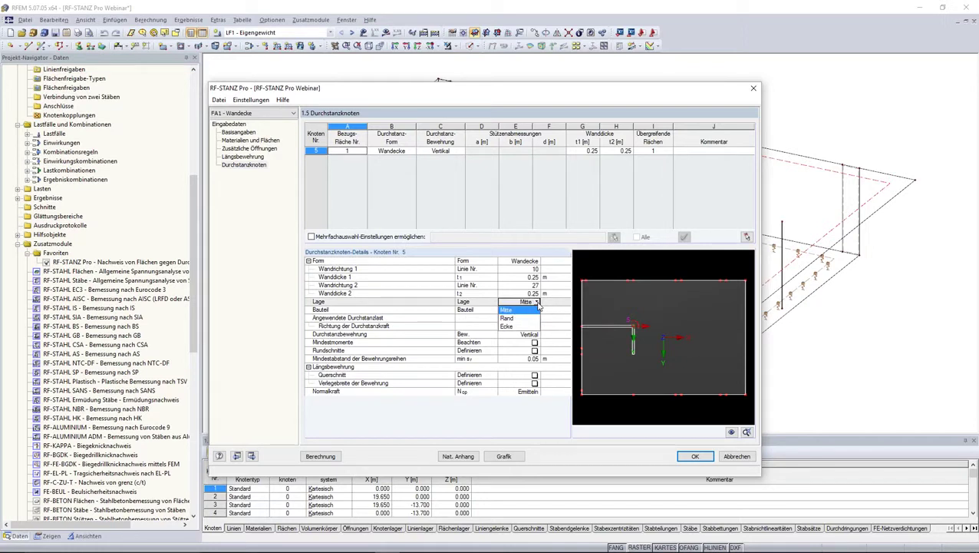
click(540, 304)
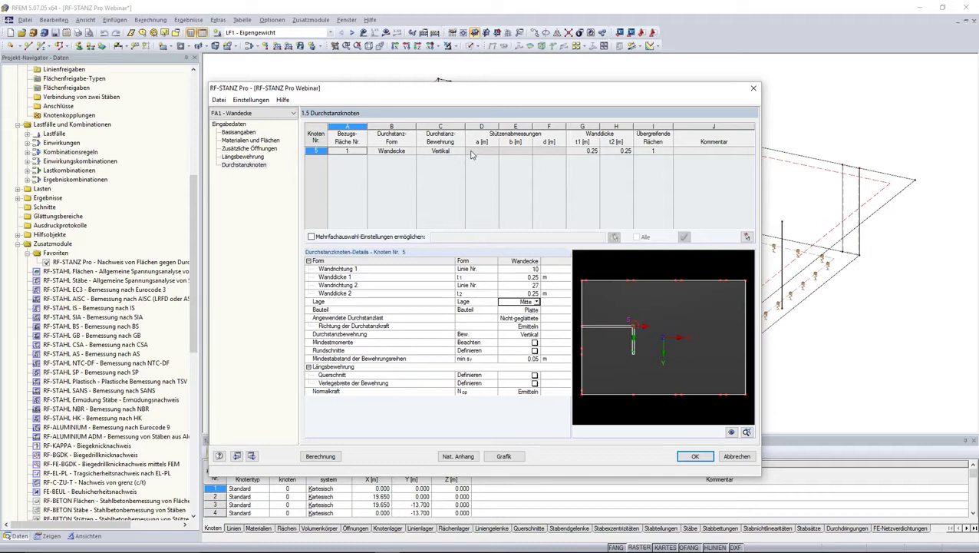
click(454, 152)
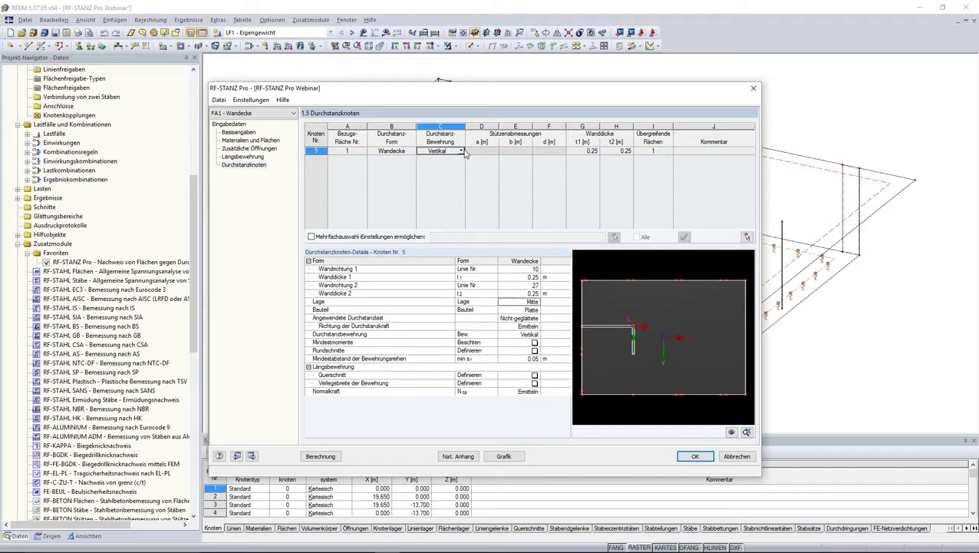
click(462, 152)
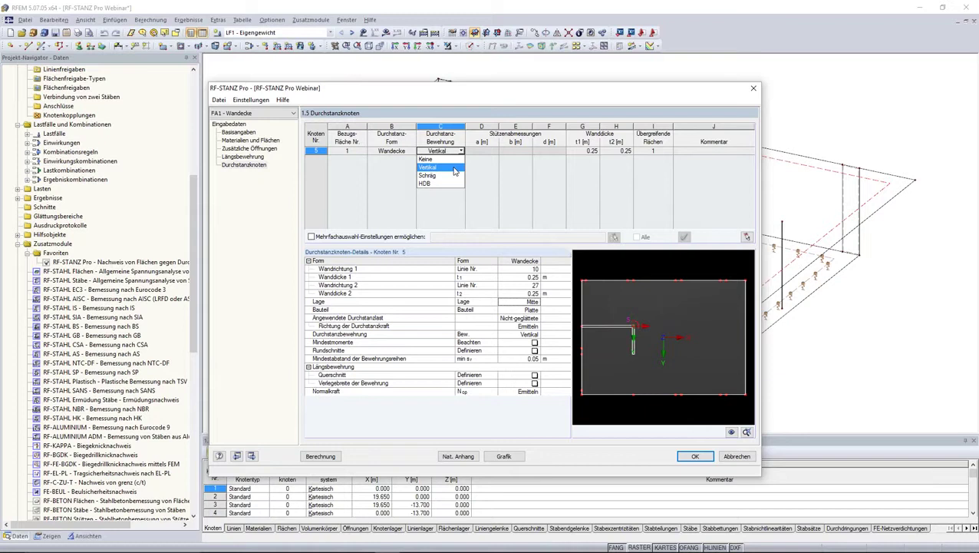
click(454, 168)
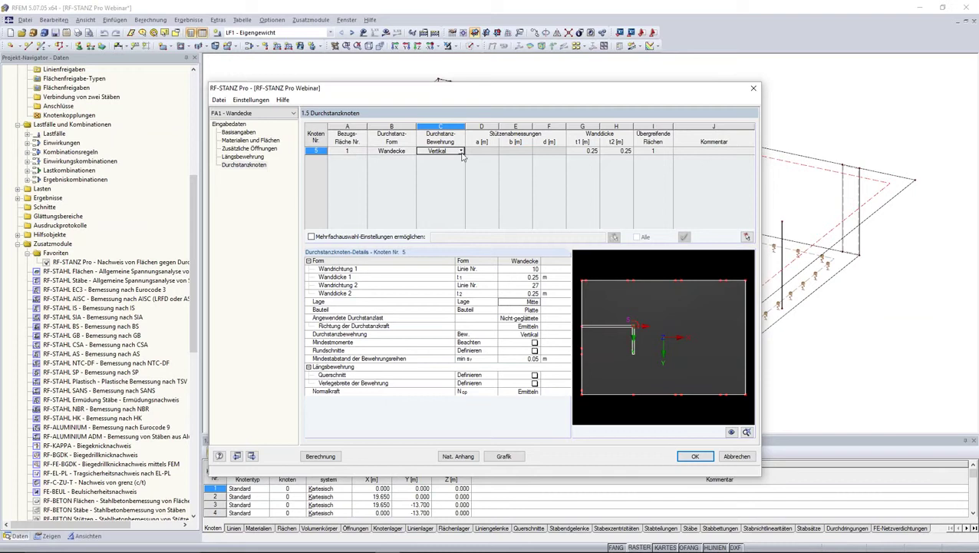
click(461, 151)
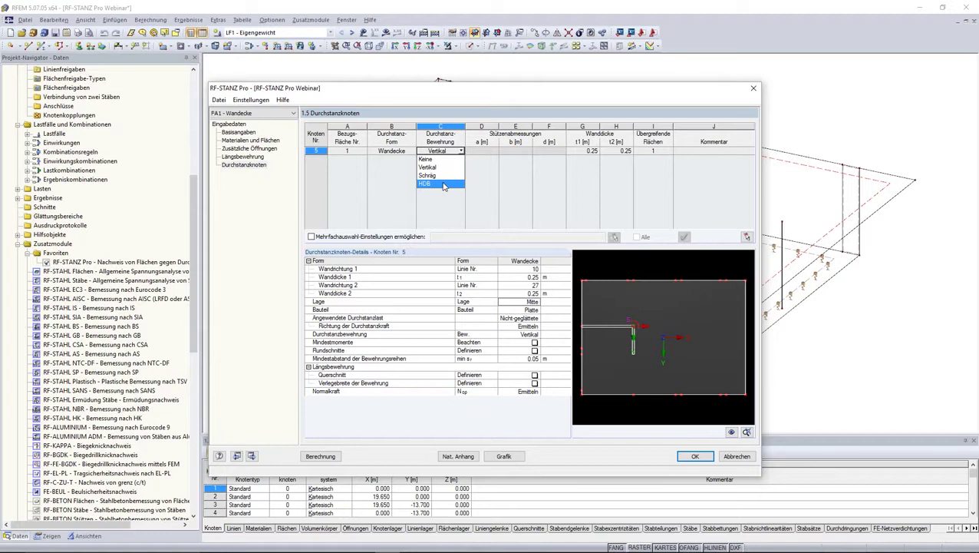
click(442, 185)
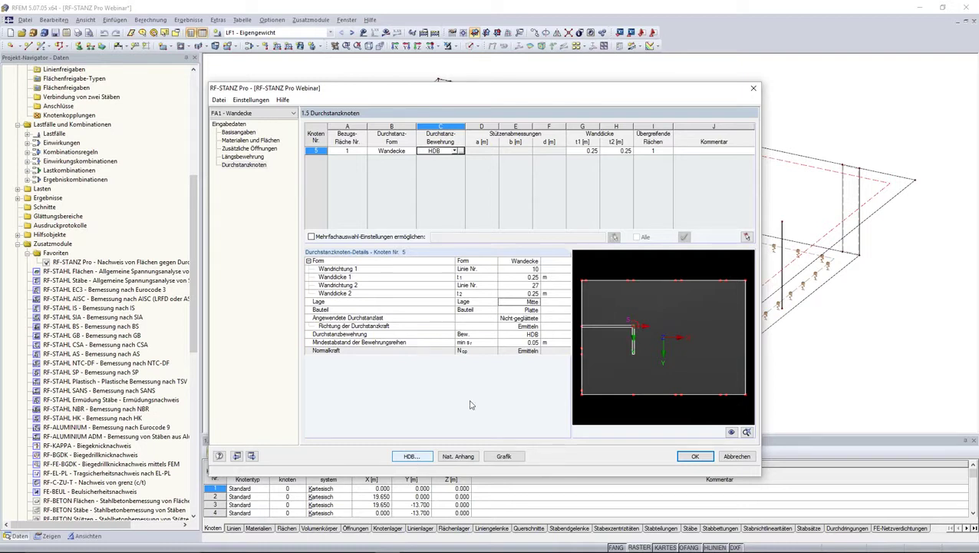
click(456, 151)
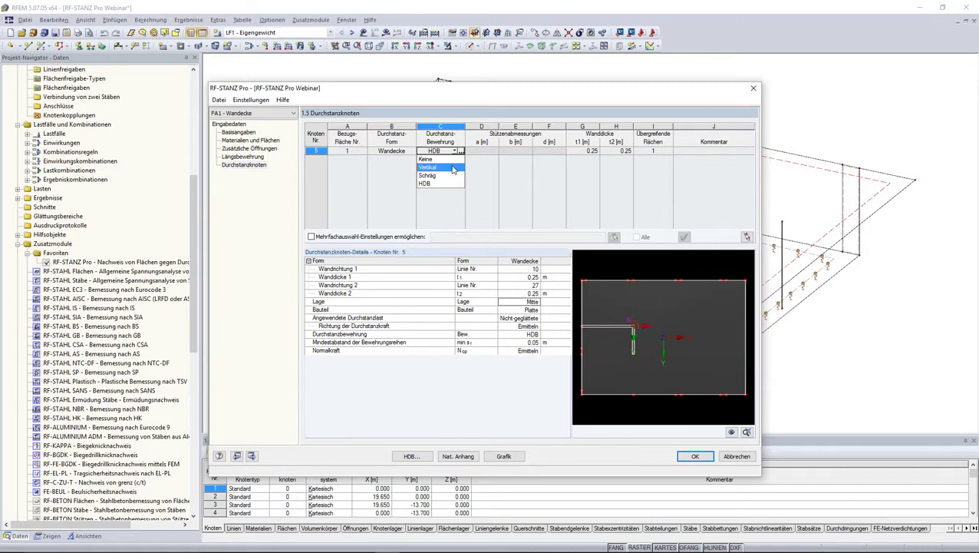
click(453, 168)
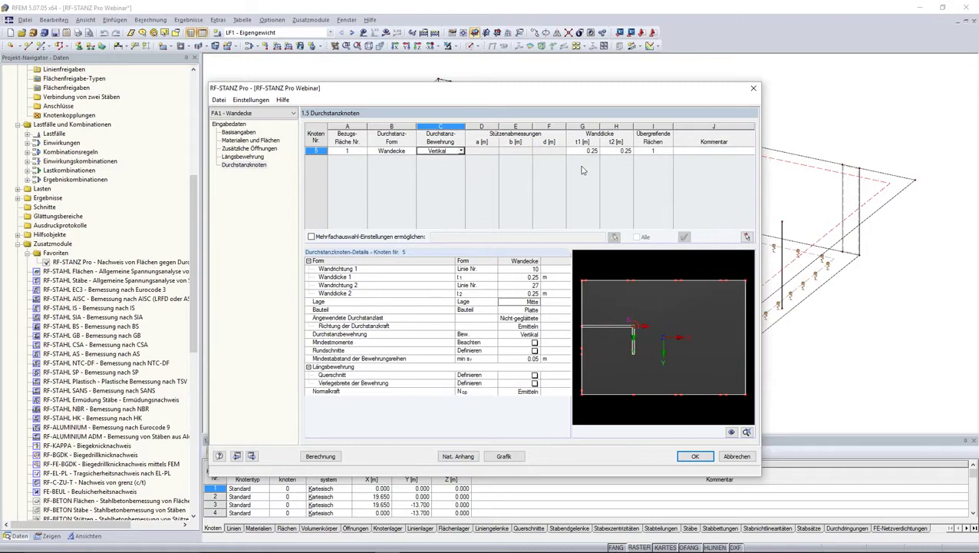
key(Tab)
key(Tab)
key(Tab)
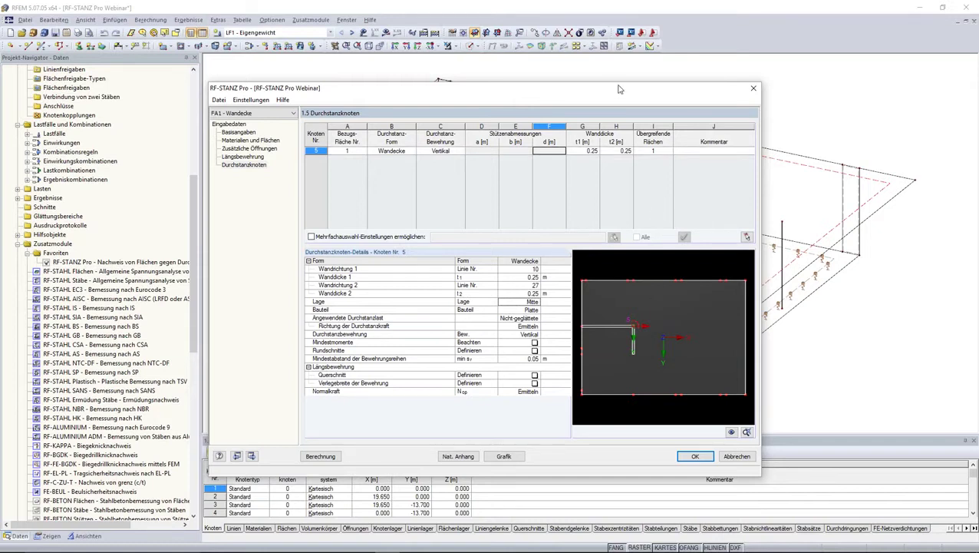
drag(619, 93, 580, 258)
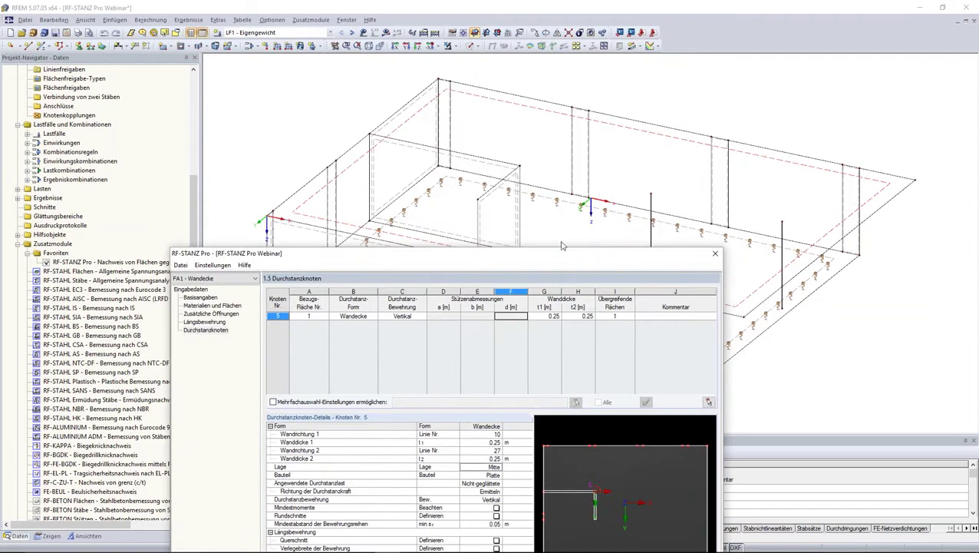
mouse_move(539, 255)
mouse_down()
mouse_move(591, 166)
mouse_move(580, 80)
mouse_up()
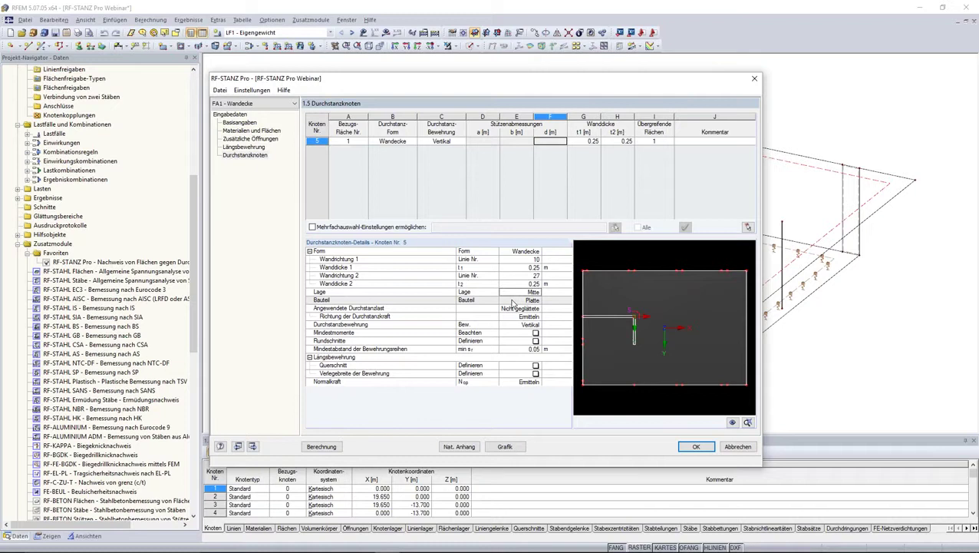
click(495, 309)
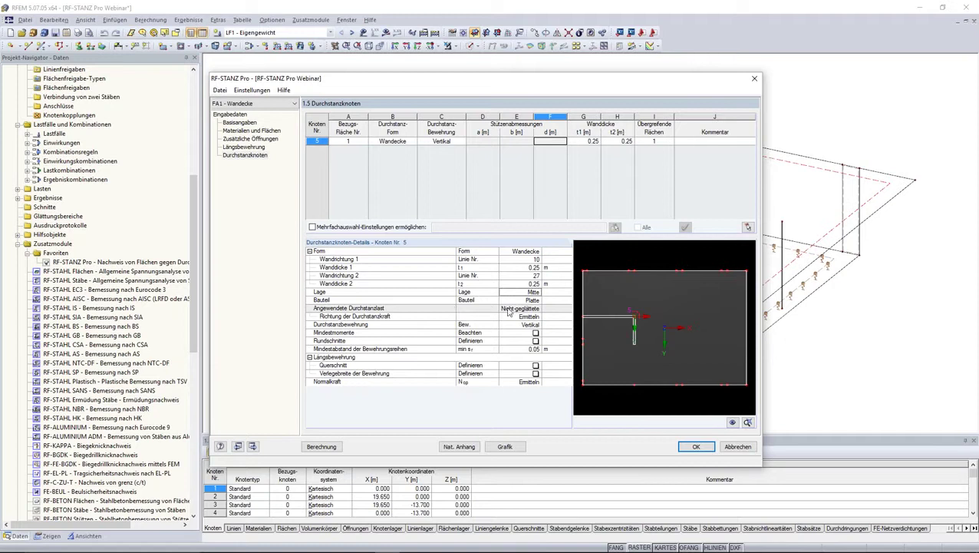
click(508, 309)
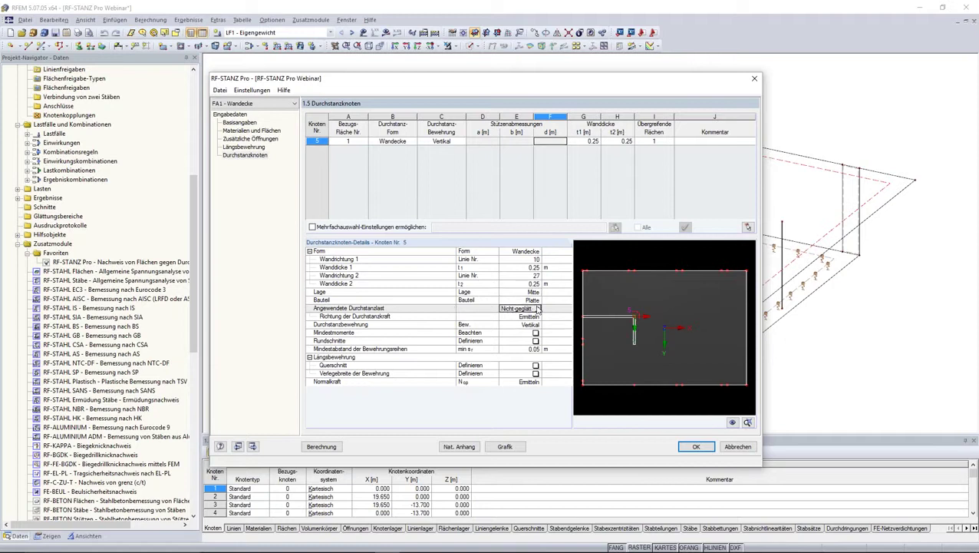
click(538, 309)
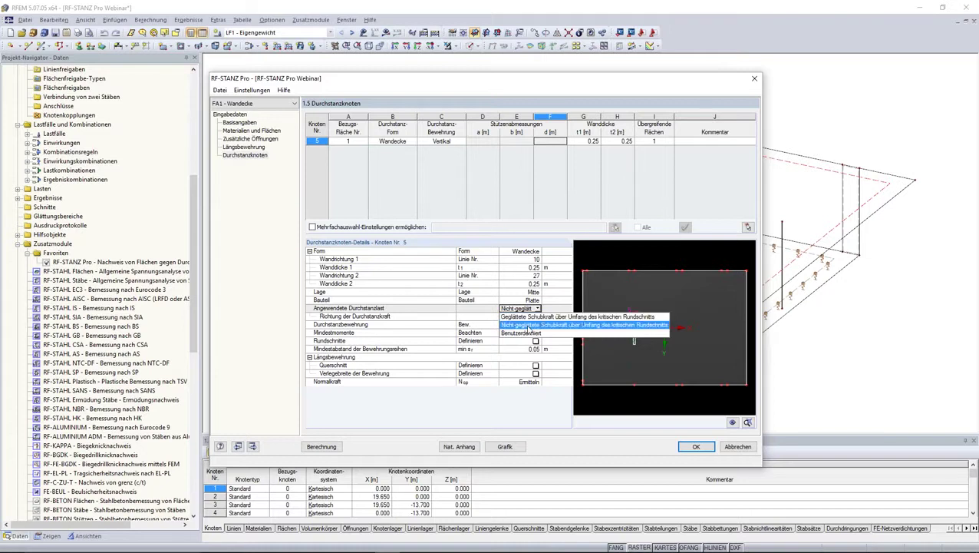
click(528, 327)
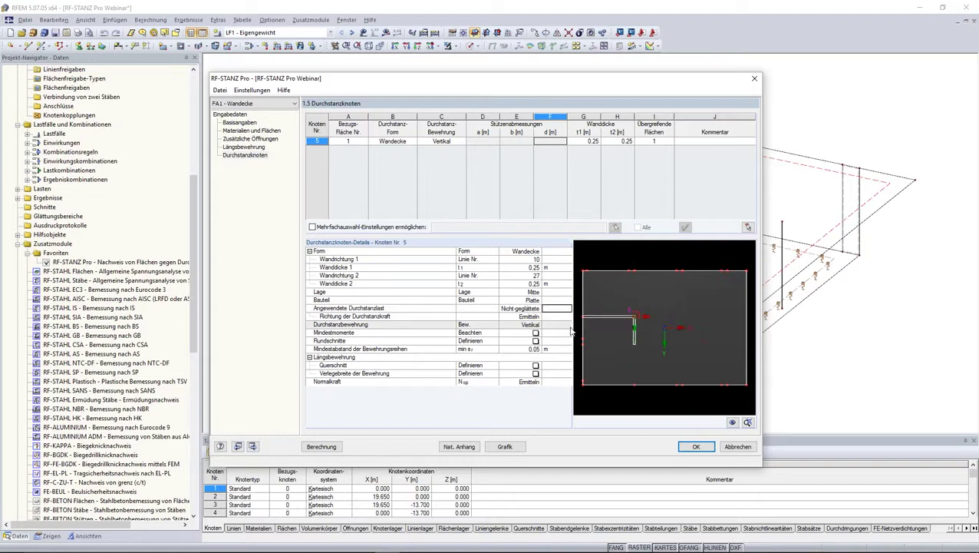
Zoom and pan the preview onto the wall corner's curved red critical perimeter.
scroll(627, 318, up, 3)
middle_drag(641, 302, 634, 318)
scroll(630, 315, up, 1)
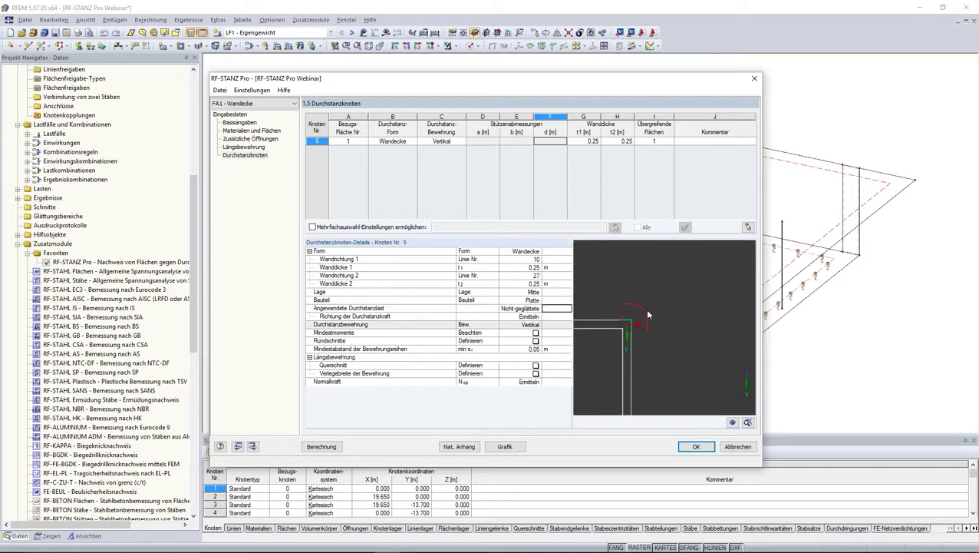
scroll(624, 310, up, 2)
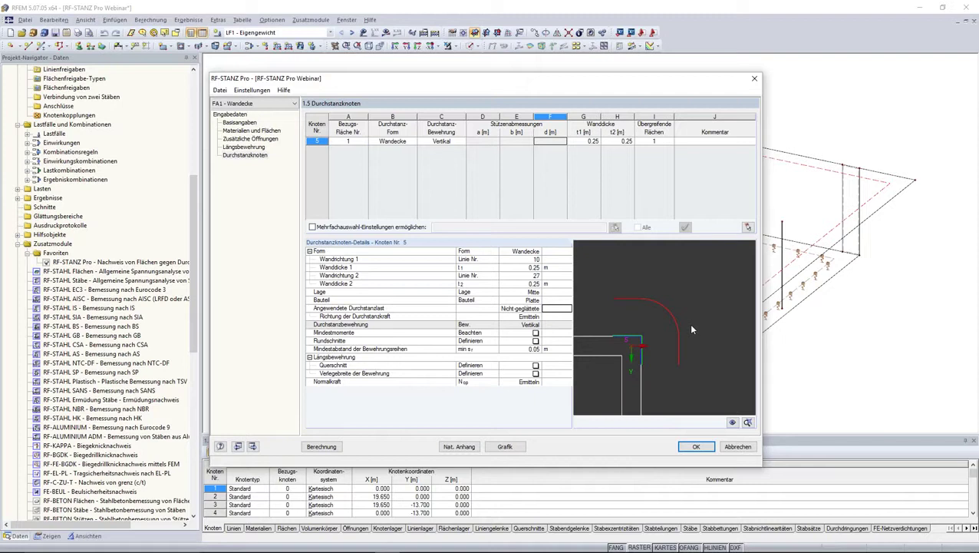
middle_drag(692, 325, 700, 319)
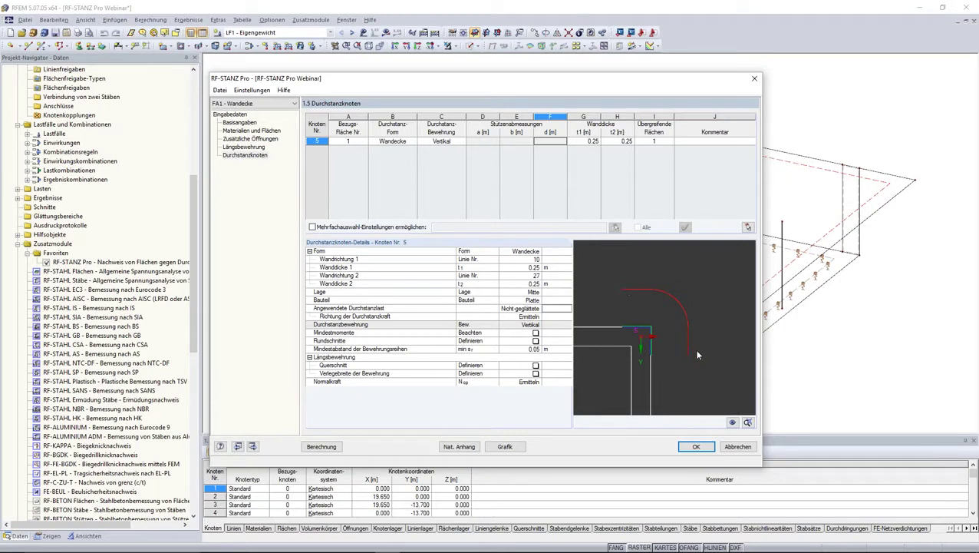
Keep the non-smoothed shear force as node 5's applied punching load.
click(538, 309)
click(538, 309)
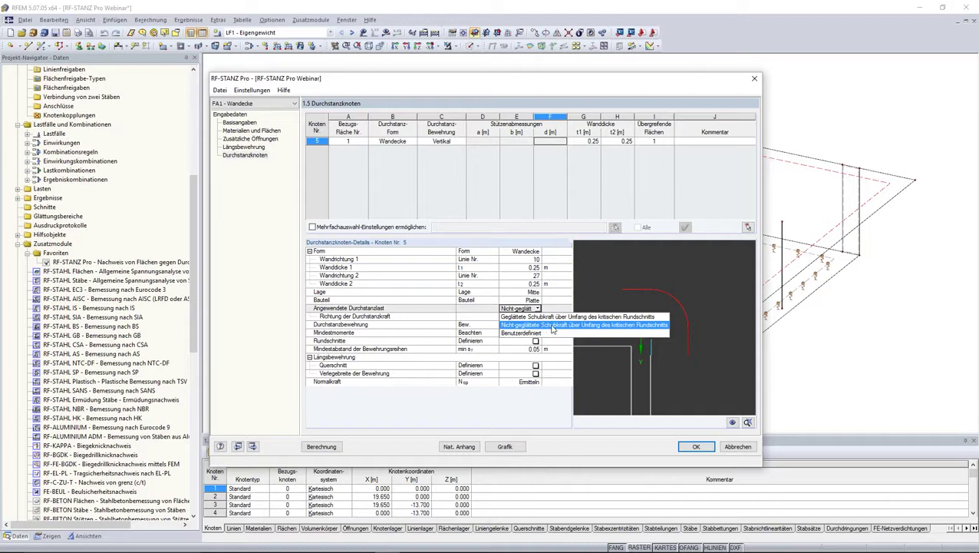
click(552, 326)
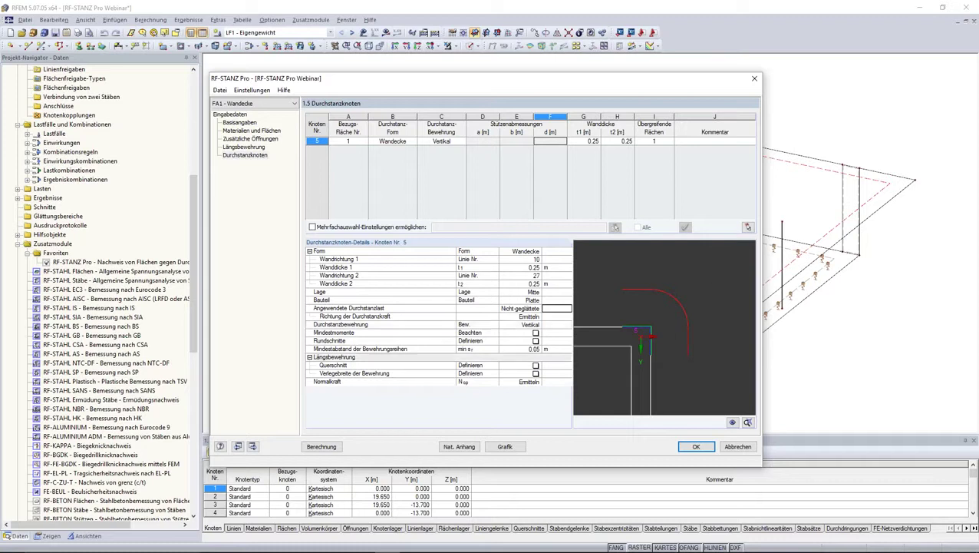
Leave user-defined critical perimeters off and calculate node 5's punching check.
click(536, 341)
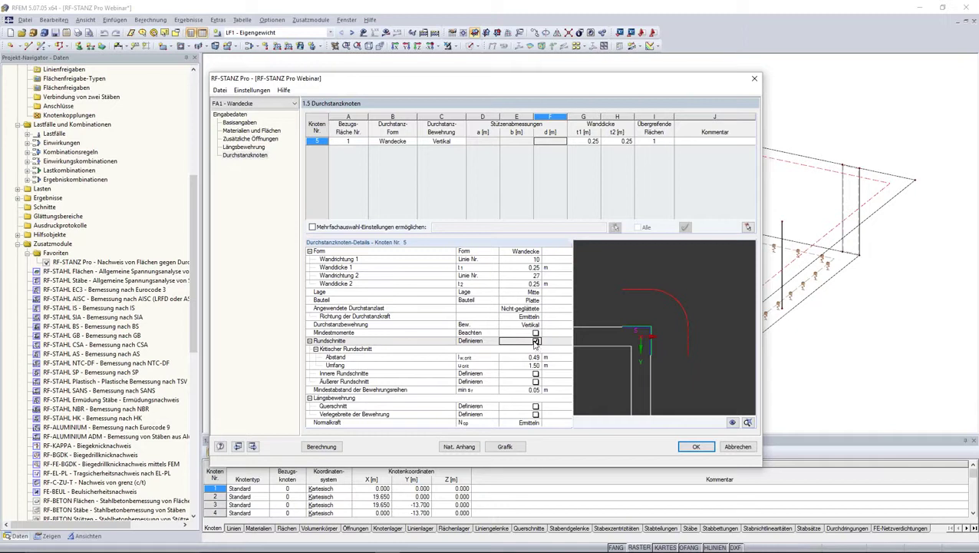
click(535, 342)
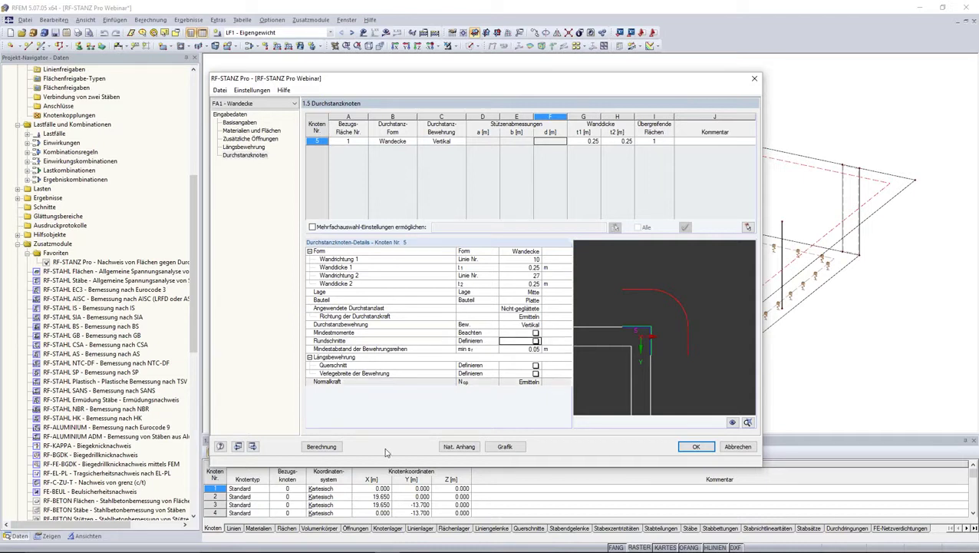
click(321, 447)
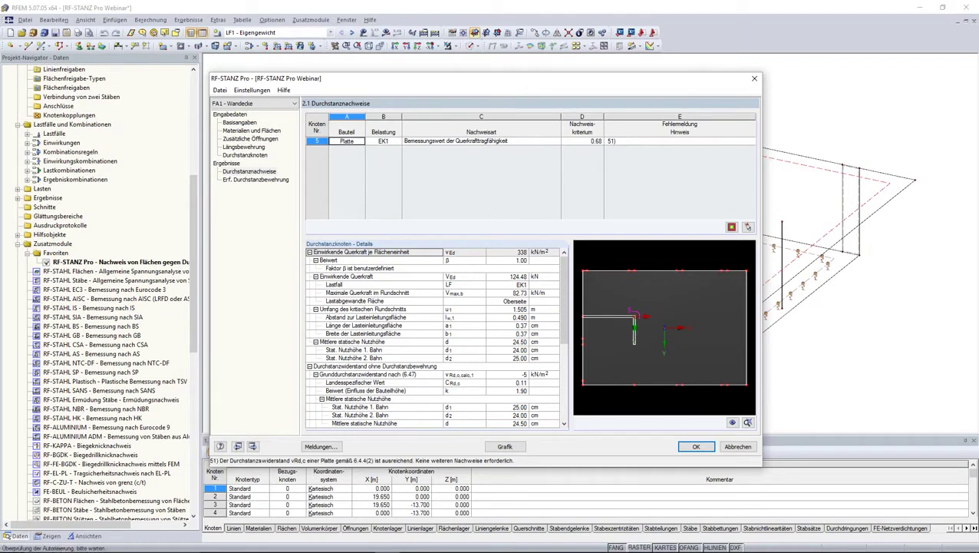
Save the node 5 punching results with design ratio 0.68.
key(Return)
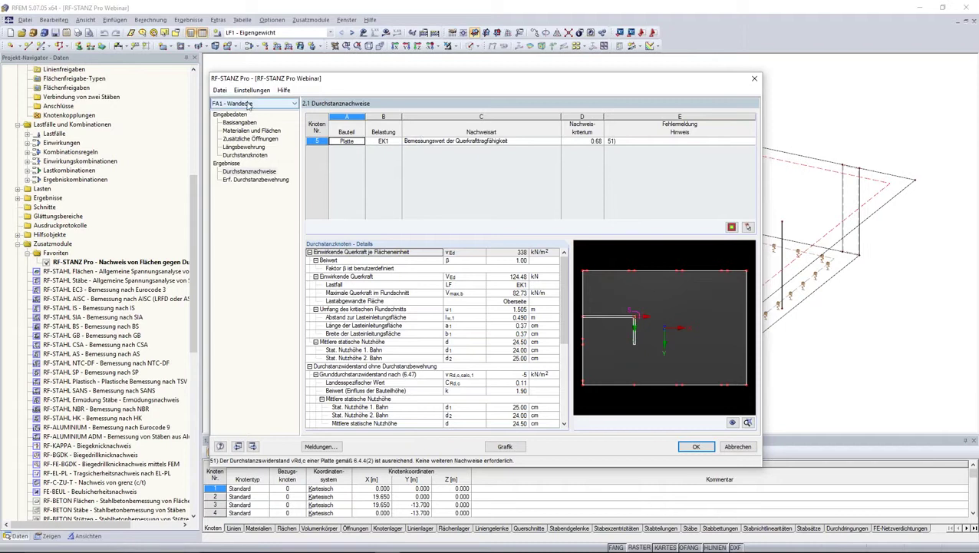
Copy FA1 into a new case FA2 'Wandecke geglättet' and show its punching node input.
click(221, 91)
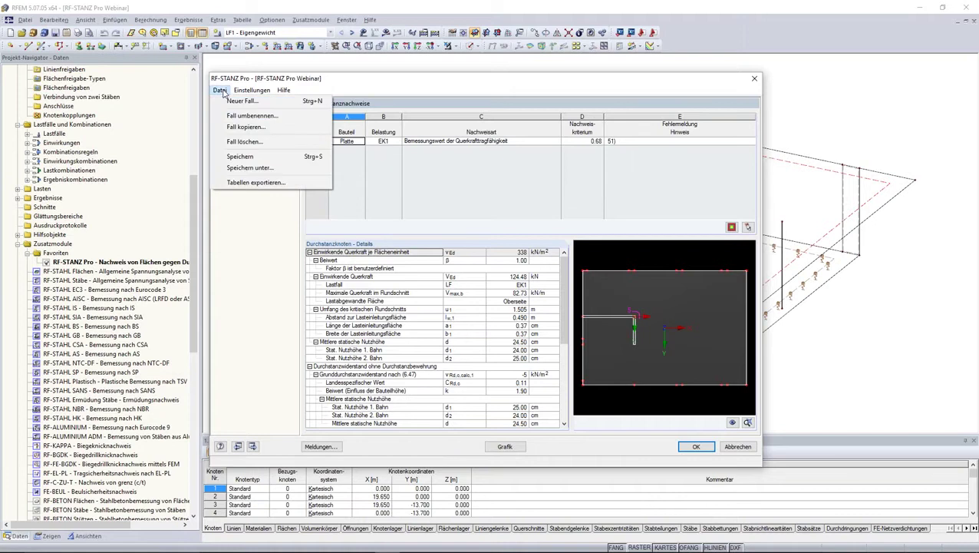
click(250, 128)
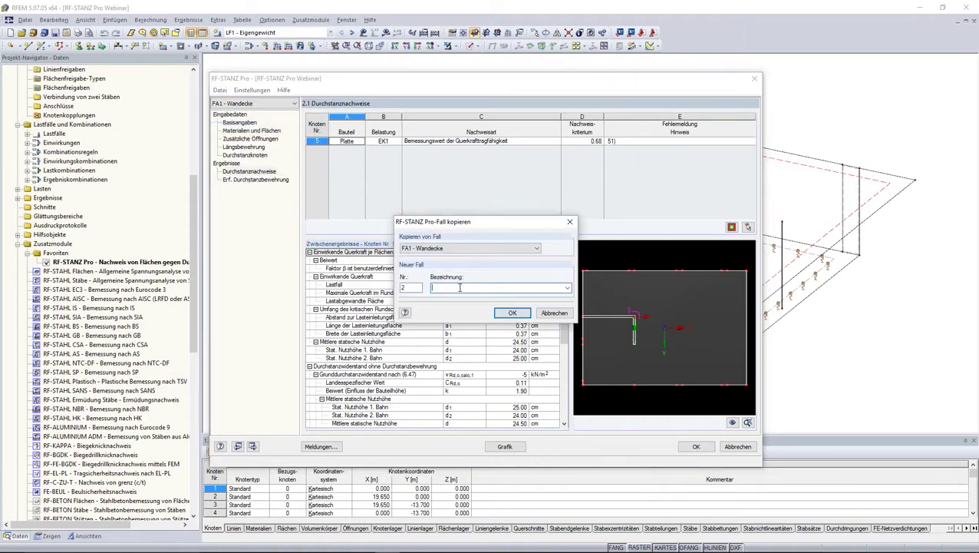
text(Wandecke geglättet)
click(512, 313)
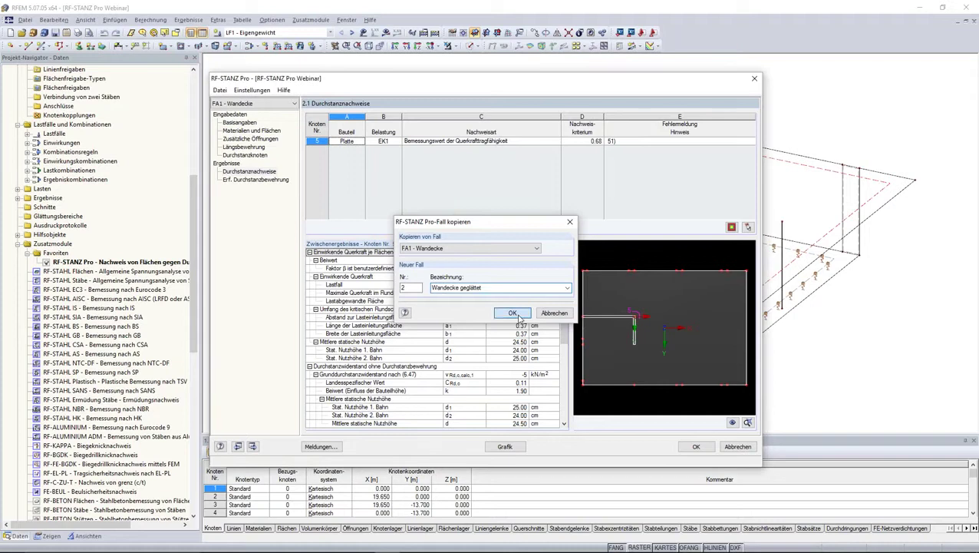
click(258, 155)
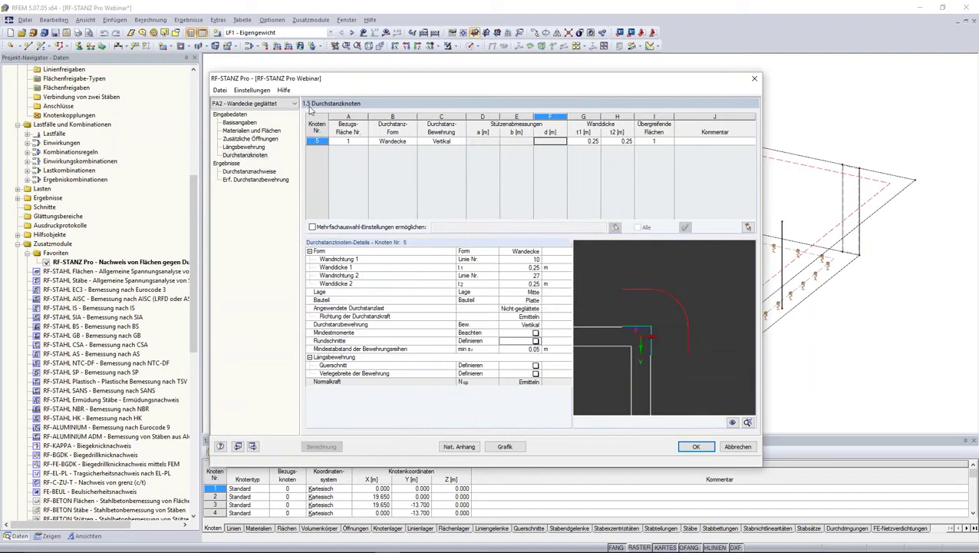
Set node 5's applied punching load to the smoothed (Geglättete) shear force.
click(512, 309)
click(537, 307)
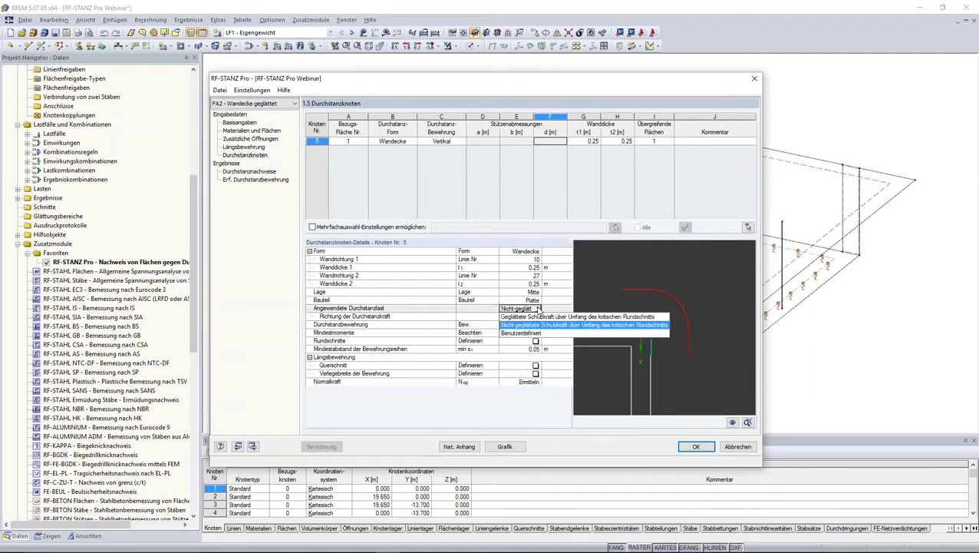
click(535, 316)
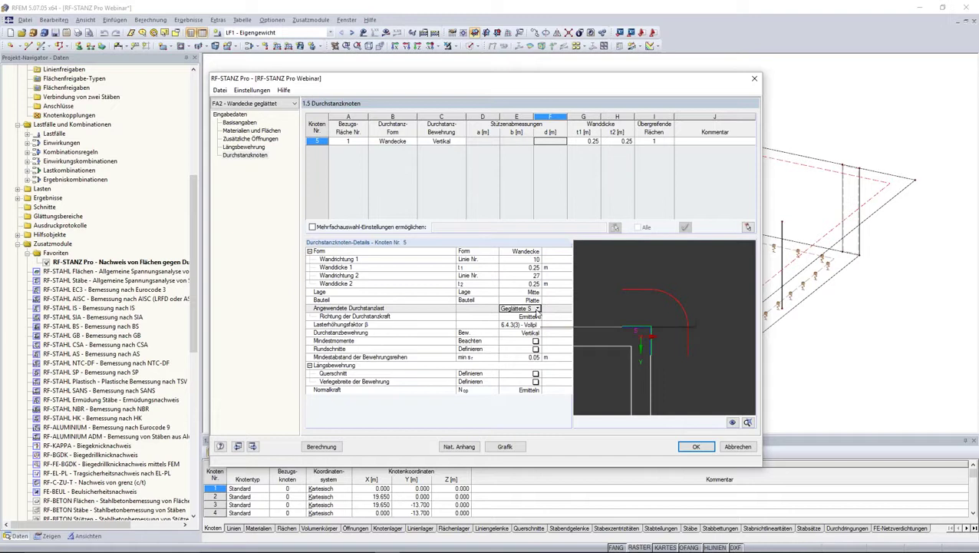
click(539, 308)
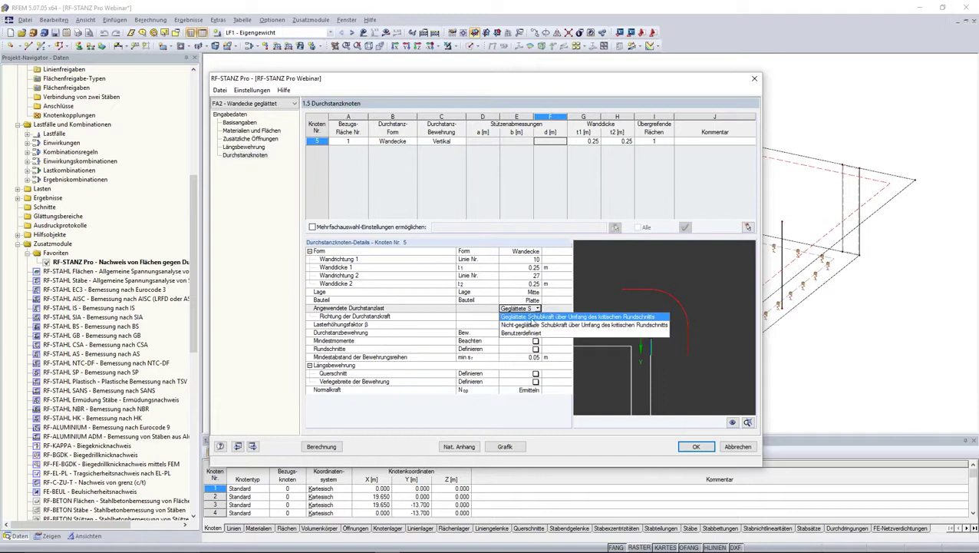
click(532, 320)
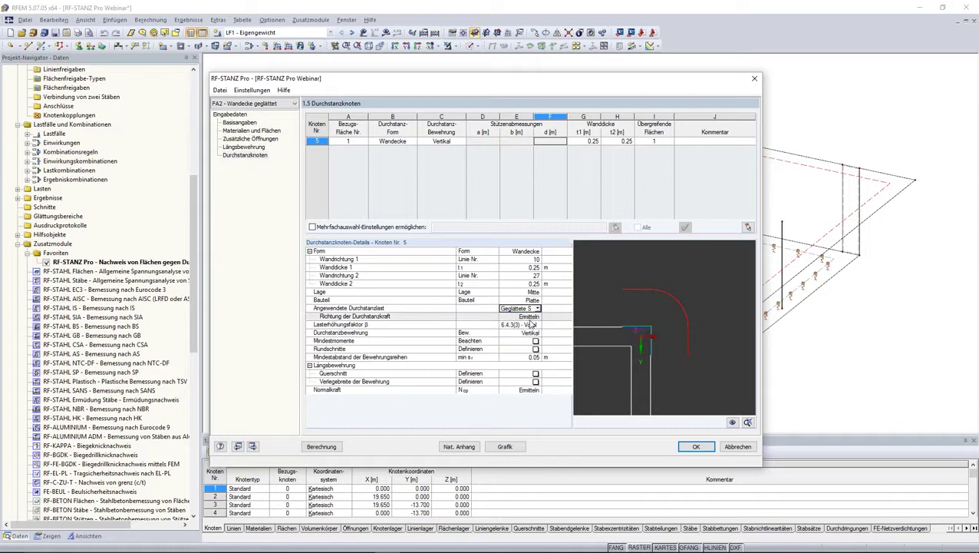
Set load increase factor β to 6.4.3(3) - Vollplastische Schubspannungsverteilung.
click(409, 326)
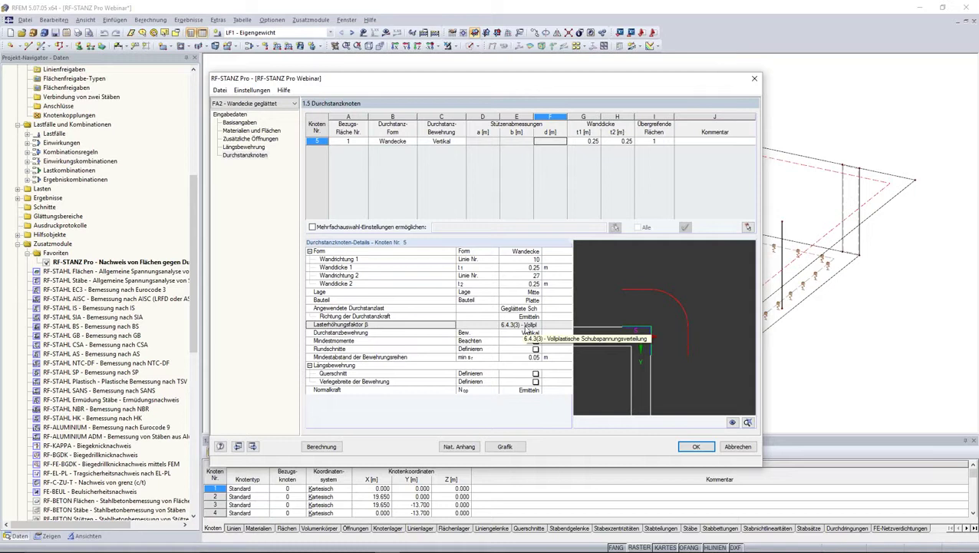
click(526, 327)
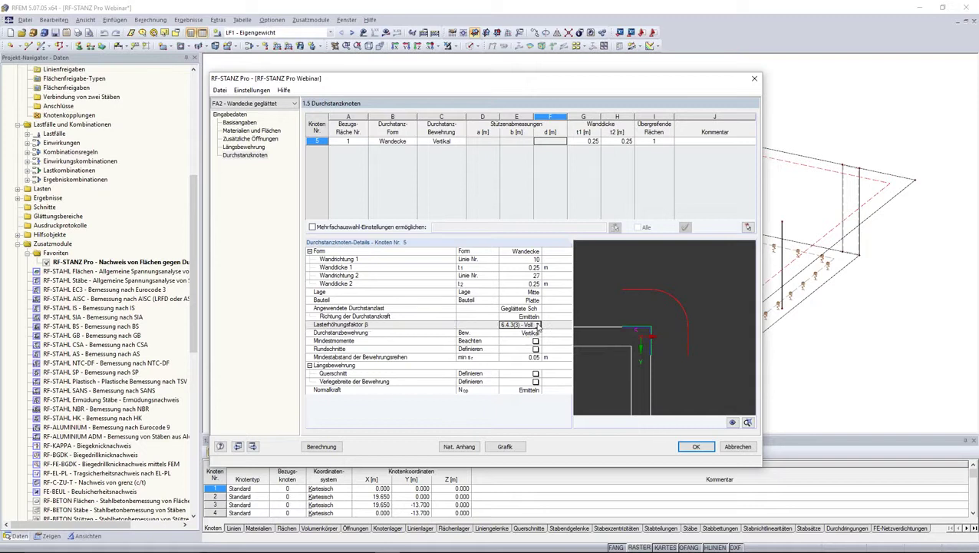
click(539, 326)
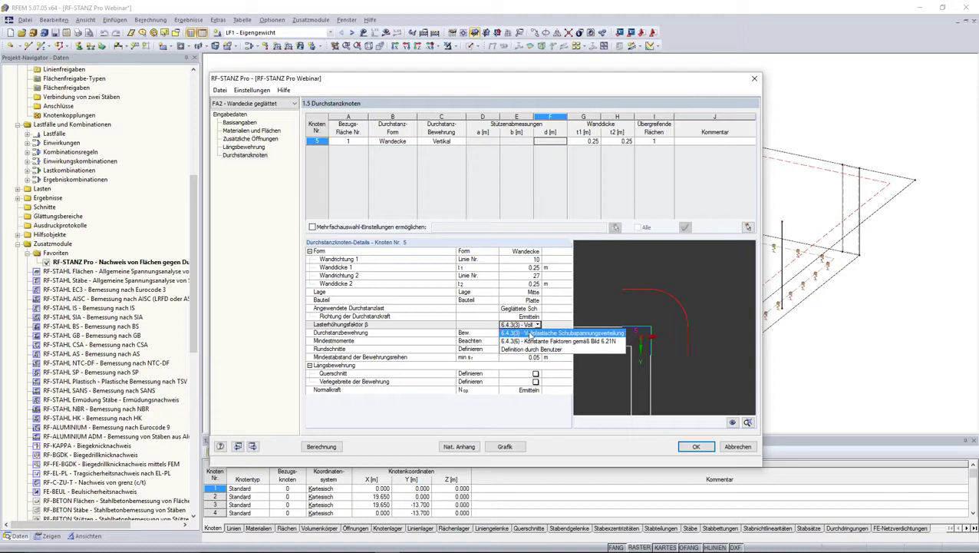
click(529, 333)
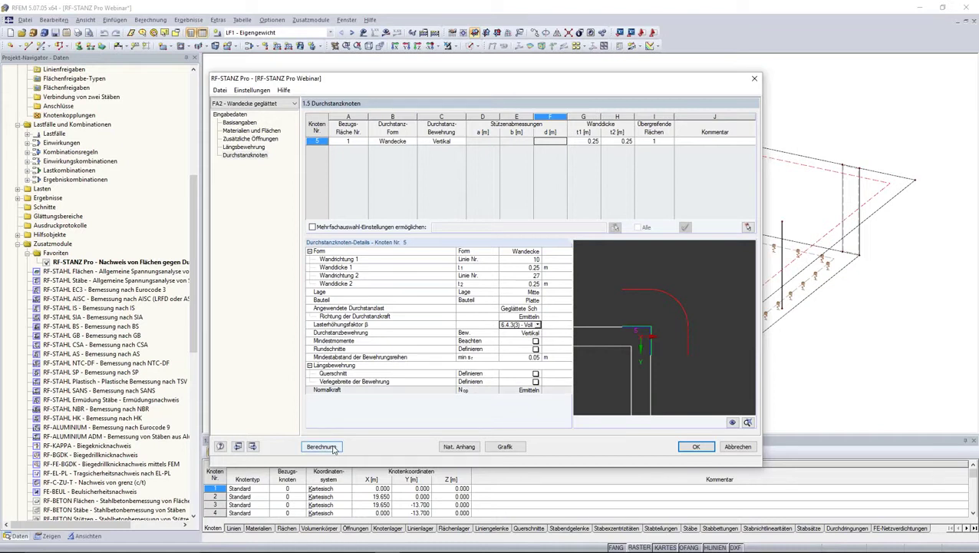
Calculate FA2 and inspect the intermediate results behind node 5's 0.75 design ratio.
click(333, 449)
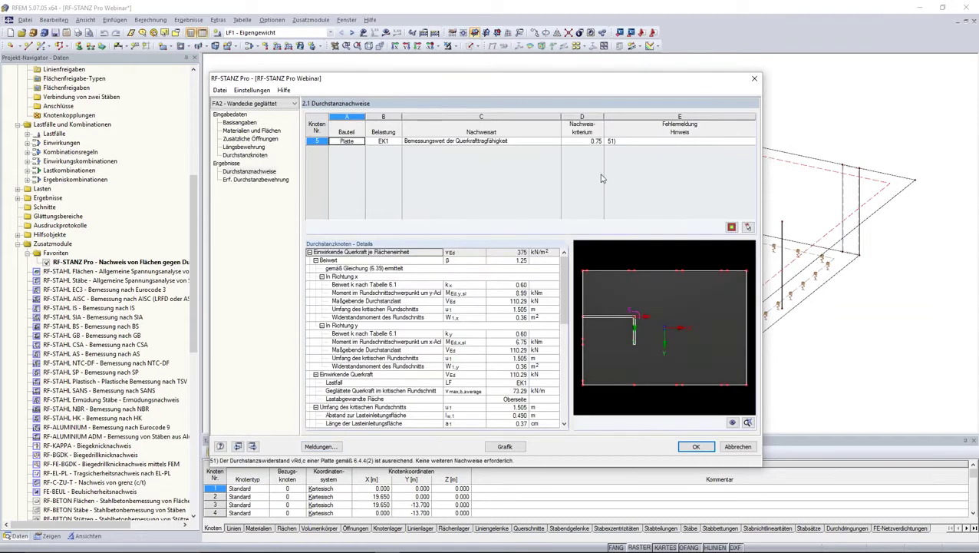
click(596, 143)
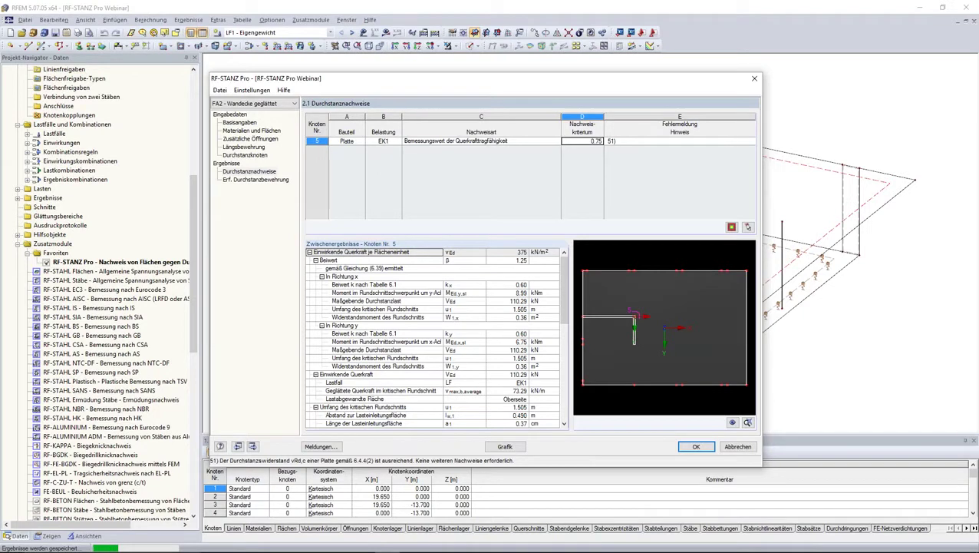
Plot FA2's shear force along node 5's critical perimeter and zoom to the wall corner.
click(507, 449)
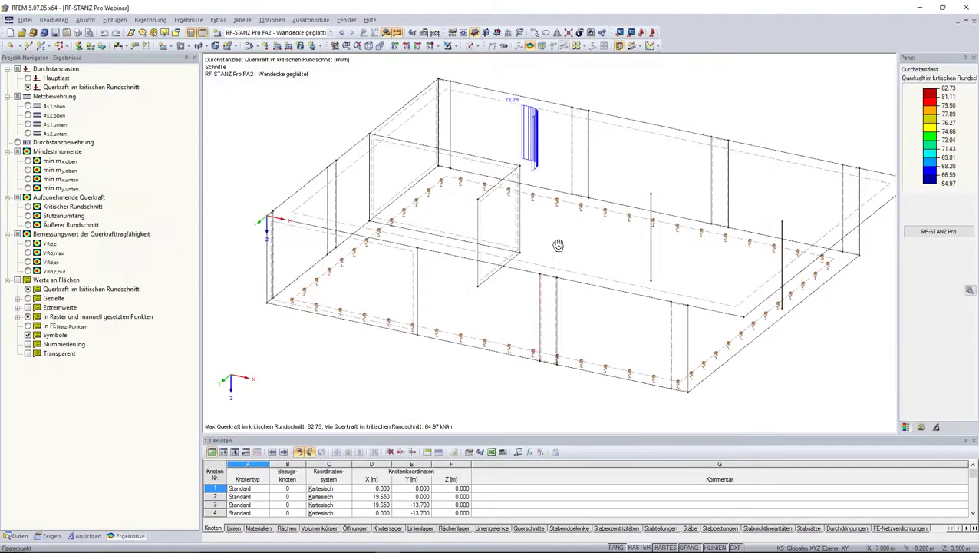
mouse_move(557, 305)
ctrl+middle_down()
mouse_move(648, 185)
mouse_move(426, 269)
mouse_move(438, 291)
mouse_move(551, 309)
ctrl+middle_up()
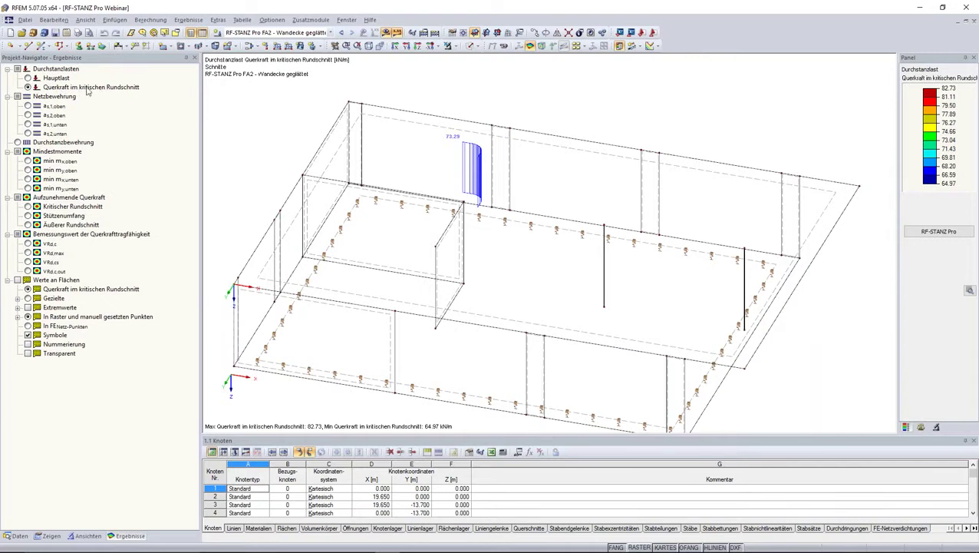
click(55, 92)
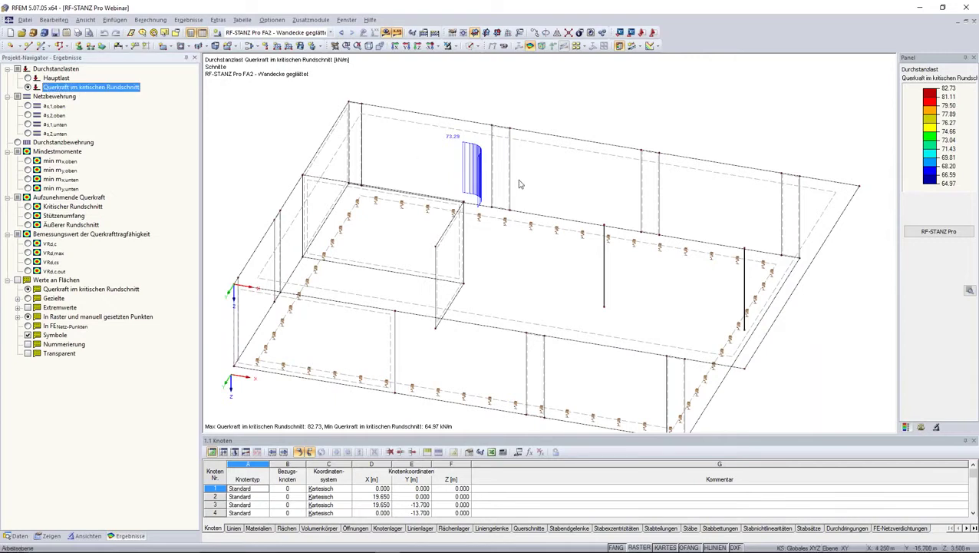
scroll(463, 148, up, 2)
scroll(463, 148, up, 1)
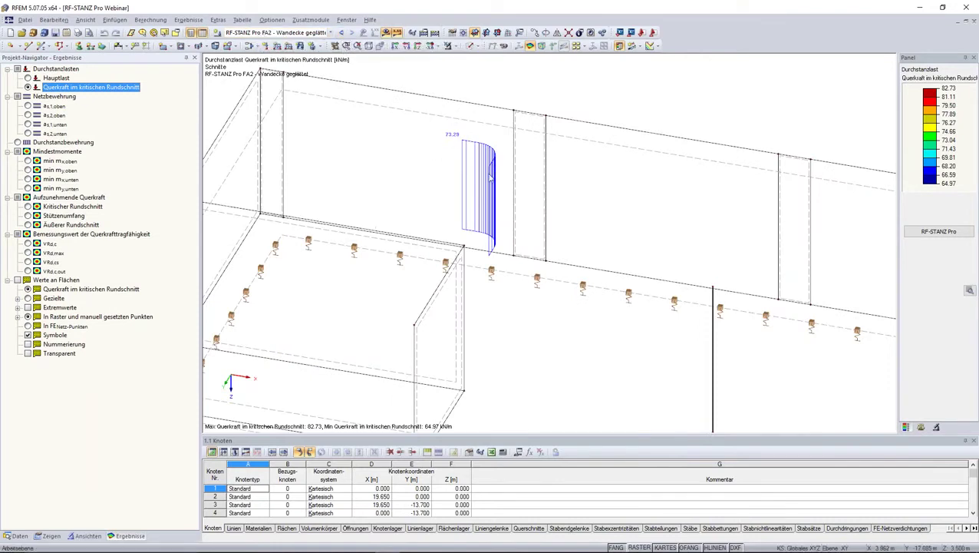
mouse_move(472, 305)
ctrl+middle_down()
mouse_move(726, 177)
mouse_move(668, 306)
ctrl+middle_up()
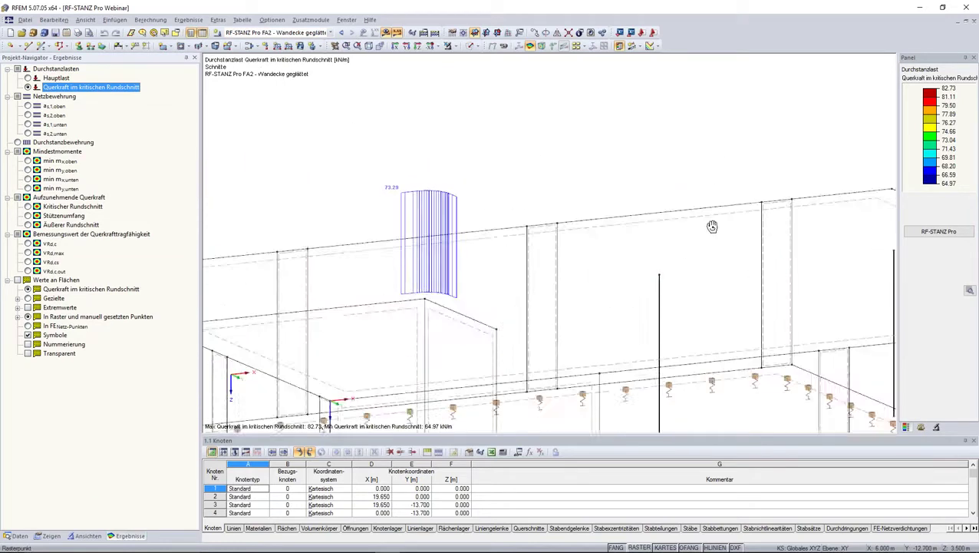
scroll(453, 294, up, 2)
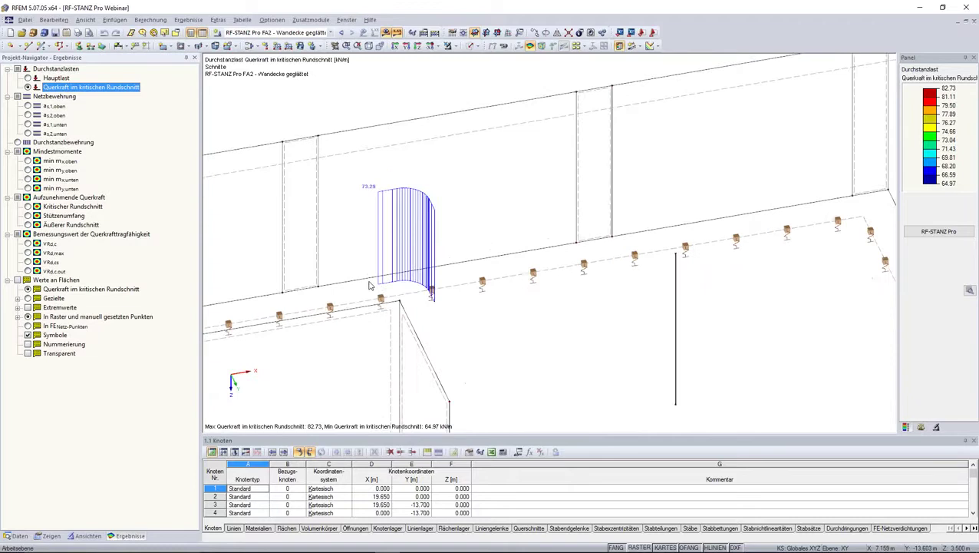
scroll(453, 293, up, 3)
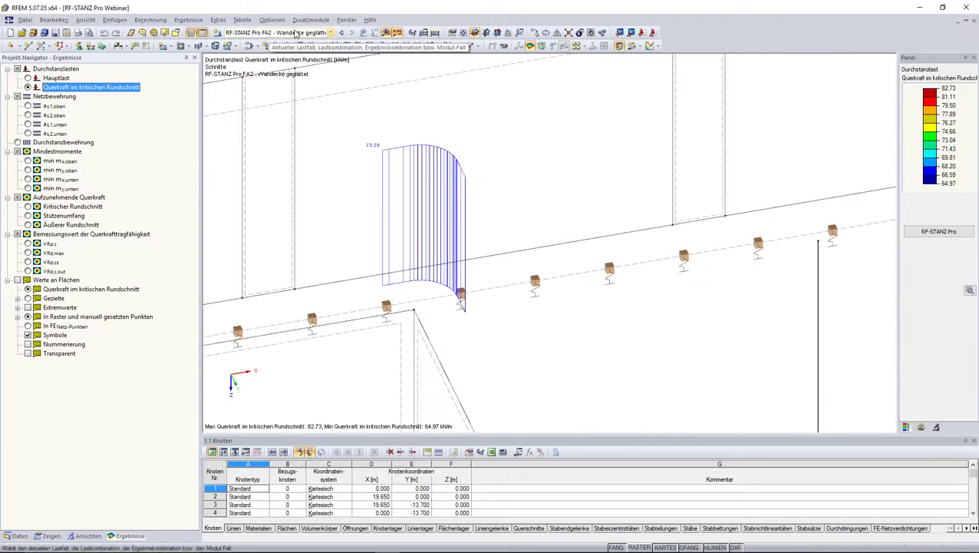
Compare the FA1 (82.73 kN/m) and FA2 (73.29 kN/m) diagrams, then reopen RF-STANZ Pro on FA1.
click(341, 33)
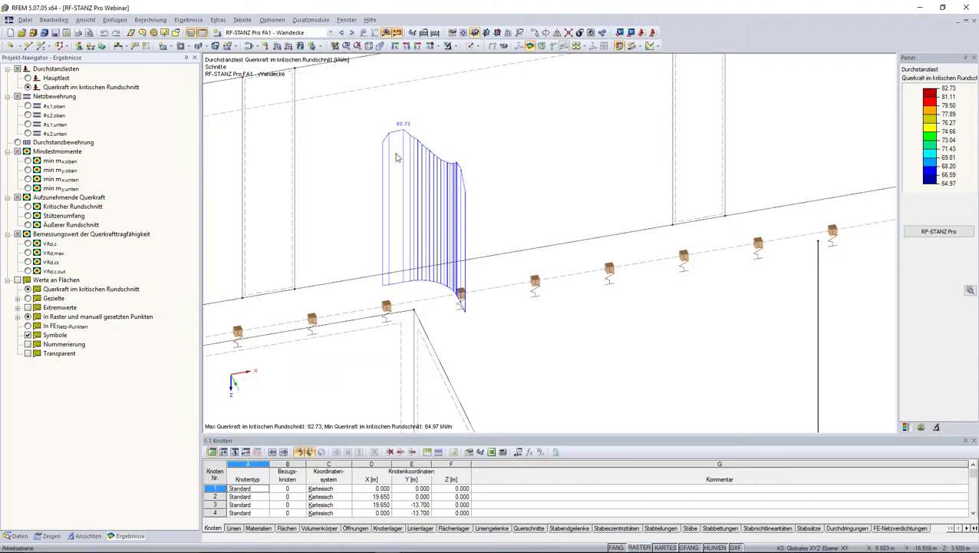
mouse_move(446, 259)
ctrl+middle_down()
mouse_move(535, 208)
mouse_move(580, 162)
mouse_move(500, 238)
mouse_move(499, 218)
mouse_move(456, 188)
mouse_move(535, 160)
mouse_move(487, 211)
mouse_move(502, 201)
mouse_move(460, 176)
ctrl+middle_up()
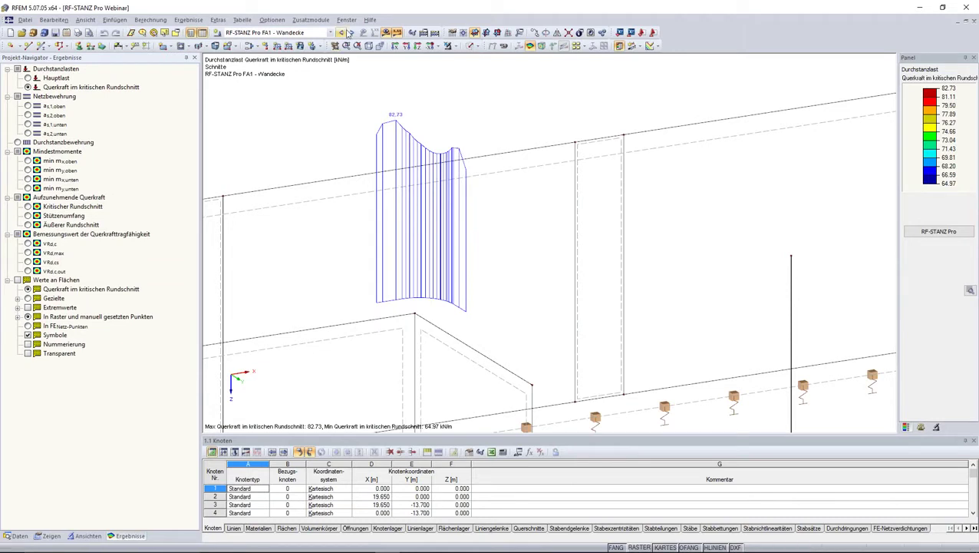
click(352, 35)
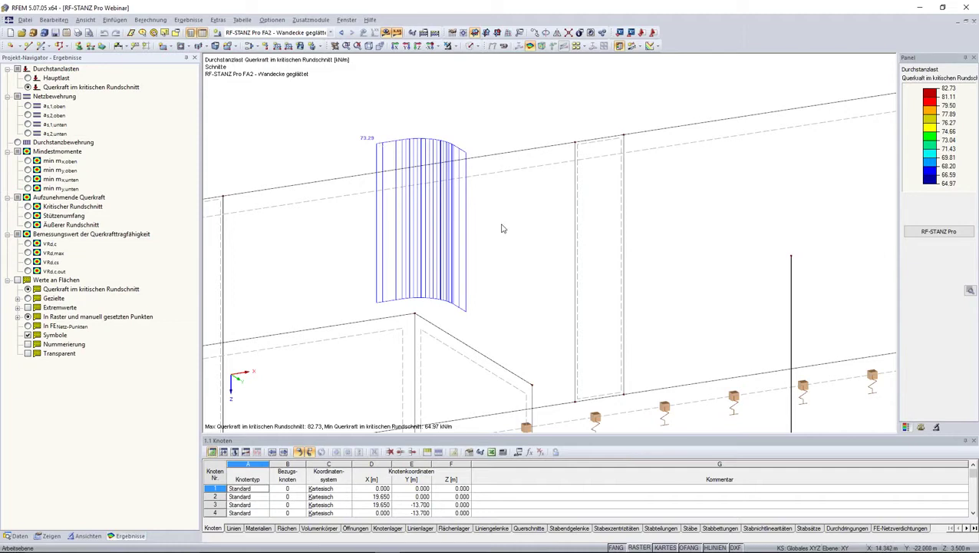
click(340, 34)
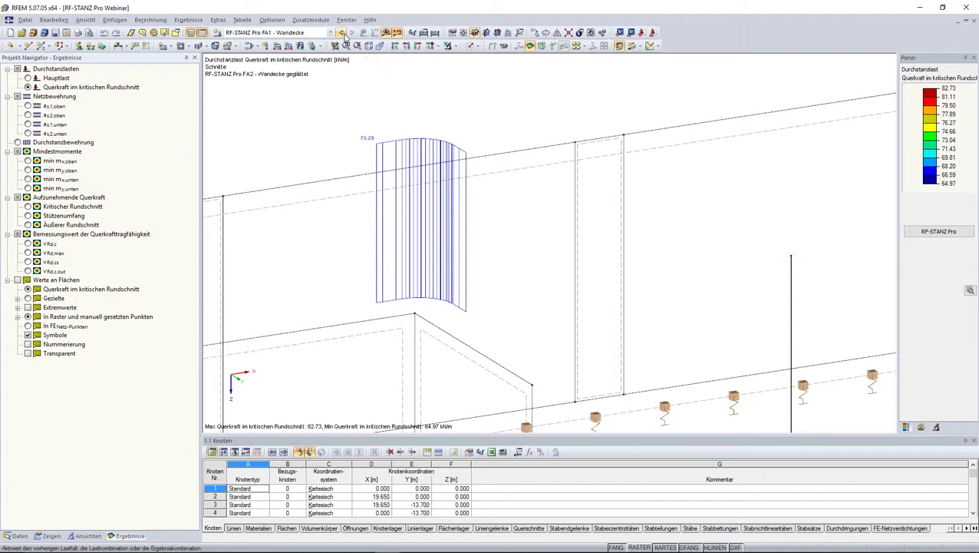
mouse_move(542, 214)
middle_down()
mouse_move(543, 184)
mouse_move(741, 153)
middle_up()
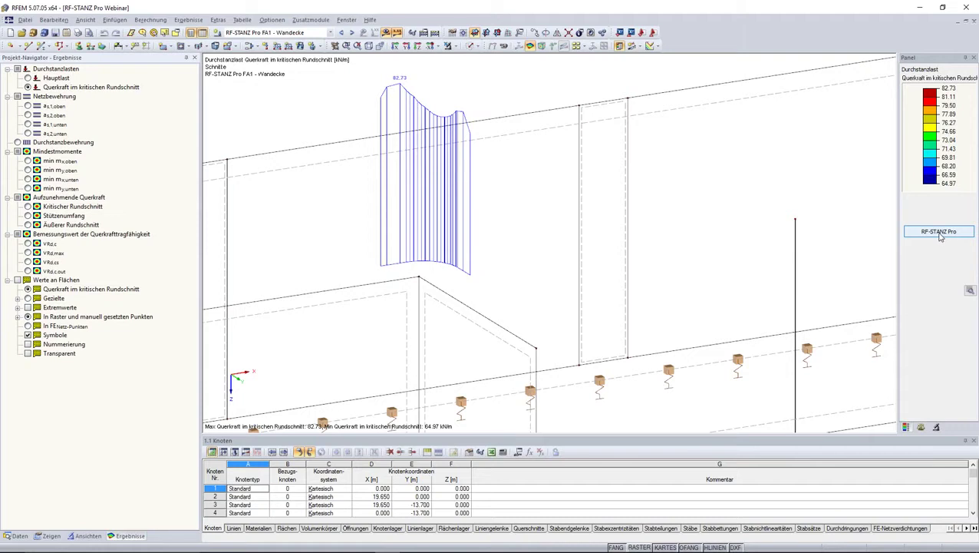
click(940, 232)
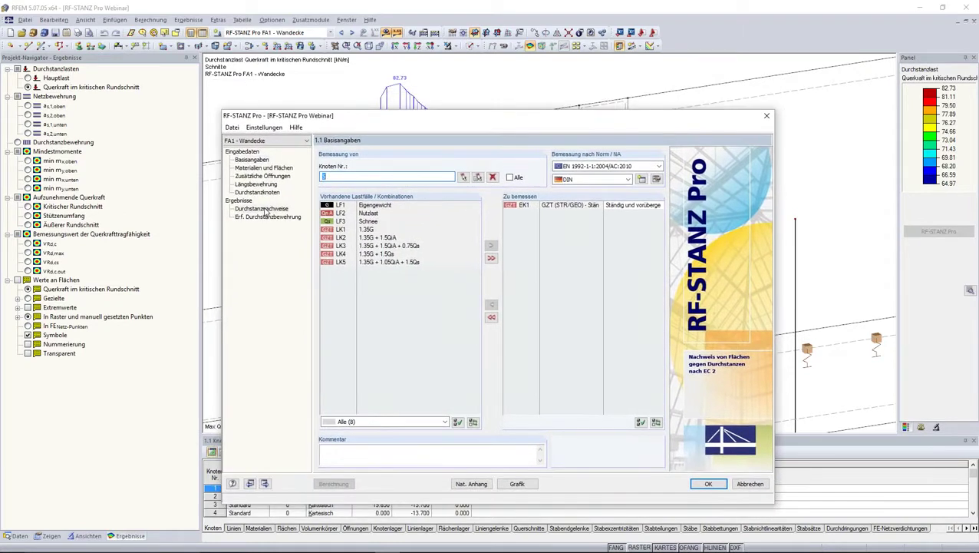
Open the punching check results table and review FA1's 338 kN/m² shear stress and 82.73 kN/m maximum perimeter shear.
click(266, 209)
click(611, 178)
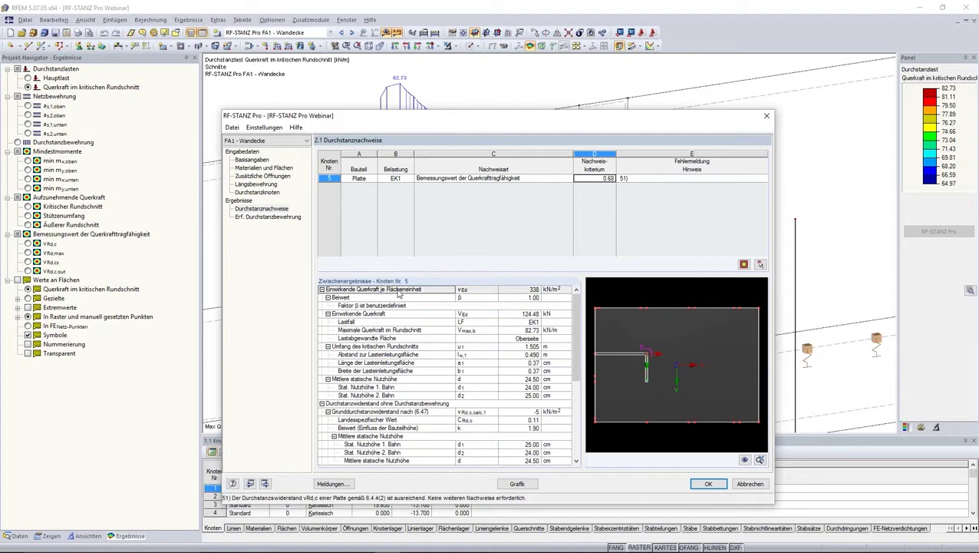
click(535, 293)
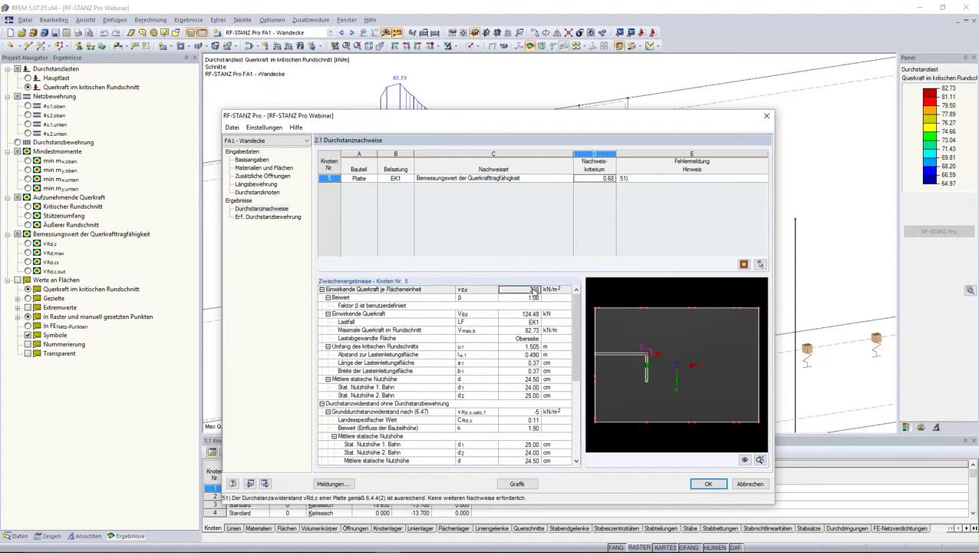
click(520, 331)
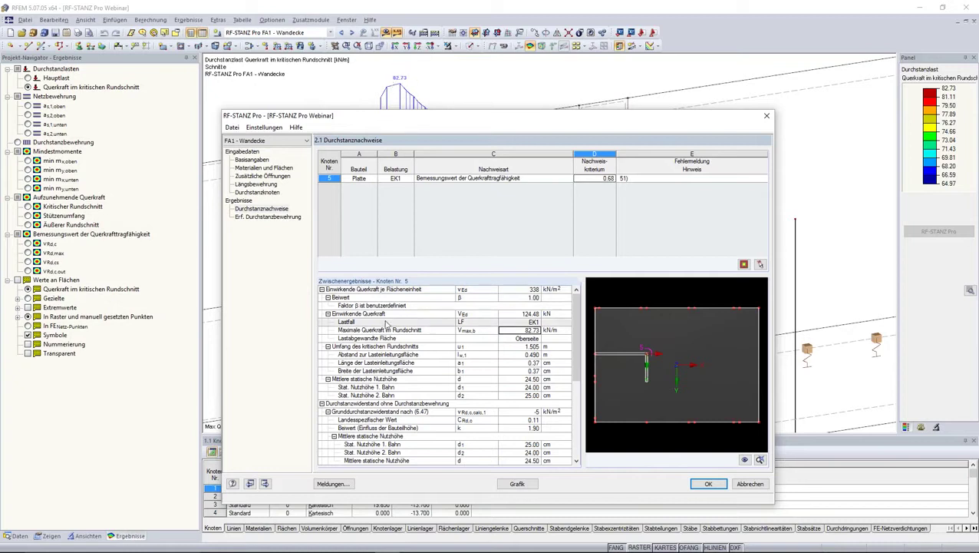
Switch to case FA2 - Wandecke geglättet and inspect its 73.29 kN/m smoothed shear.
click(268, 143)
click(263, 154)
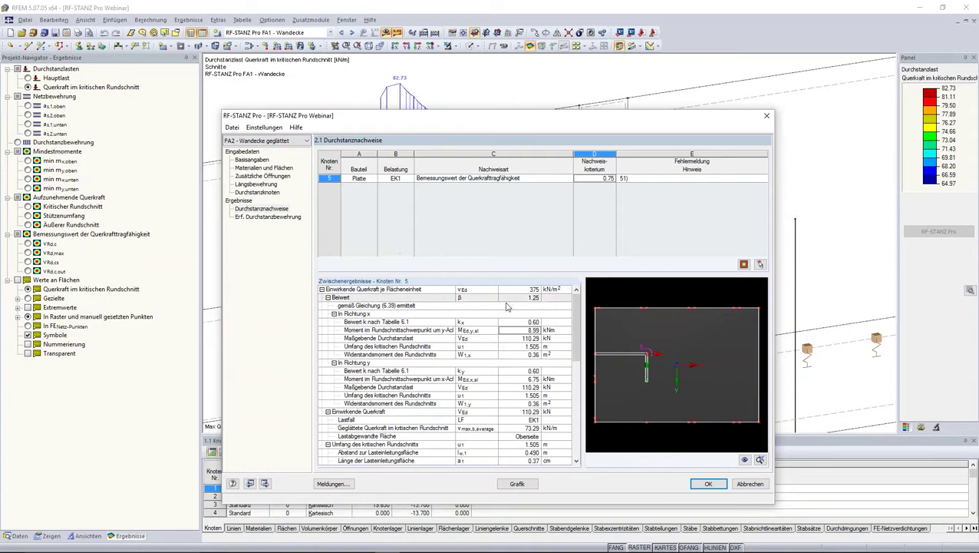
click(528, 428)
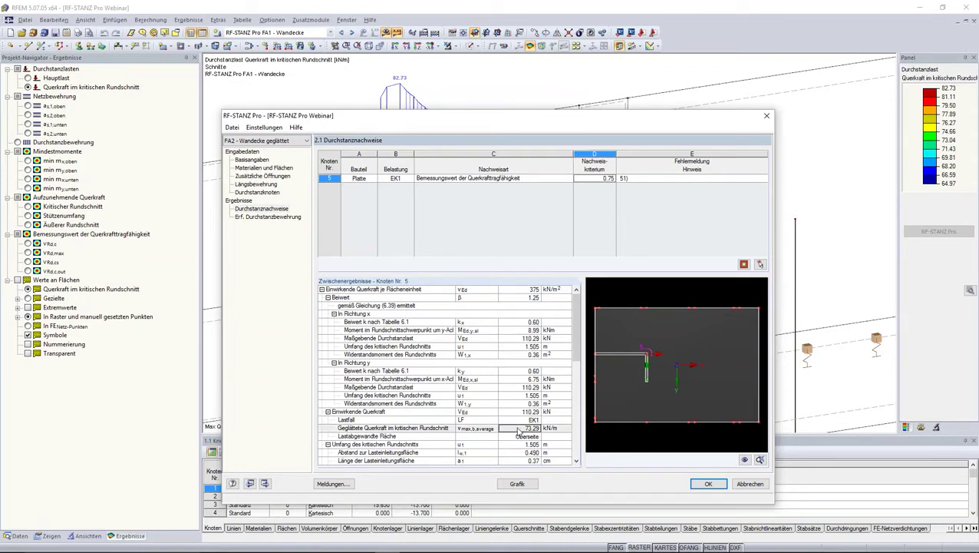
click(393, 431)
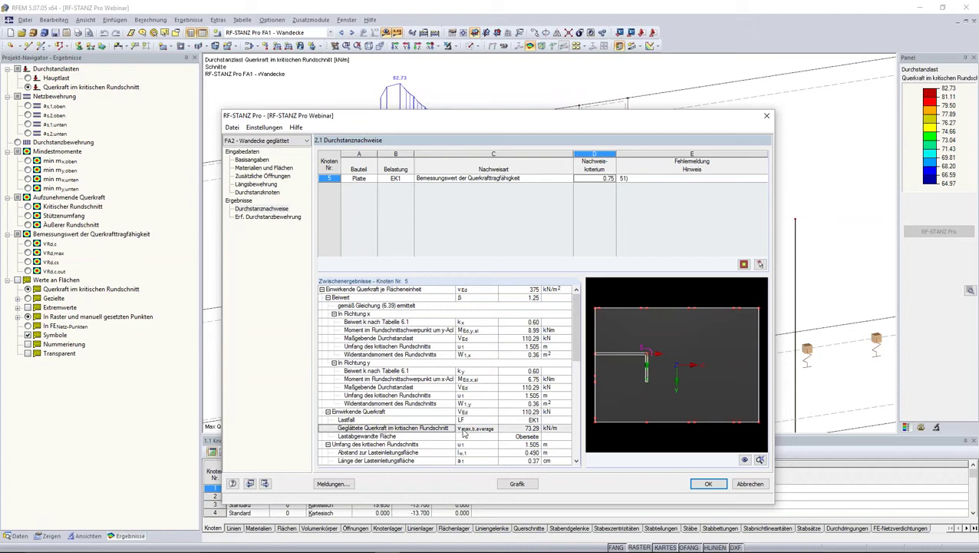
click(505, 431)
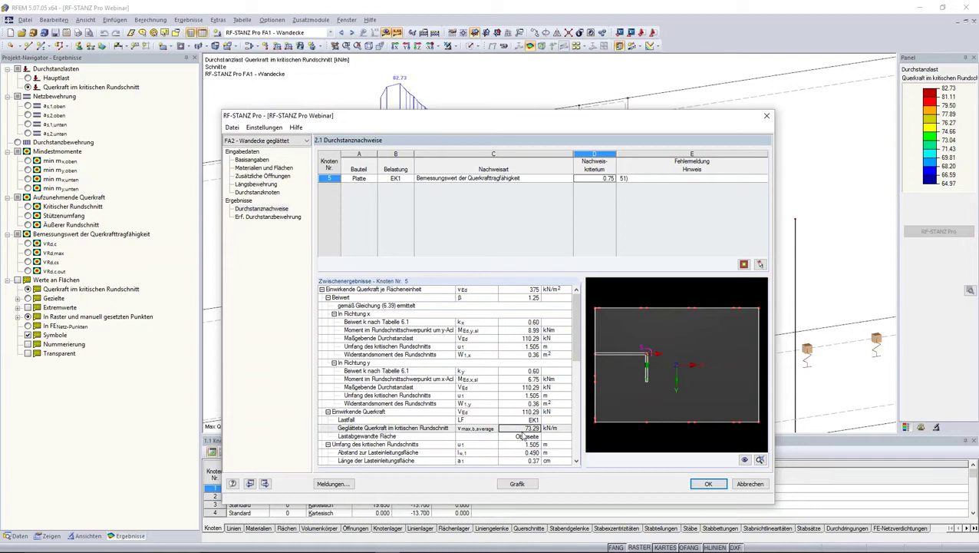
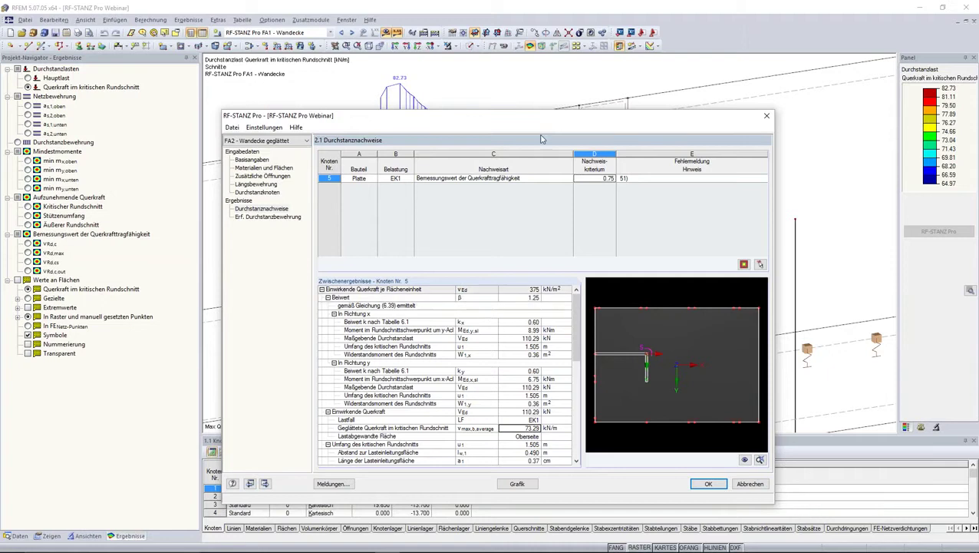
Switch to case FA1 - Wandecke and read note 51) for node 5's 0.68 check.
drag(551, 116, 542, 84)
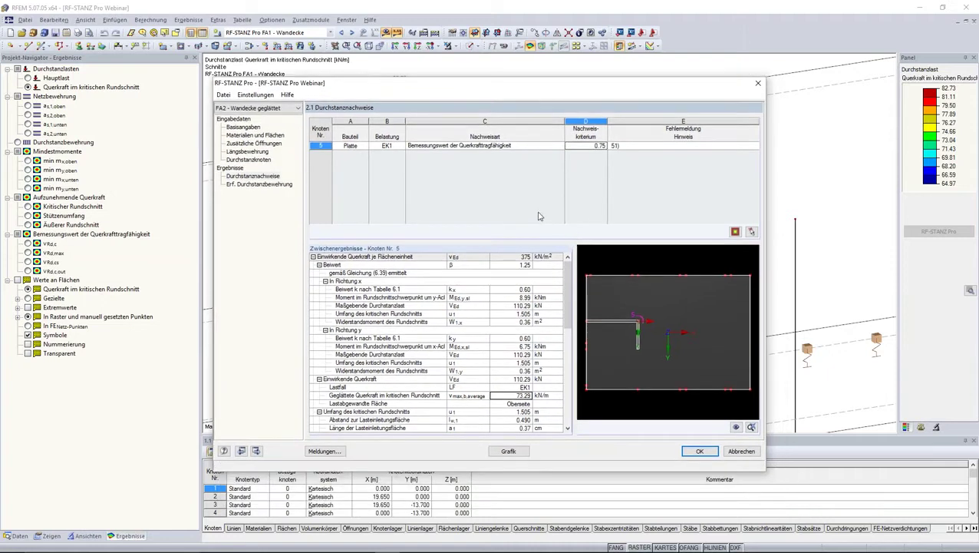
click(273, 110)
click(268, 117)
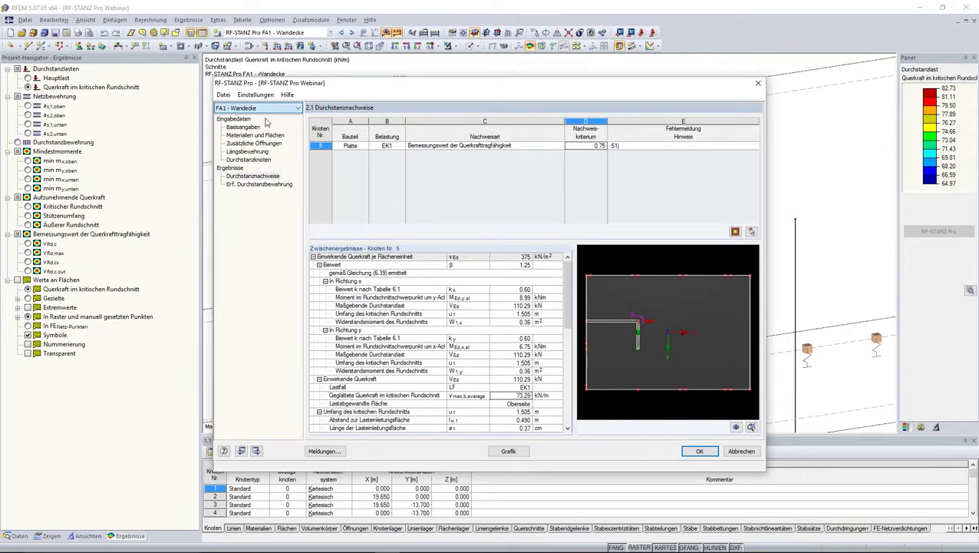
click(642, 146)
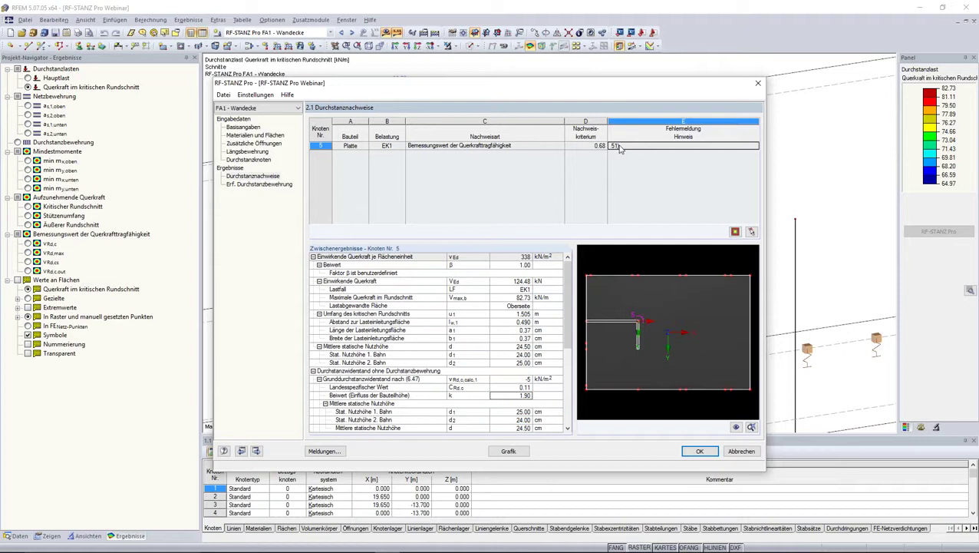
click(620, 146)
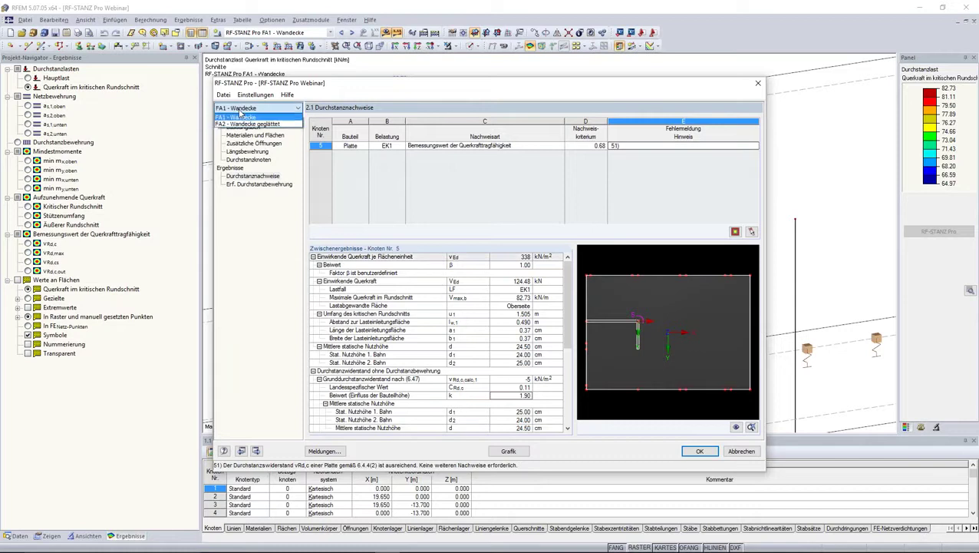
mouse_move(309, 87)
mouse_down()
mouse_move(335, 82)
mouse_move(268, 89)
mouse_up()
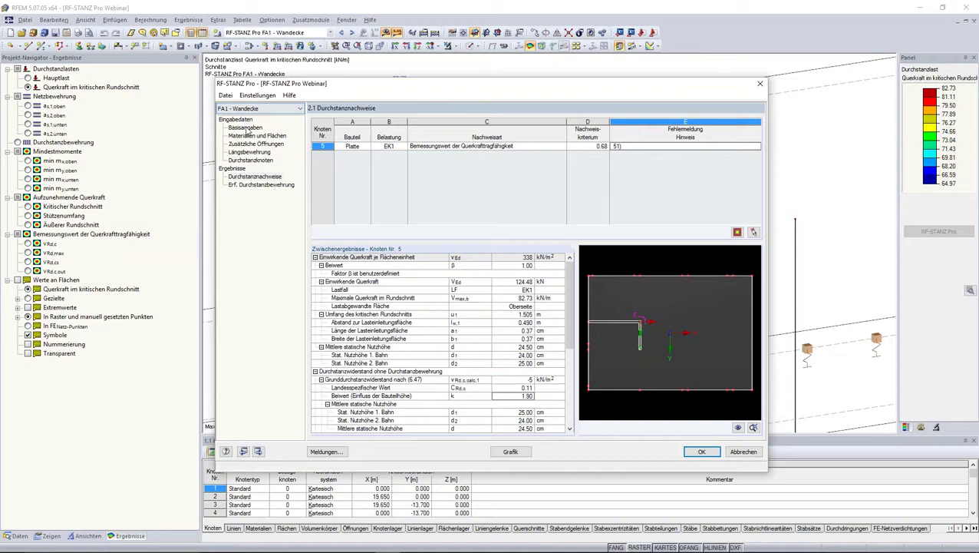
Rename the case to 'FA1 - Wandecke und Wandende' and show its Basisangaben page.
click(227, 95)
click(257, 120)
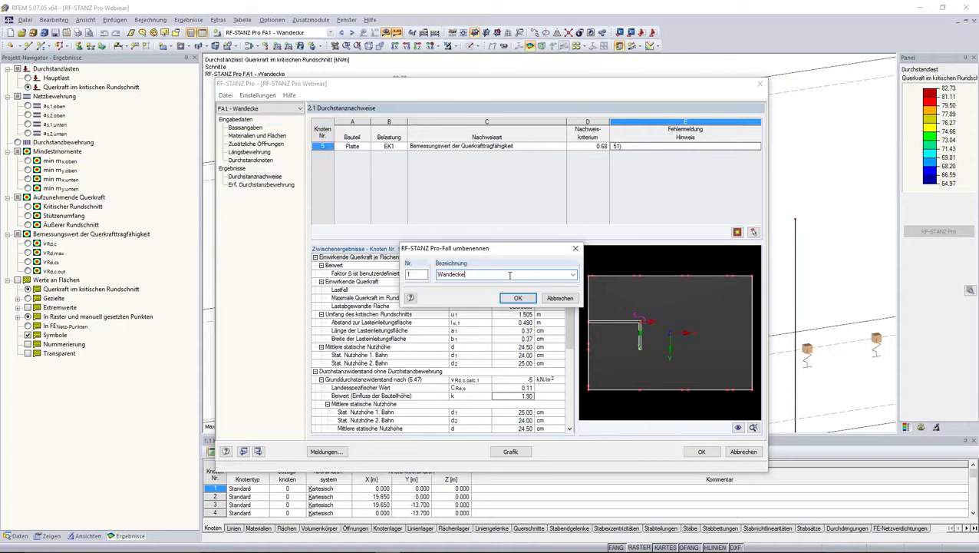
text(und Wandende)
click(501, 299)
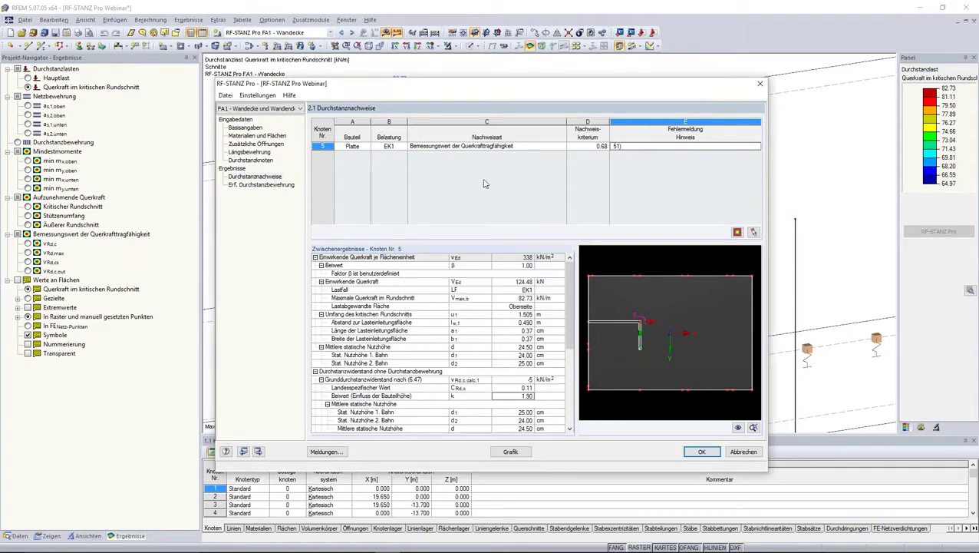
click(246, 127)
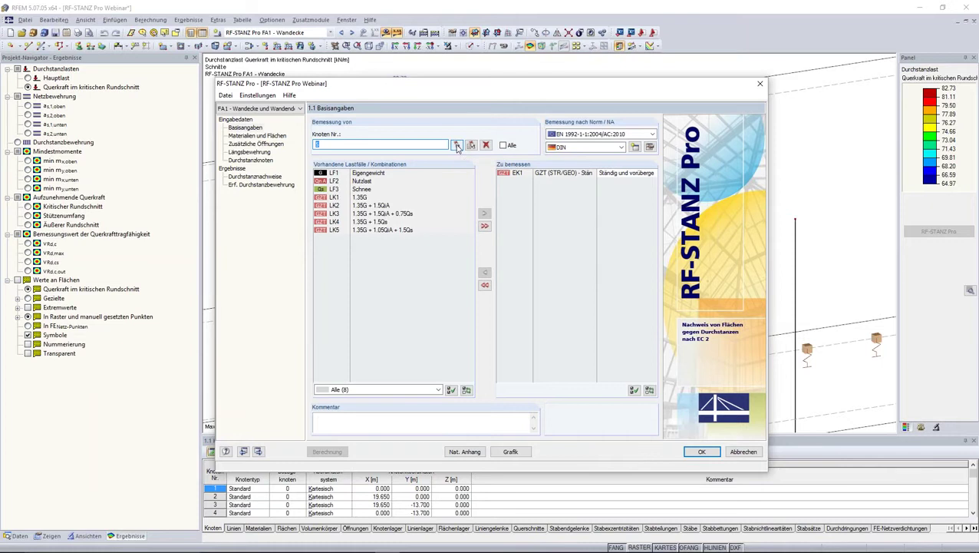
Pick wall-end node 9 in the model so nodes 5,9 are designed, and view Durchstanzknoten.
click(456, 146)
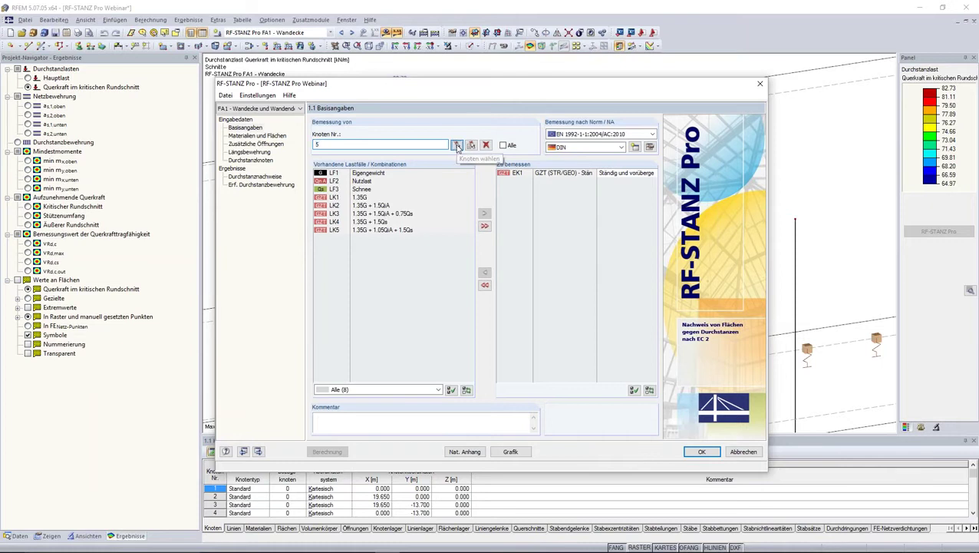
ctrl+middle_drag(537, 165, 489, 191)
scroll(489, 191, up, 5)
scroll(489, 191, up, 3)
click(529, 202)
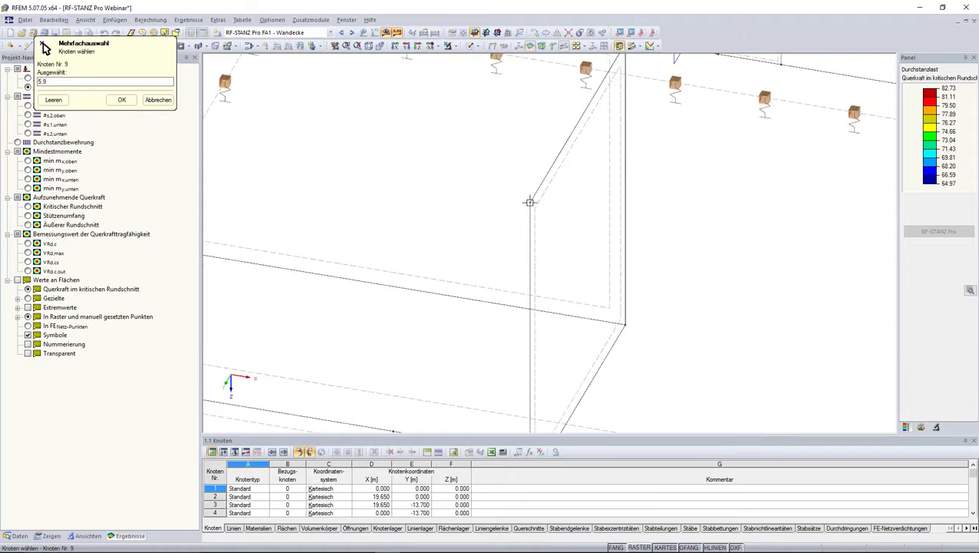
click(122, 101)
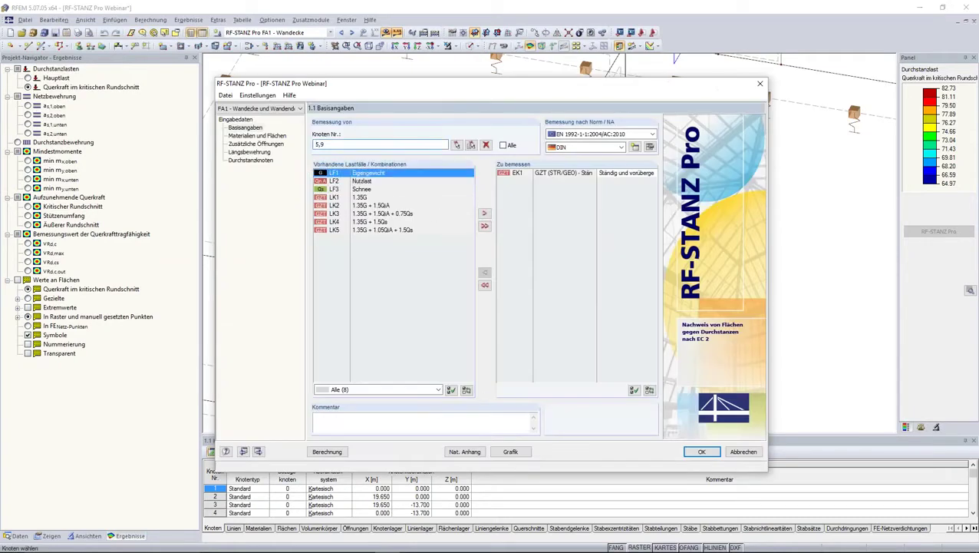
click(249, 160)
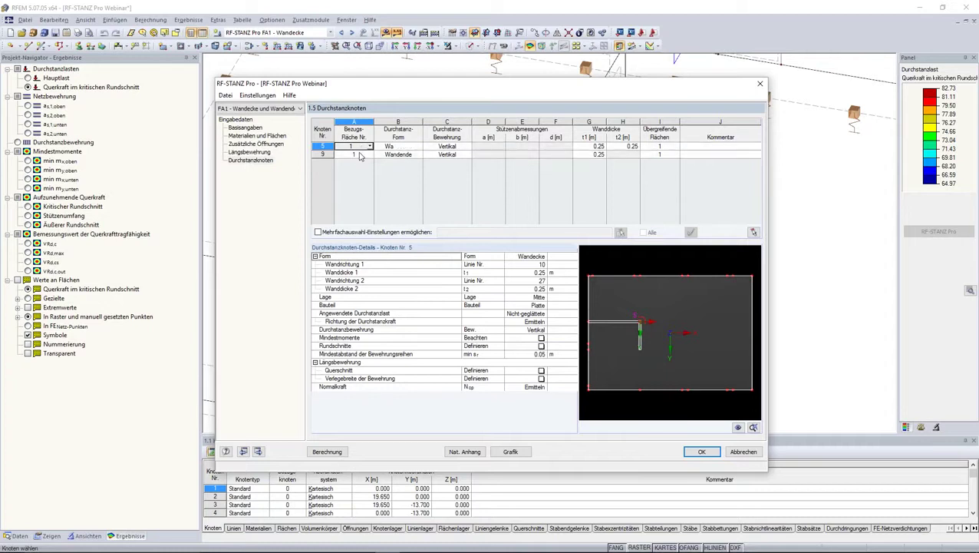
Review the node 5 and 9 rows, then calculate: node 5 at 0.68, node 9 at 1.00.
click(322, 146)
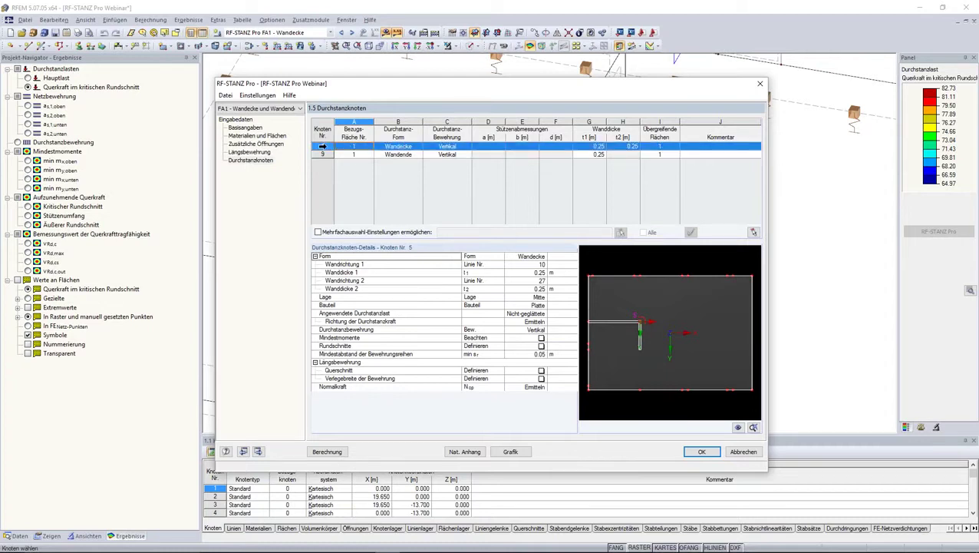
click(353, 155)
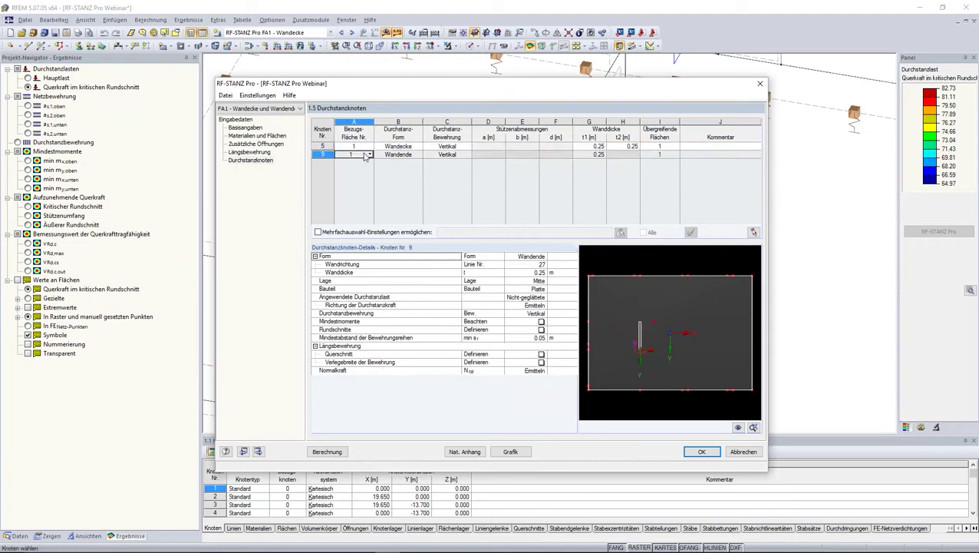
click(322, 155)
scroll(675, 360, up, 2)
scroll(636, 351, up, 2)
scroll(634, 342, up, 1)
scroll(631, 330, up, 1)
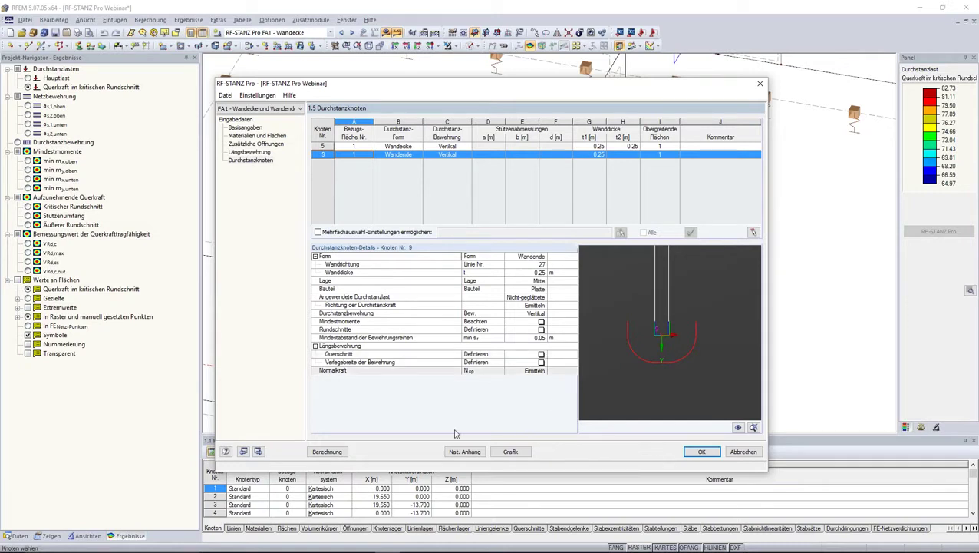
click(328, 452)
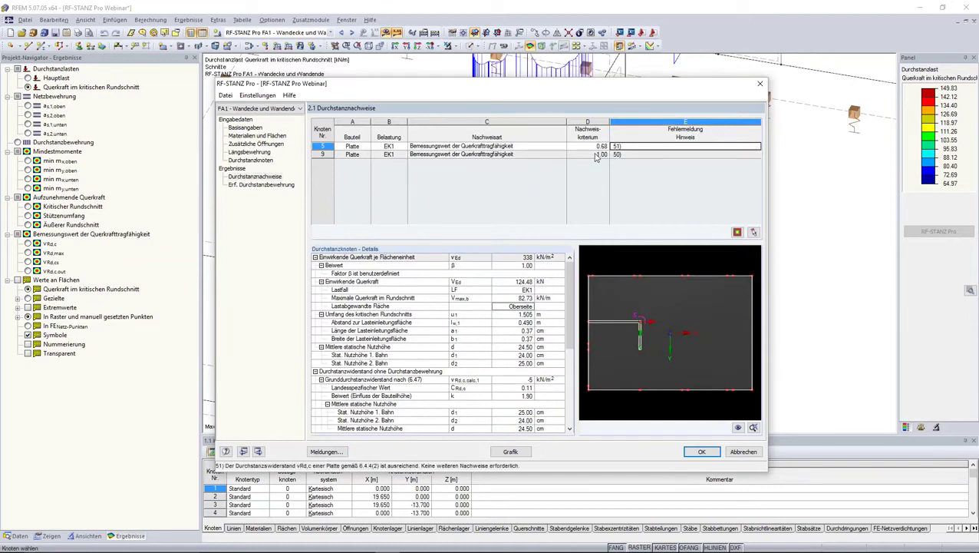
Inspect node 9's intermediate punching-check results at design ratio 1.00.
click(356, 155)
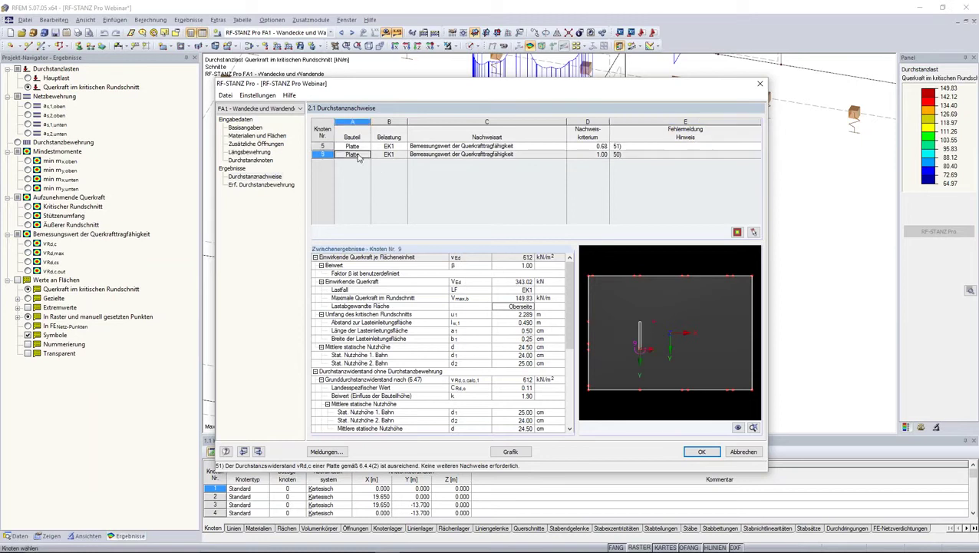
click(603, 156)
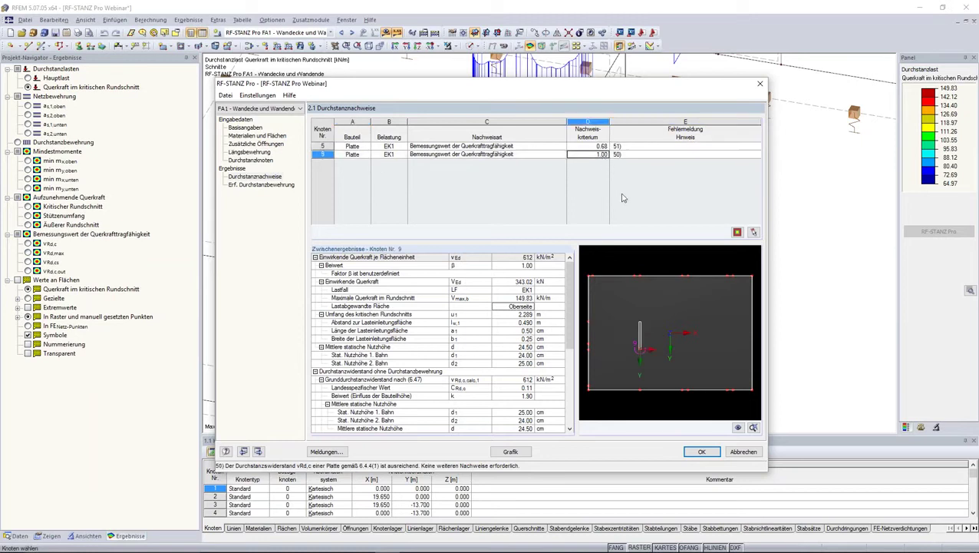
scroll(635, 357, up, 2)
scroll(632, 357, up, 1)
scroll(632, 357, up, 1)
scroll(633, 307, up, 1)
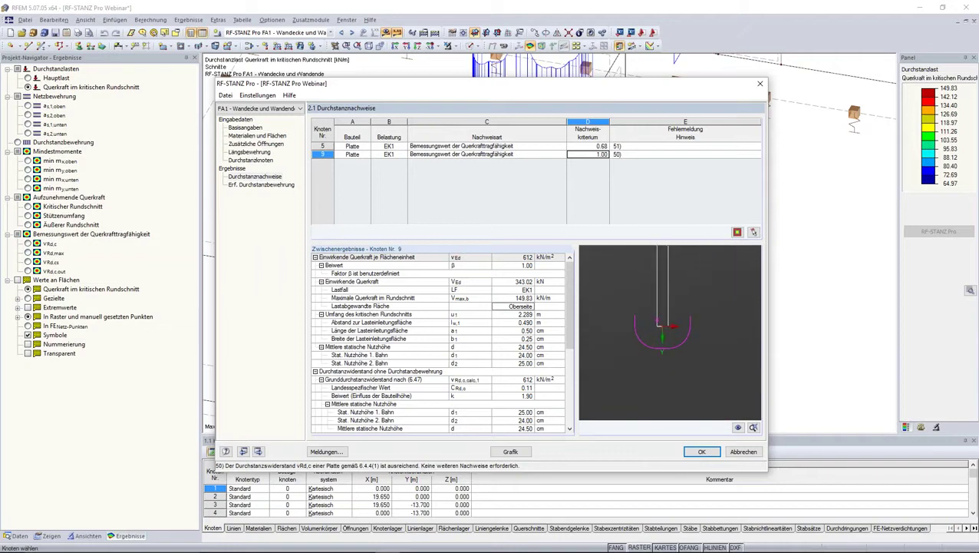
Review node 9's required punching reinforcement of 21.52 cm²/m, then return to Durchstanzknoten.
click(265, 185)
click(572, 178)
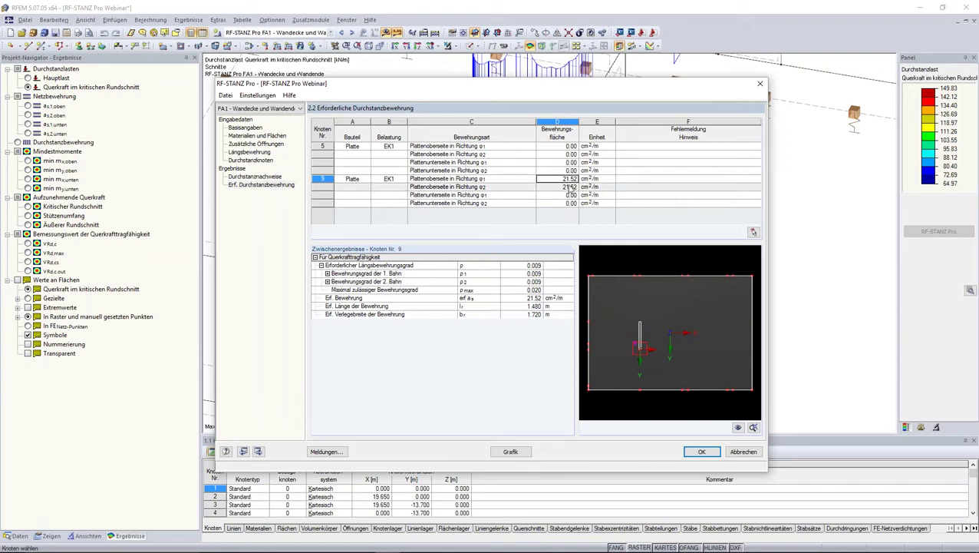
click(256, 176)
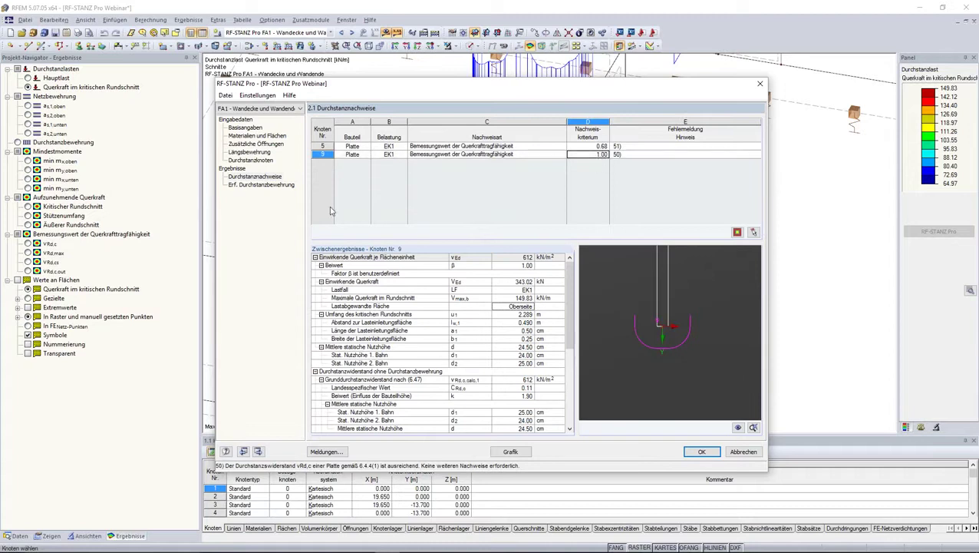
click(255, 185)
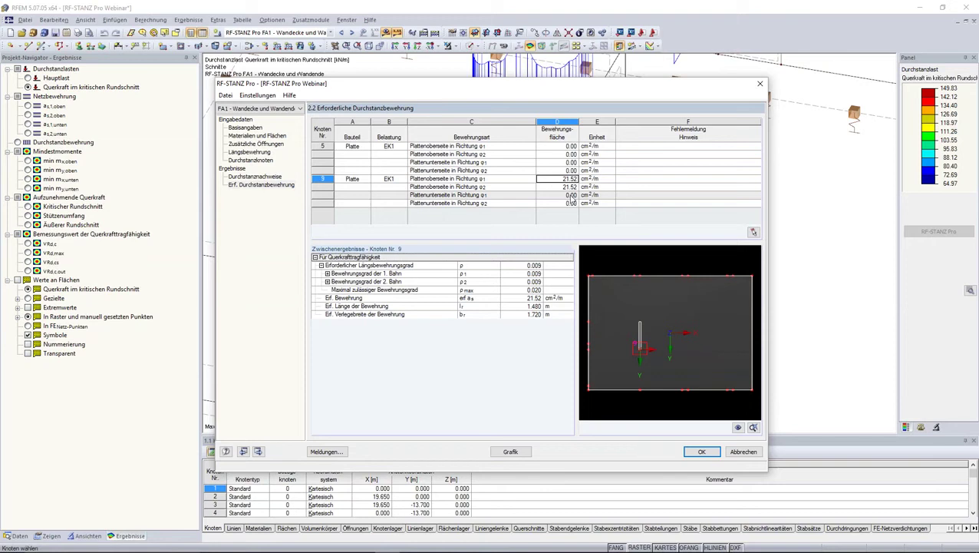
click(569, 188)
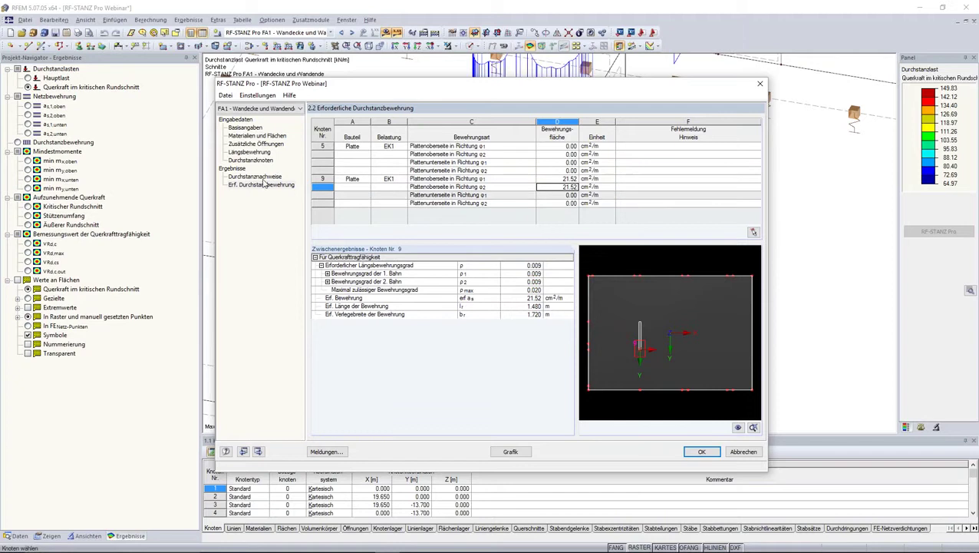
click(247, 160)
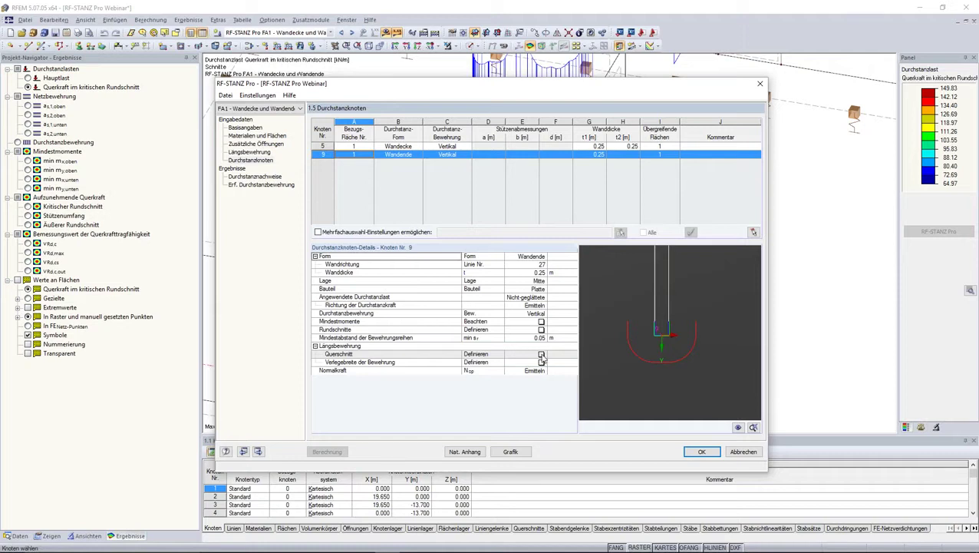
Enable user-defined longitudinal reinforcement for node 9 with 11.31 cm²/m in the first upper layer.
click(541, 354)
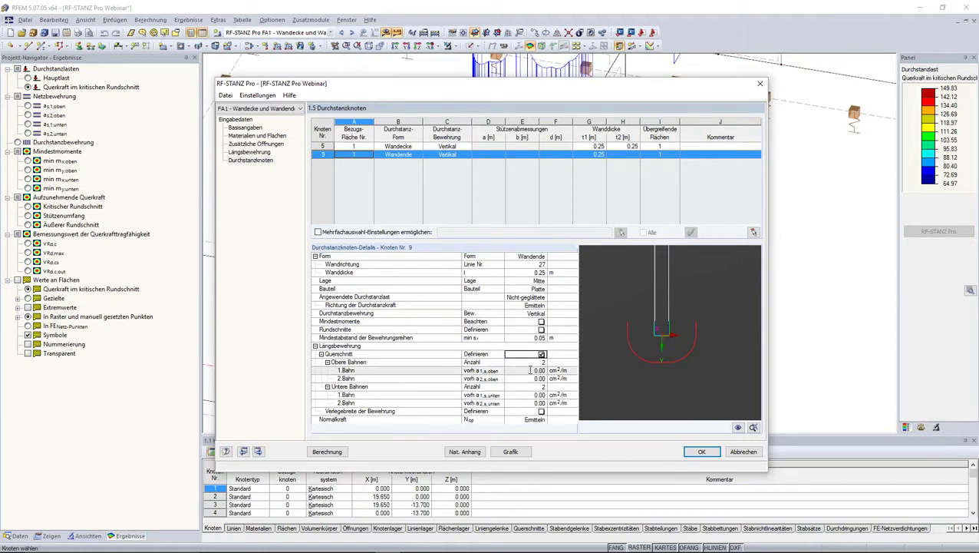
click(526, 370)
click(519, 369)
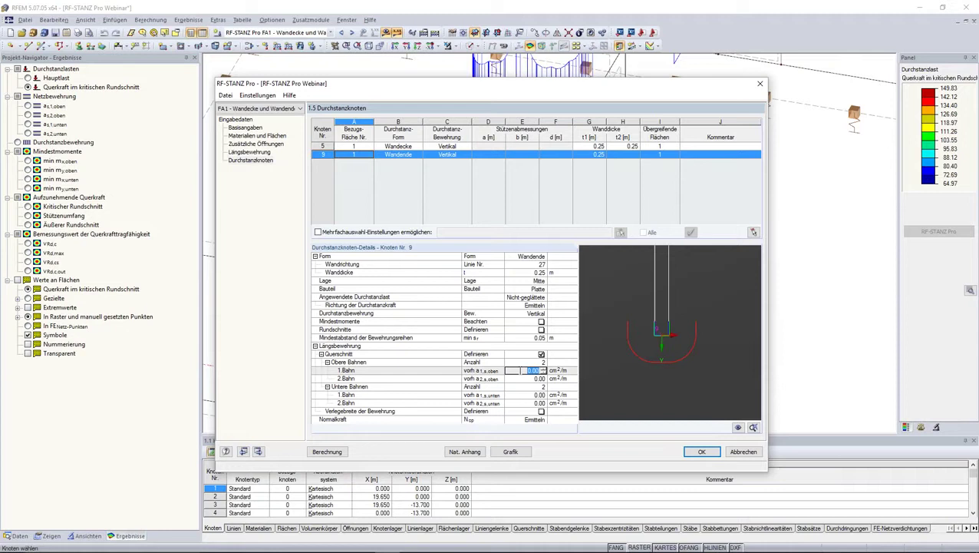
text(13)
text(.31)
click(526, 378)
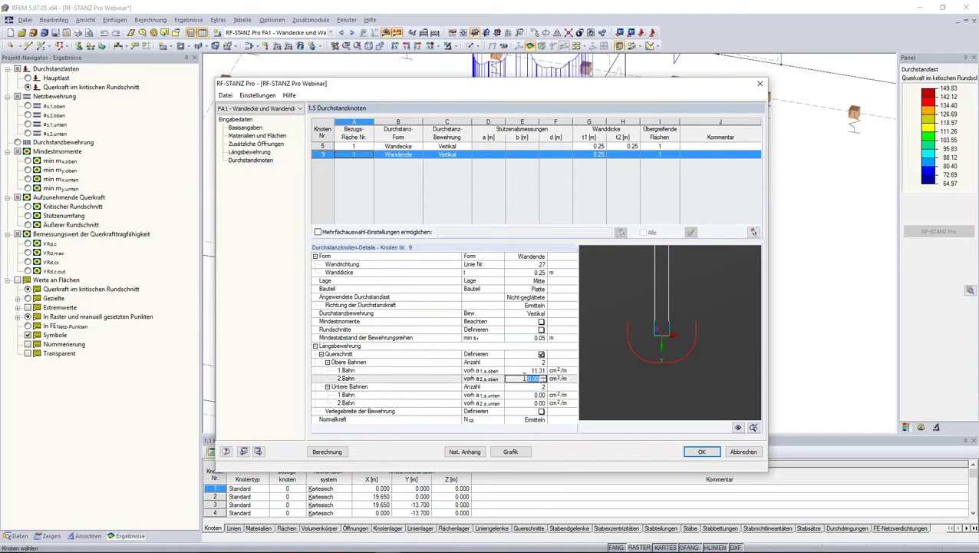
text(1)
text(1.31)
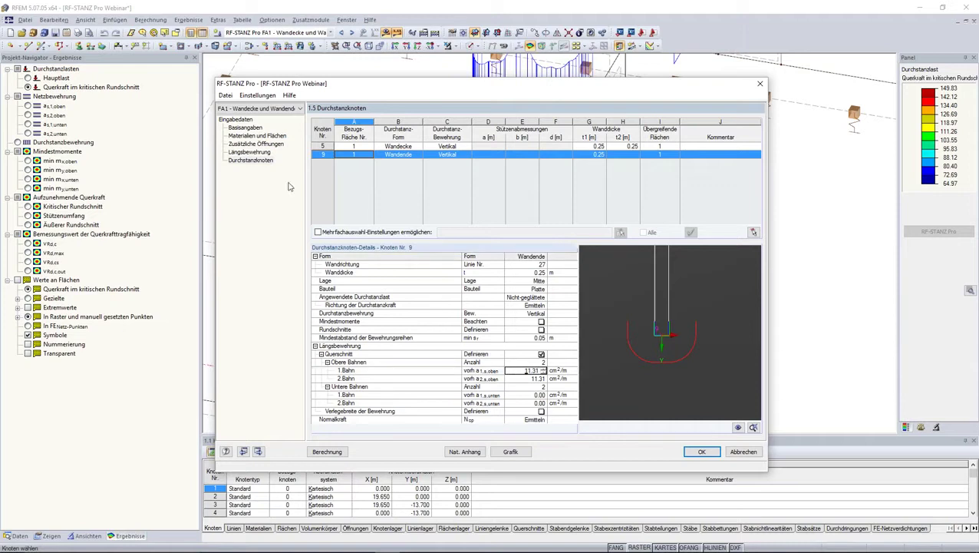
Set the top reinforcement layer's axis distances to d1 = 3.10 cm and d2 = 4.30 cm.
click(253, 152)
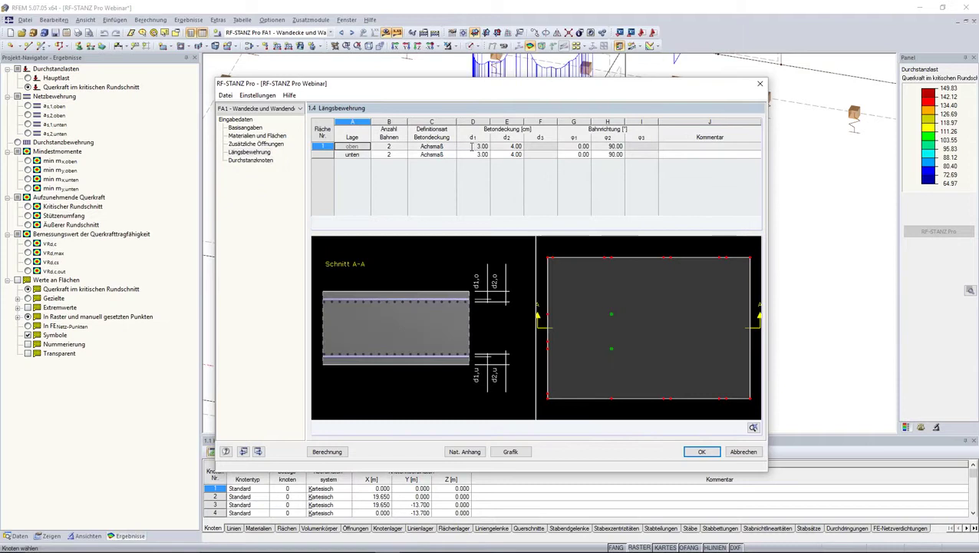
click(477, 146)
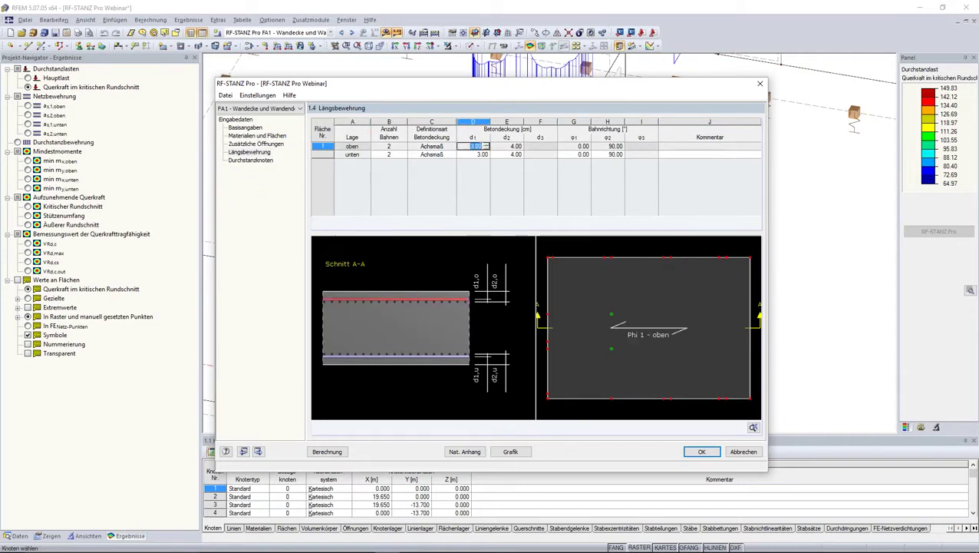
click(487, 148)
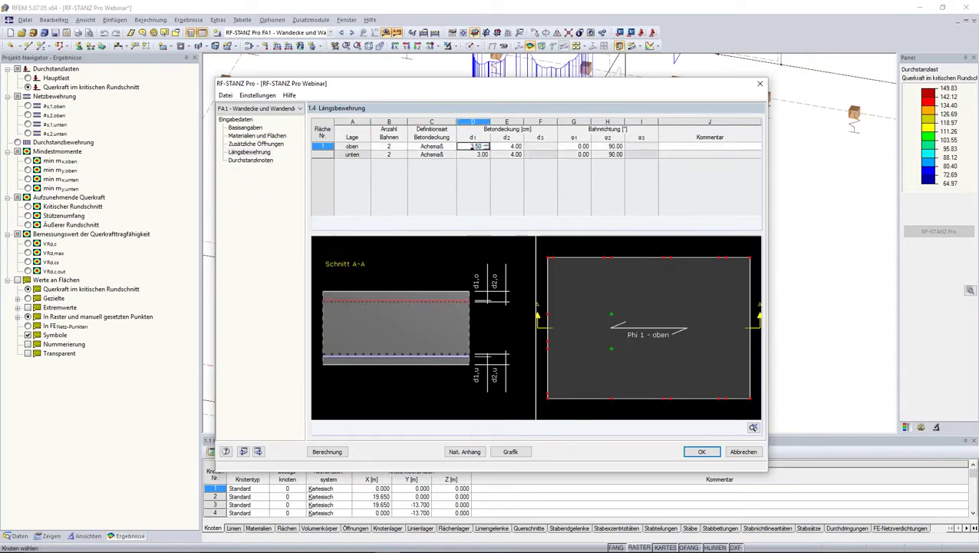
double_click(476, 146)
text(3.1)
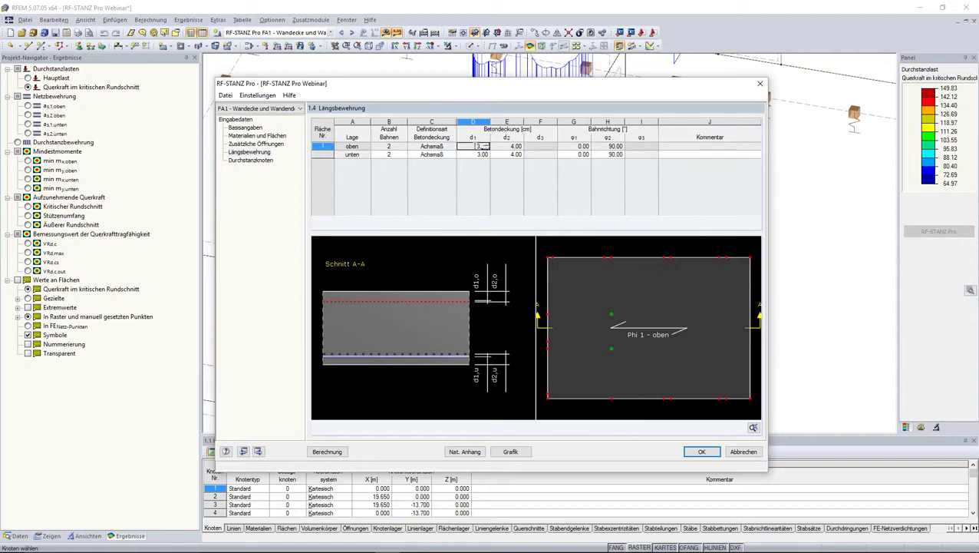
click(502, 144)
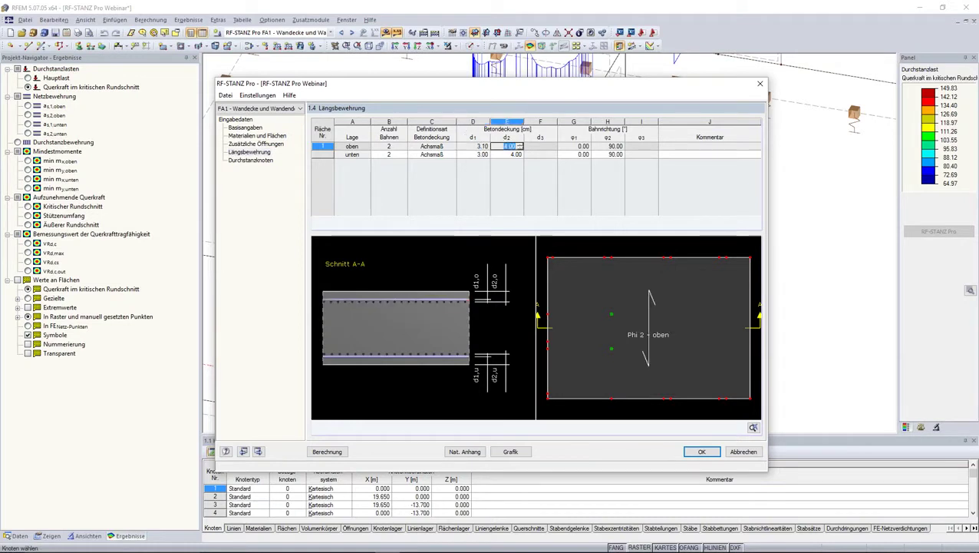
text(4.3)
key(Return)
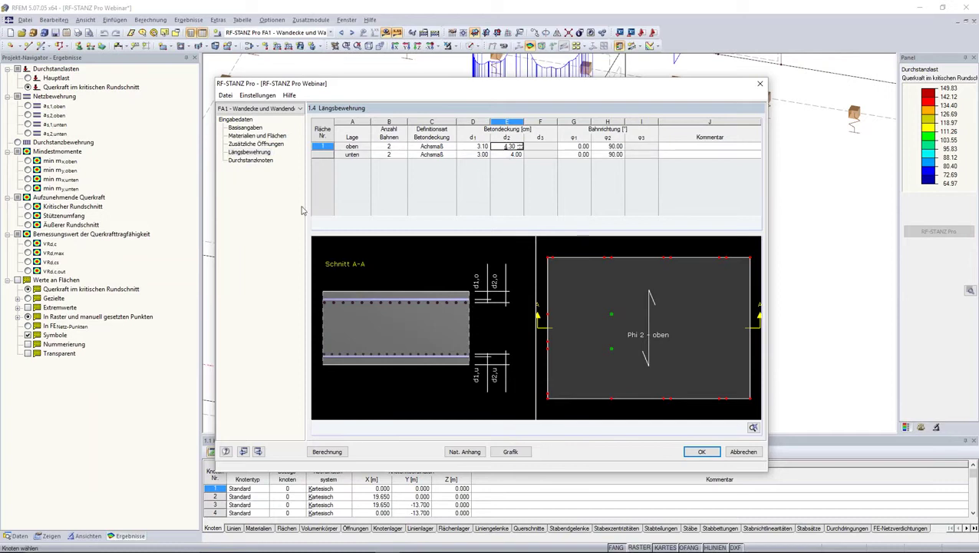
click(264, 161)
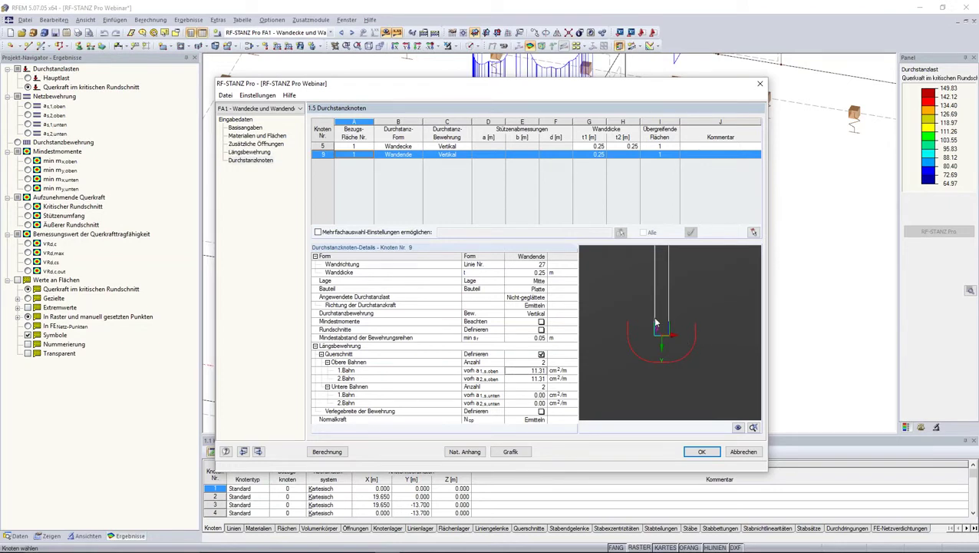
Recalculate and inspect node 9's checks: punching ratio 1.24, strut checks 0.89 and 1.00.
drag(657, 325, 631, 343)
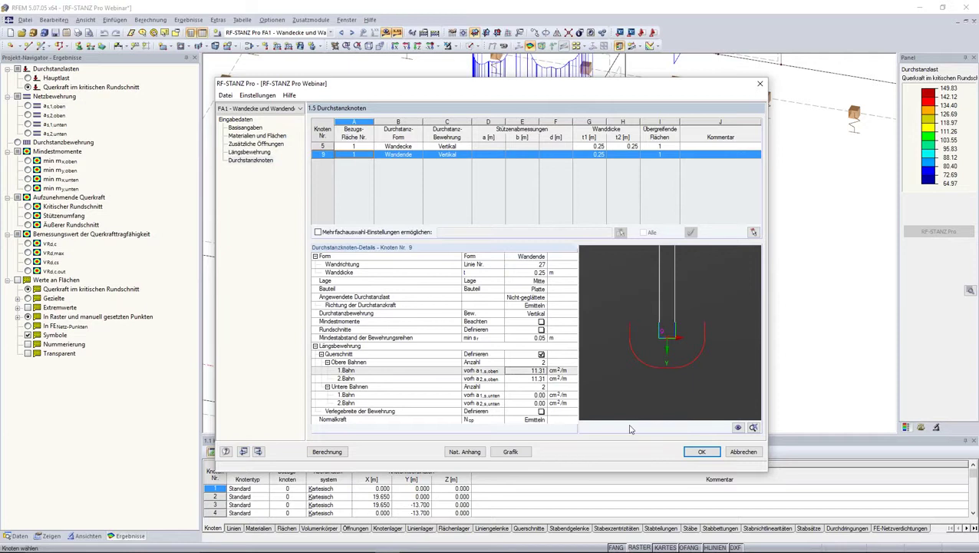
click(331, 455)
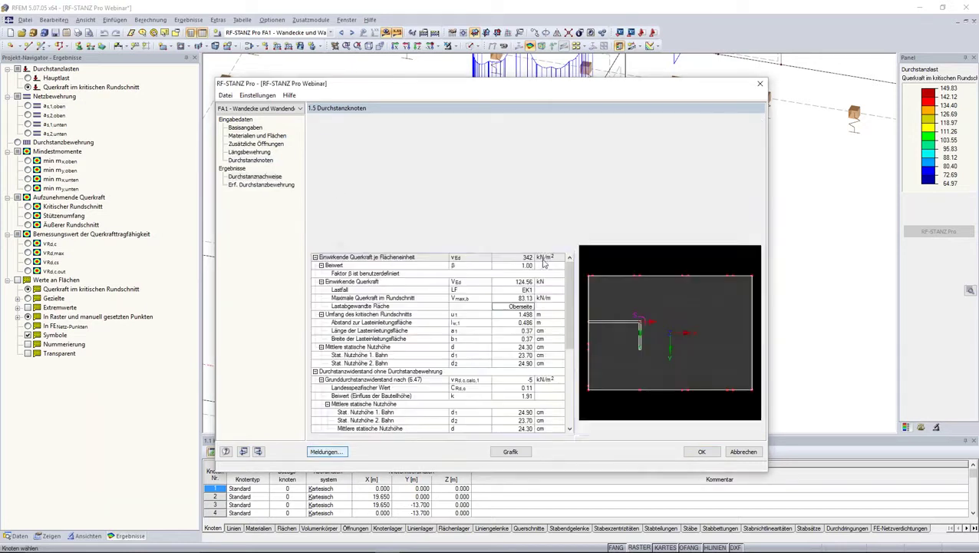
click(596, 154)
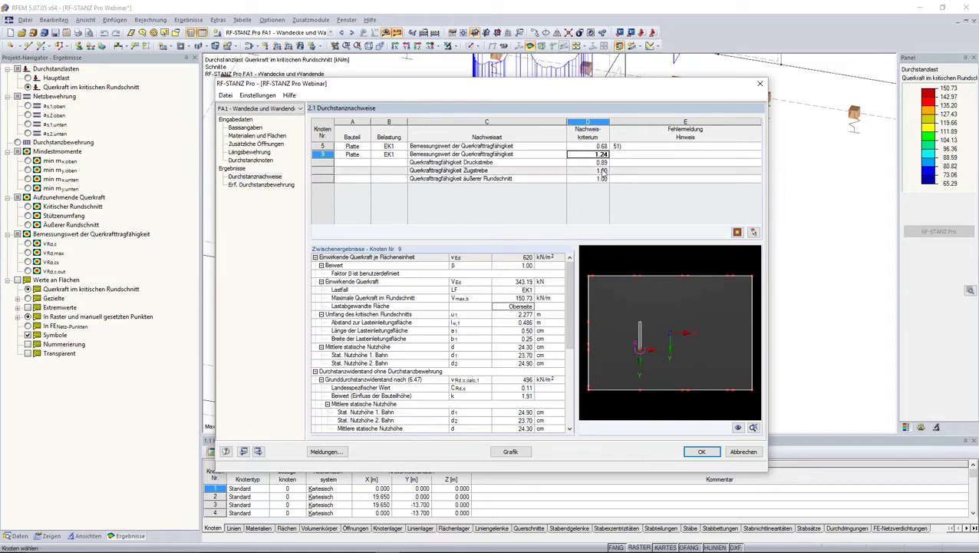
click(602, 171)
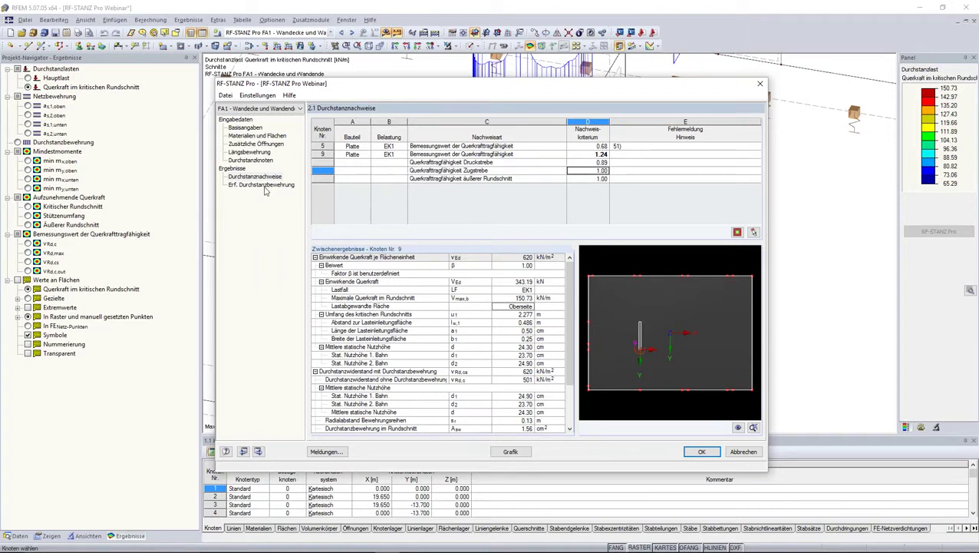
click(260, 186)
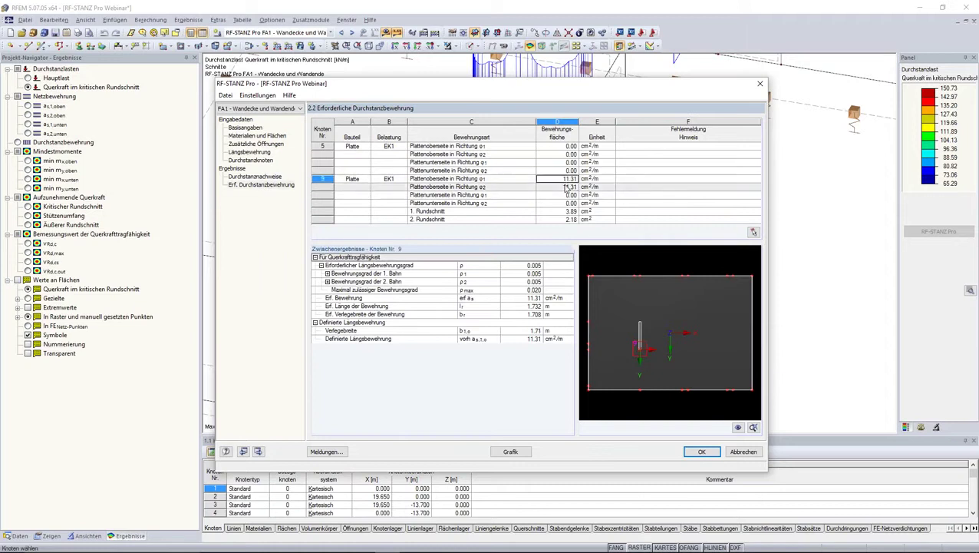
Review node 9's 11.31 cm²/m top steel and 3.89 / 2.18 cm² on perimeters 1 and 2.
click(567, 178)
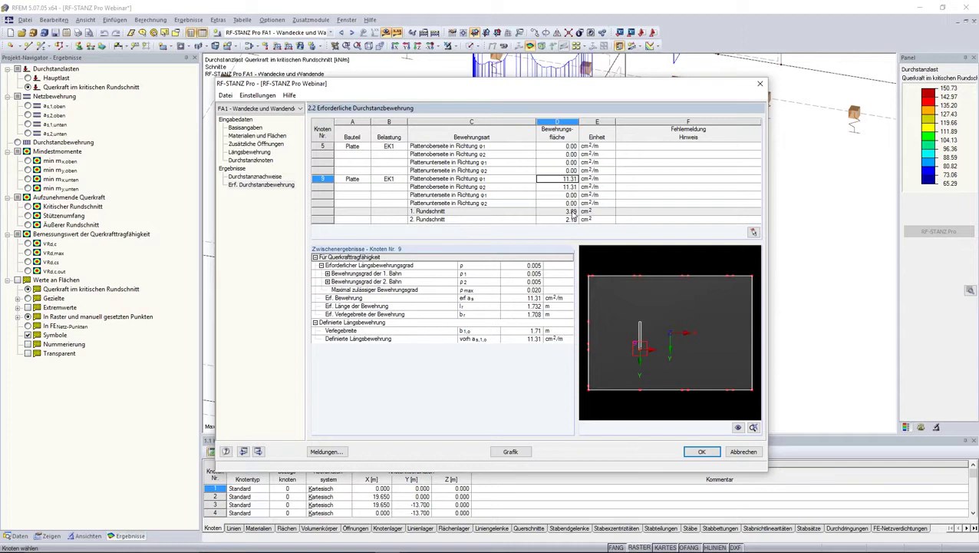
click(572, 212)
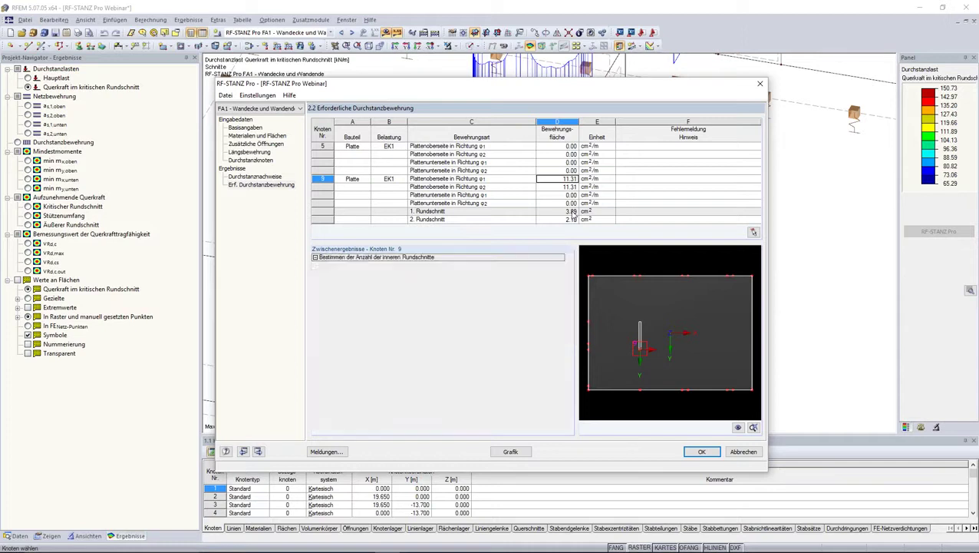
scroll(657, 355, up, 2)
scroll(654, 358, up, 1)
scroll(651, 361, up, 1)
scroll(647, 366, up, 1)
scroll(647, 366, up, 1)
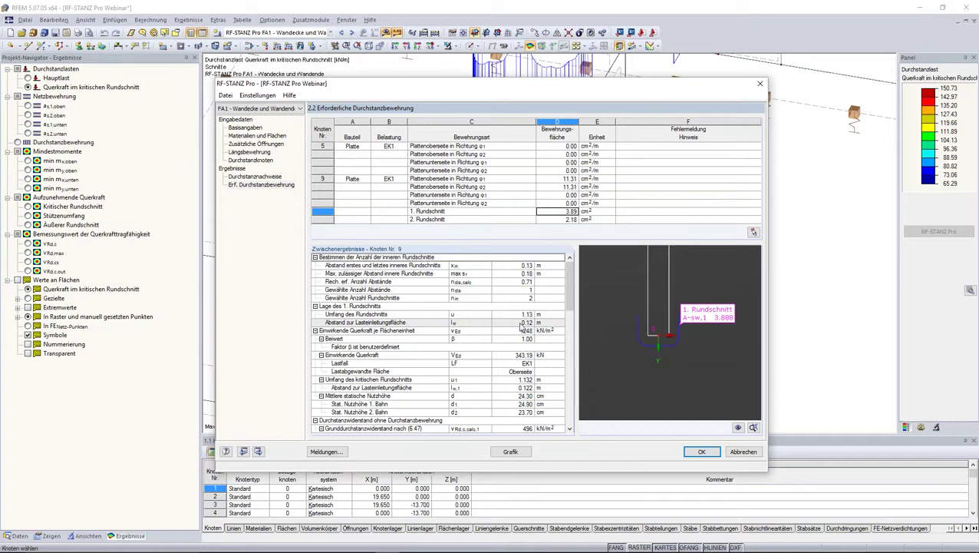
click(569, 220)
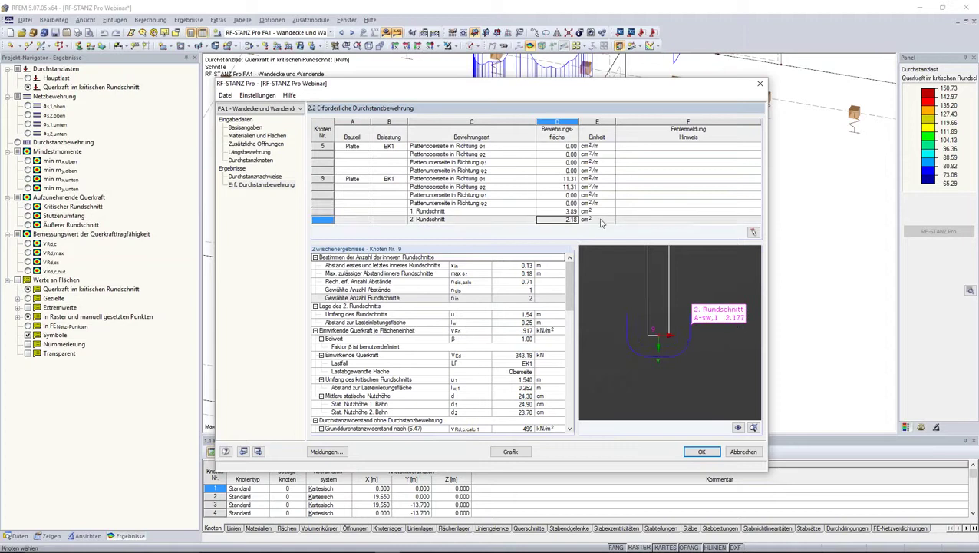
click(528, 323)
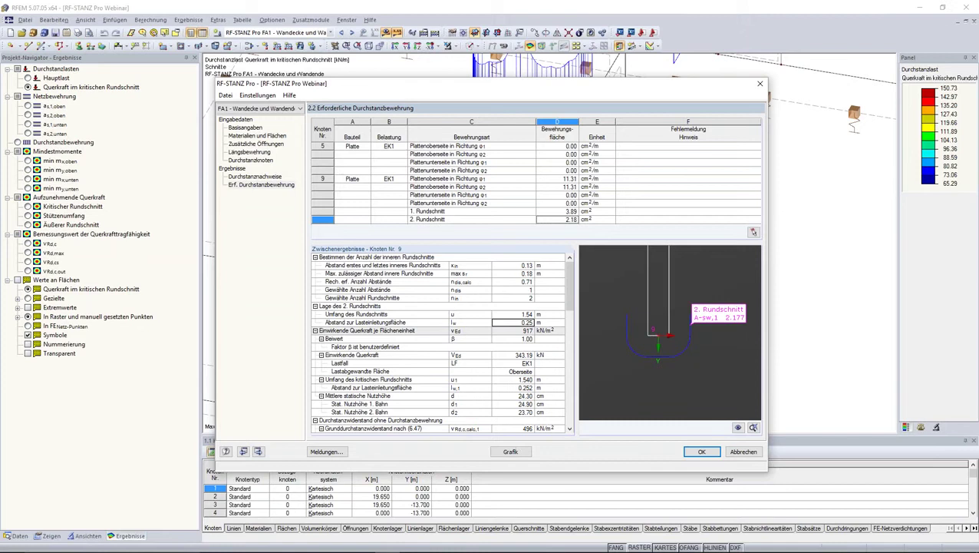
click(522, 451)
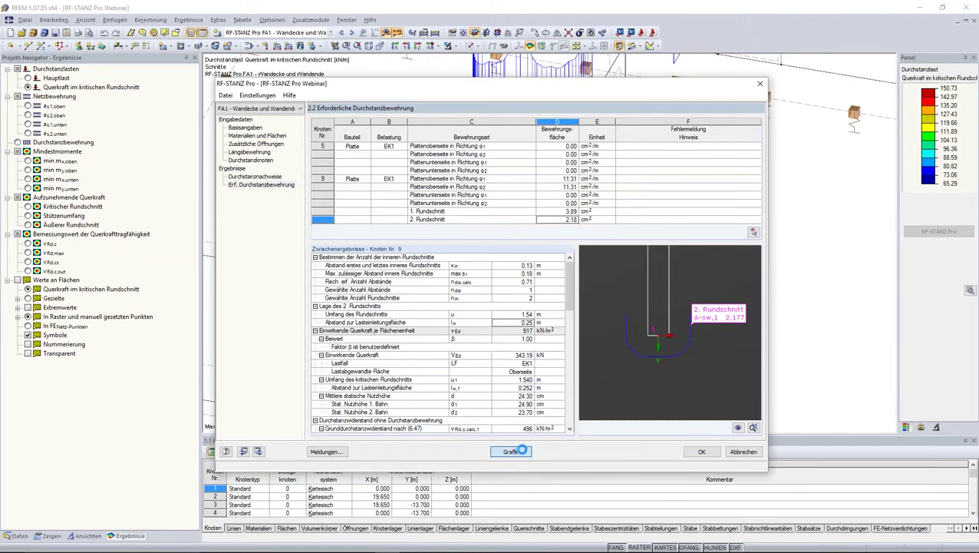
Display the main punching load (Hauptlast) at each node in the model graphic.
scroll(474, 275, down, 3)
scroll(474, 276, down, 2)
mouse_move(651, 220)
ctrl+middle_down()
mouse_move(444, 224)
mouse_move(569, 242)
mouse_move(599, 196)
ctrl+middle_up()
scroll(591, 207, up, 1)
scroll(537, 199, up, 1)
scroll(477, 184, up, 1)
scroll(474, 156, up, 1)
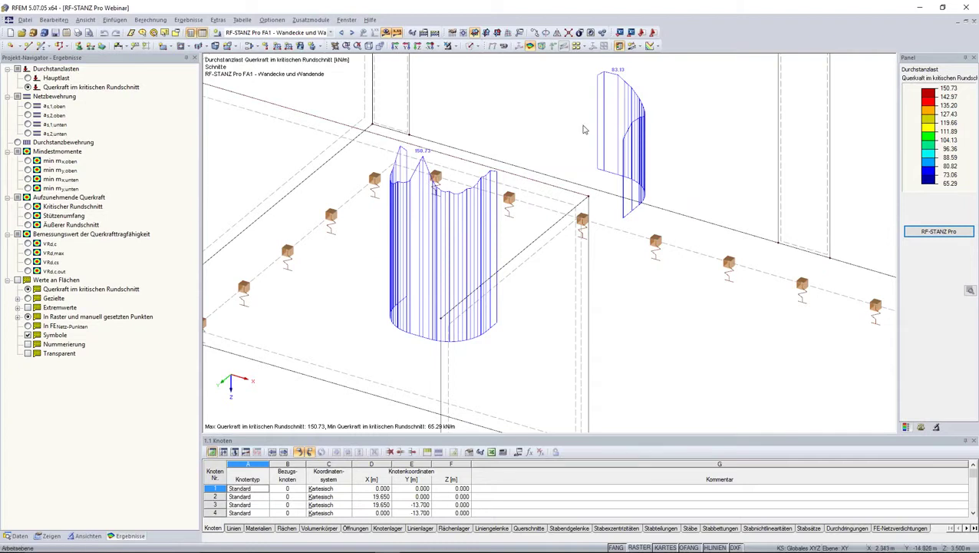
click(28, 77)
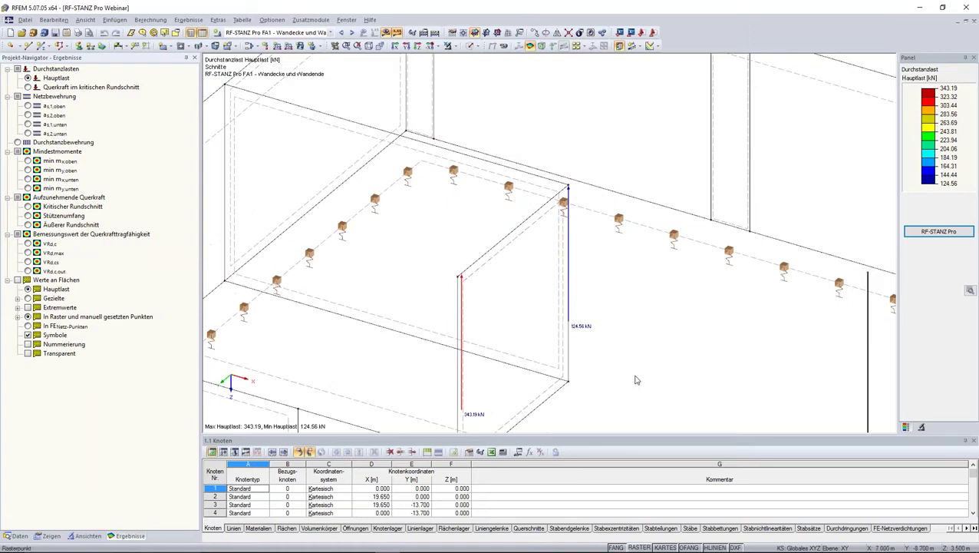
mouse_move(630, 373)
middle_down()
mouse_move(529, 350)
mouse_move(500, 395)
mouse_move(555, 341)
mouse_move(587, 360)
middle_up()
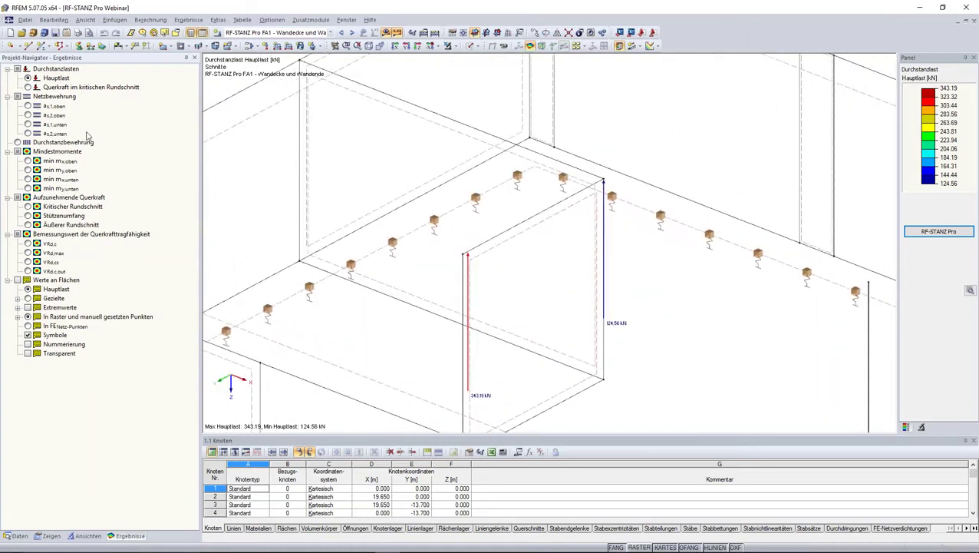
Show required top reinforcement a-s,1/a-s,2 and the punching reinforcement, viewed from above.
click(28, 106)
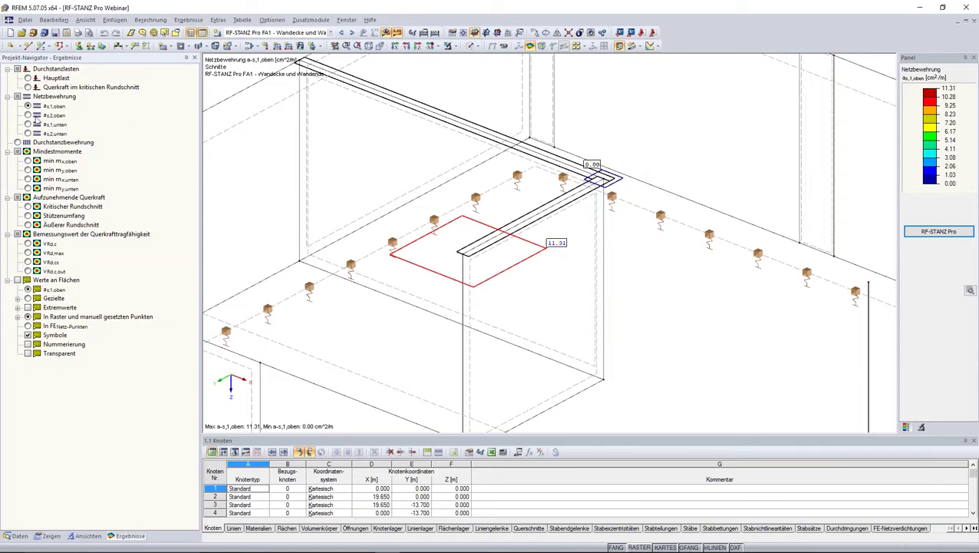
click(29, 116)
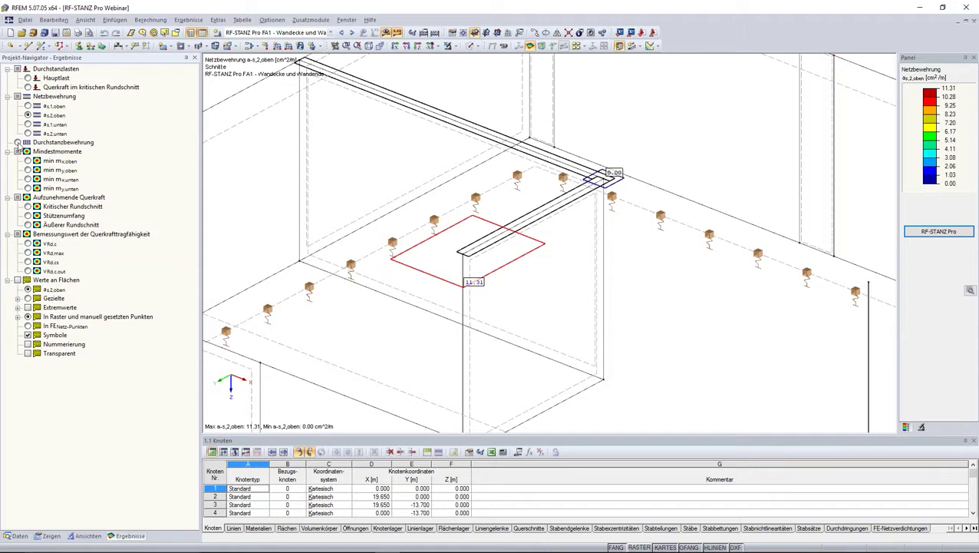
click(17, 142)
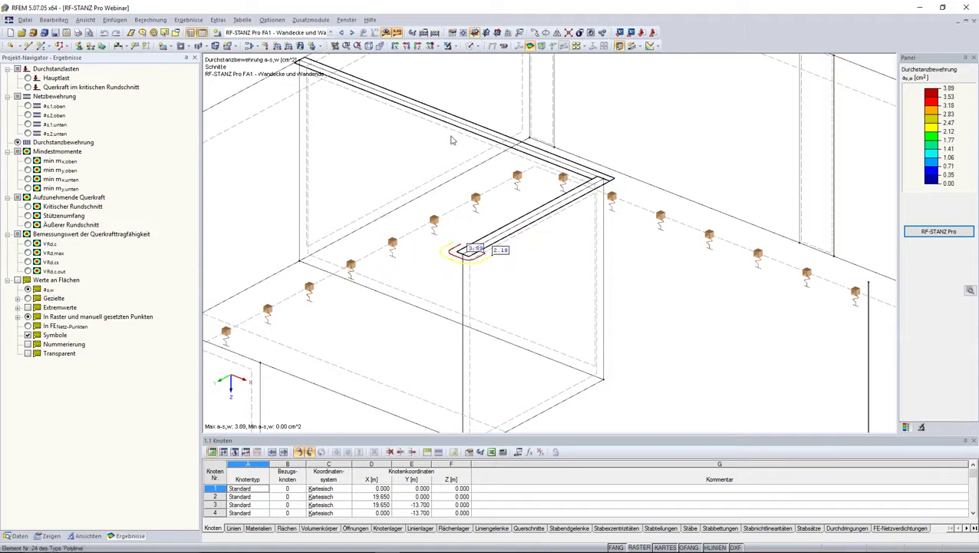
click(420, 47)
Frame node 9's wall end and display its critical-perimeter shear stress, peaking at 620.30 kN/m².
scroll(464, 303, up, 2)
scroll(458, 298, up, 2)
scroll(457, 298, up, 2)
scroll(455, 284, up, 2)
scroll(449, 262, up, 2)
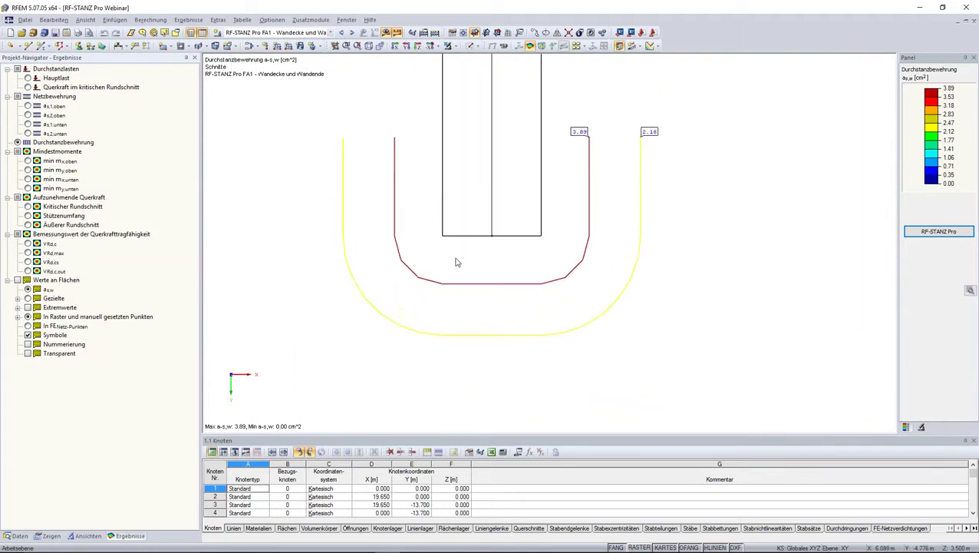
middle_drag(482, 251, 509, 250)
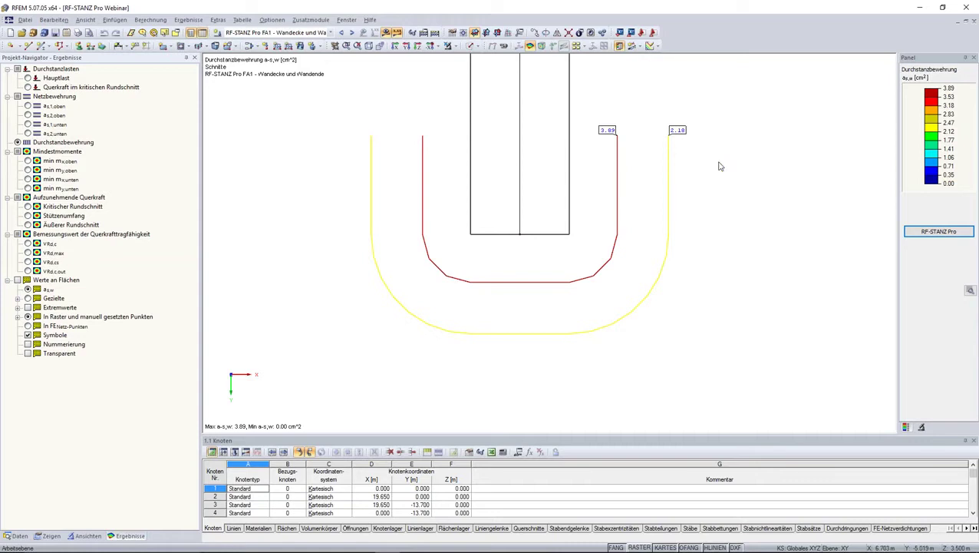
scroll(462, 259, down, 3)
scroll(463, 258, down, 3)
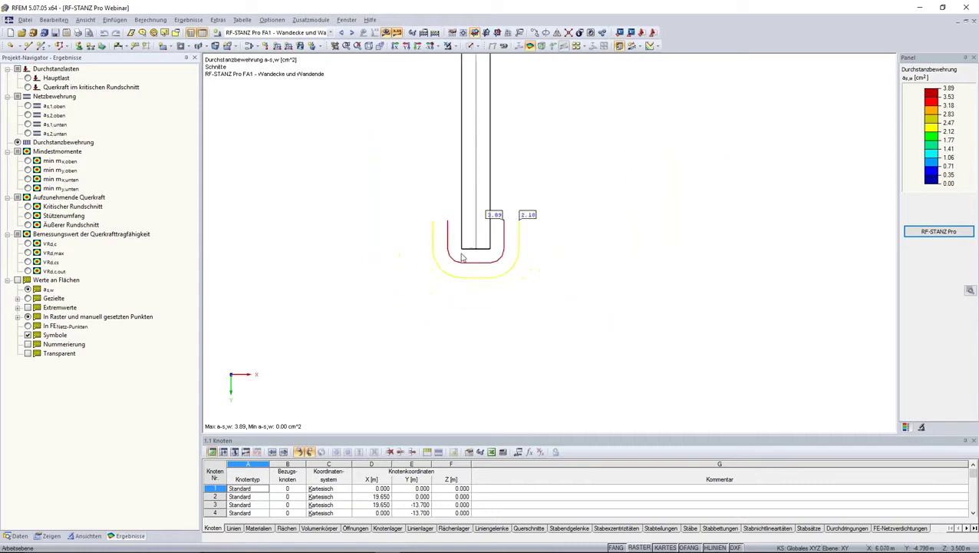
middle_drag(545, 261, 595, 206)
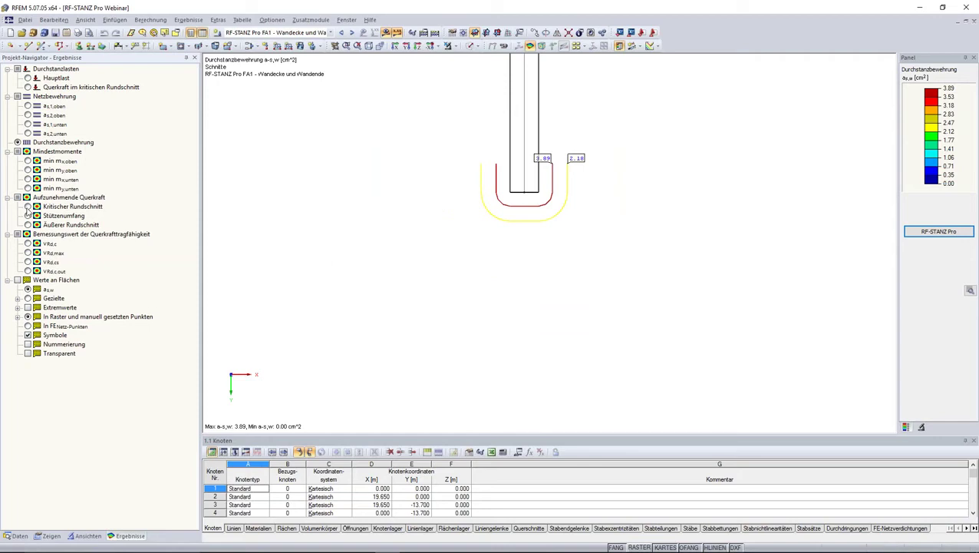
click(28, 207)
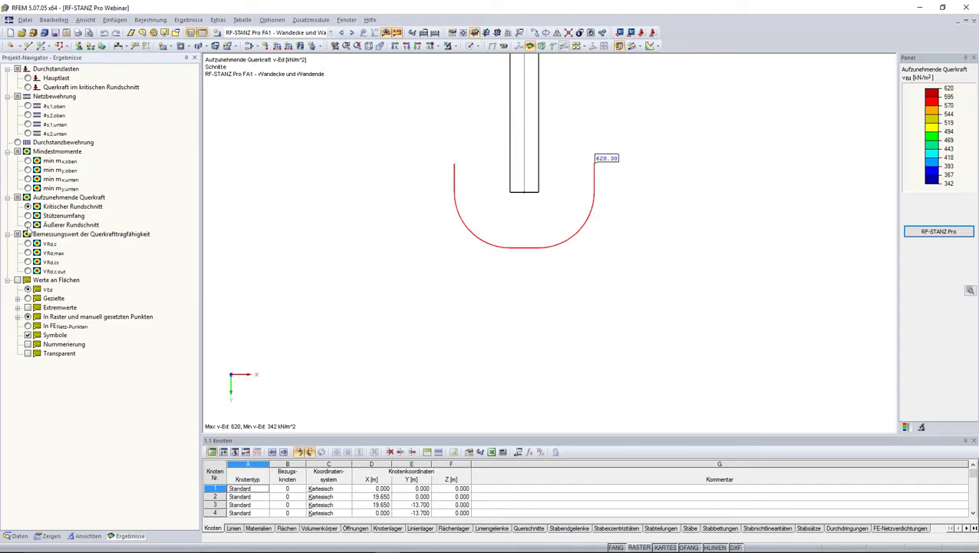
Compare the perimeter shear results and settle on the design shear resistance vRd,c.
click(28, 224)
click(27, 226)
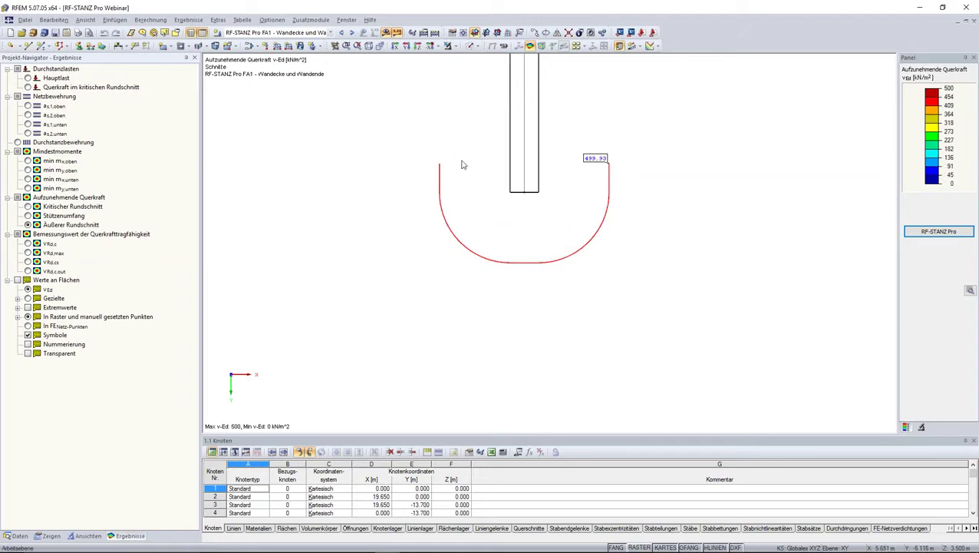
click(28, 207)
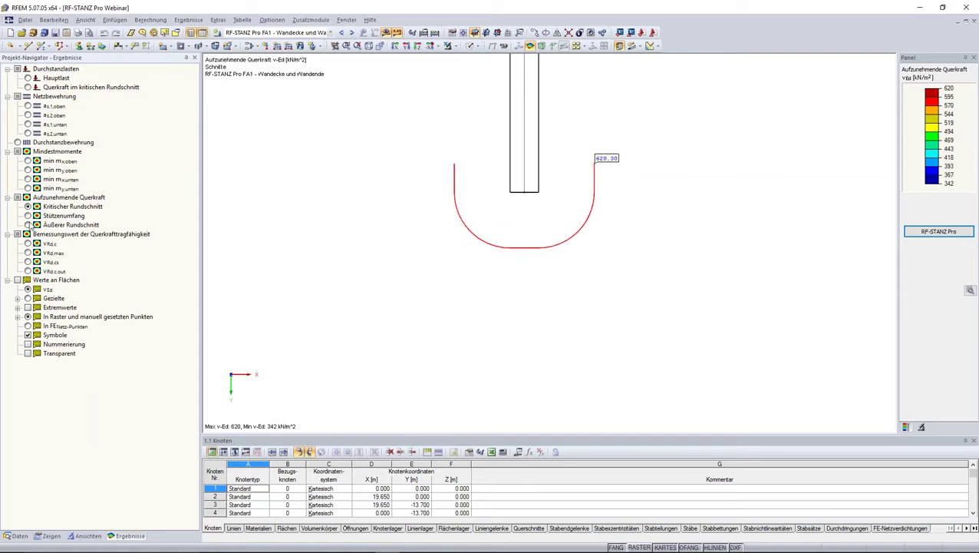
click(27, 224)
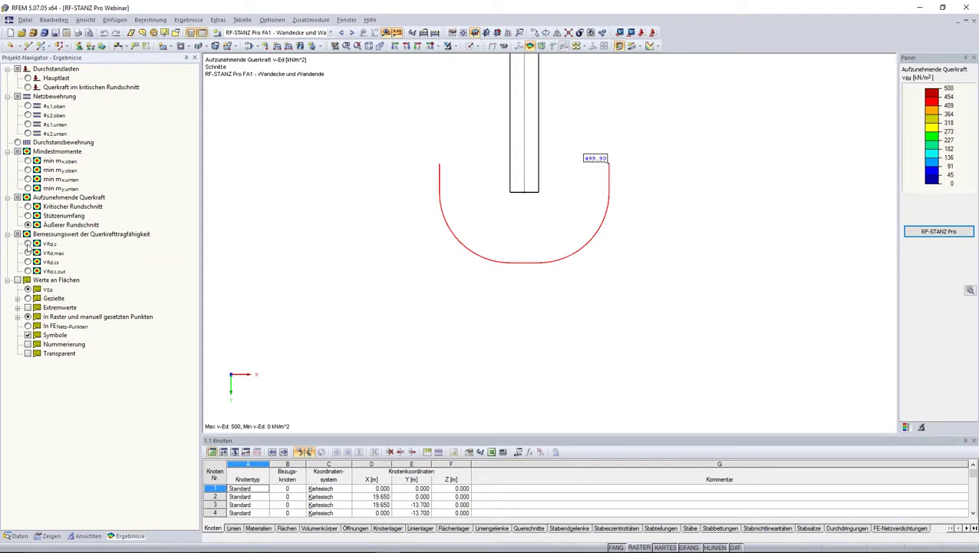
click(28, 243)
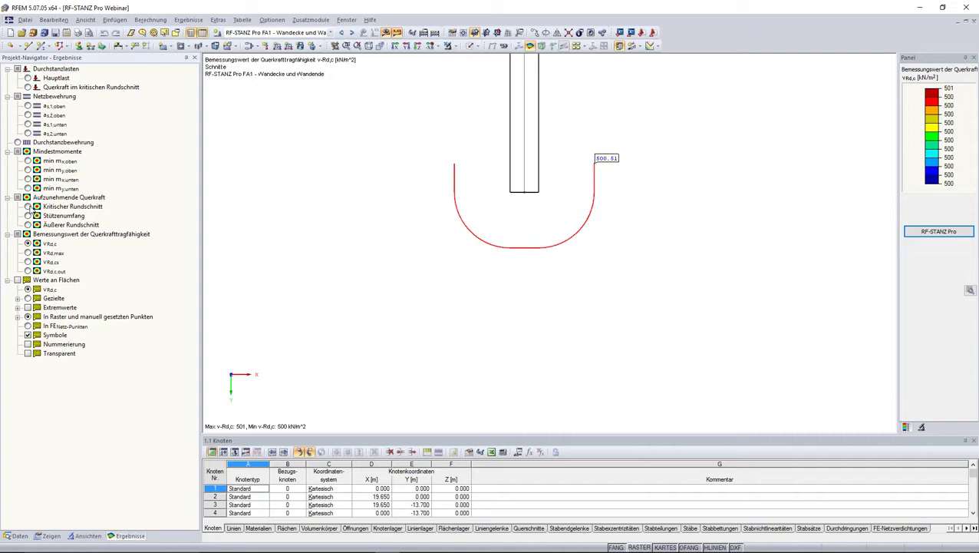
click(28, 206)
click(27, 243)
Zoom out and pan to show both the wall corner (500.15) and wall end (500.51) perimeters.
scroll(599, 178, down, 1)
scroll(603, 180, down, 1)
scroll(686, 179, down, 1)
scroll(683, 223, down, 1)
scroll(680, 224, down, 1)
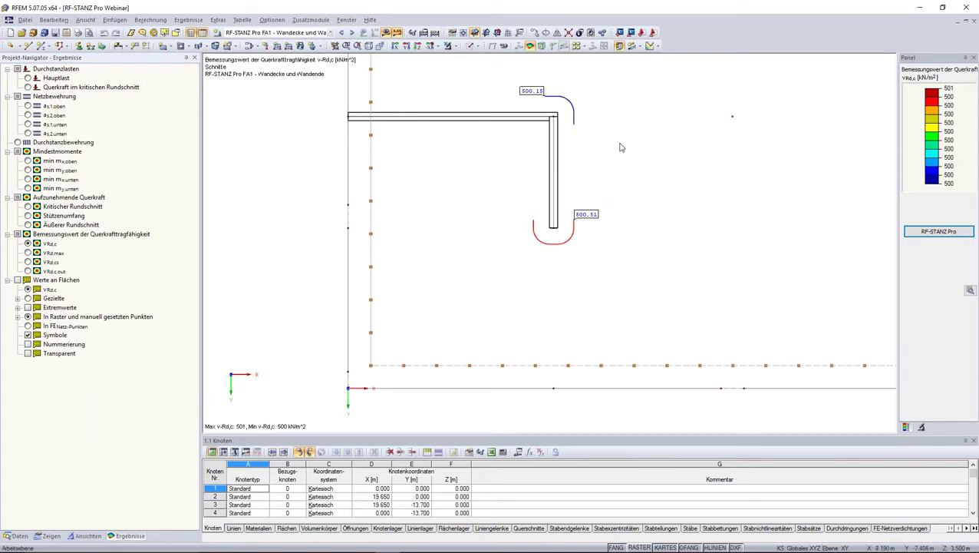
scroll(589, 194, up, 1)
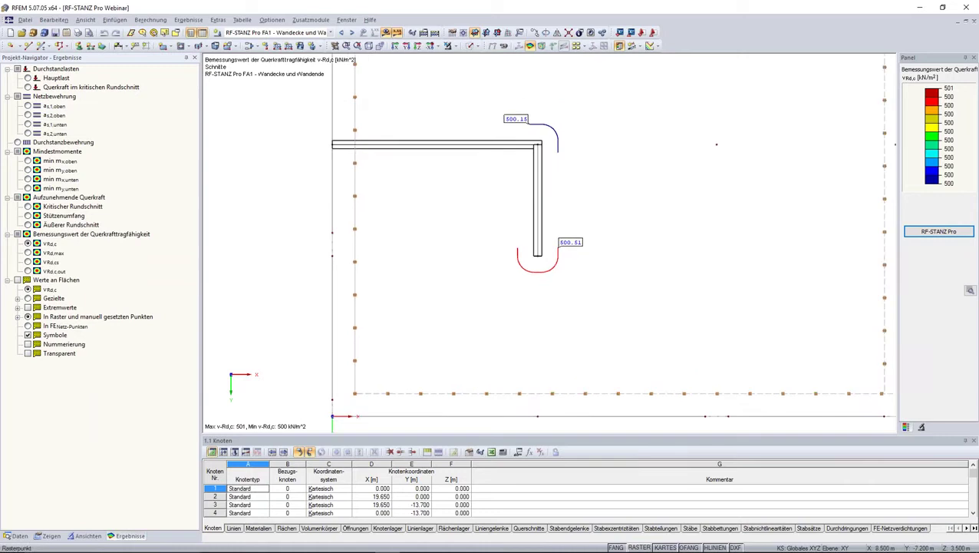
scroll(585, 198, up, 1)
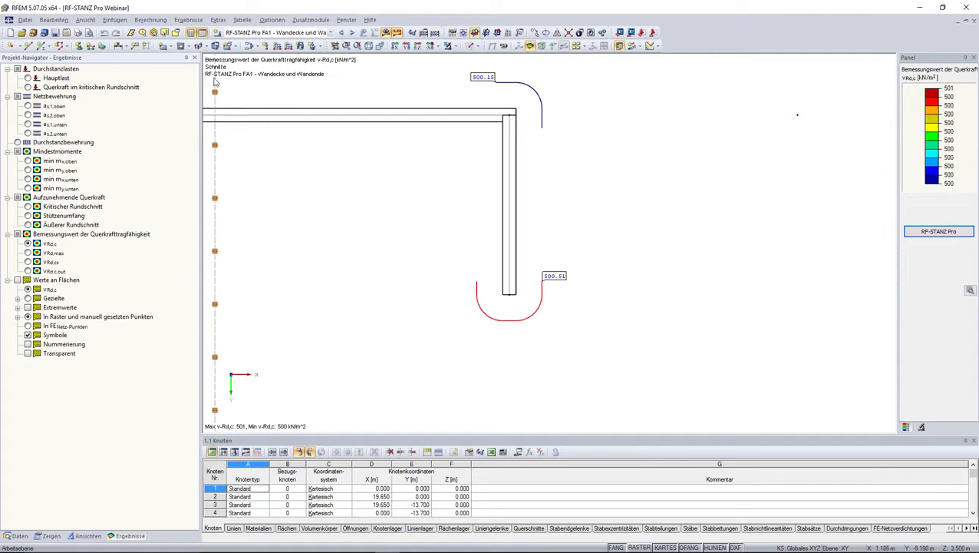
middle_drag(487, 74, 502, 94)
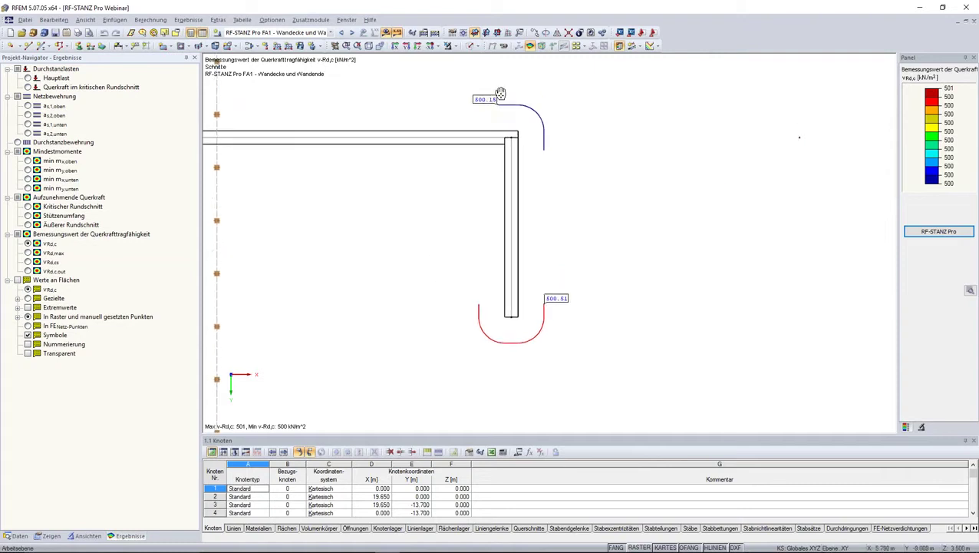
click(78, 32)
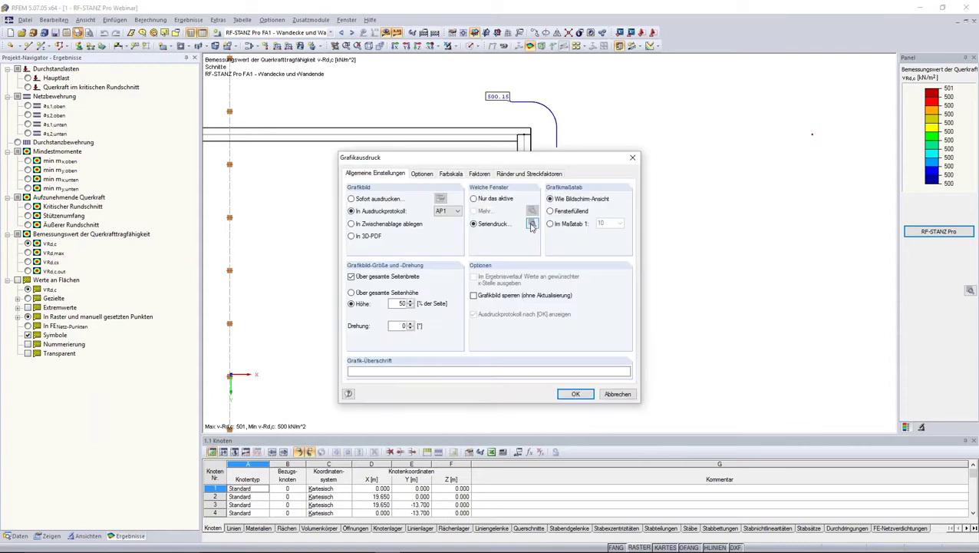
click(532, 223)
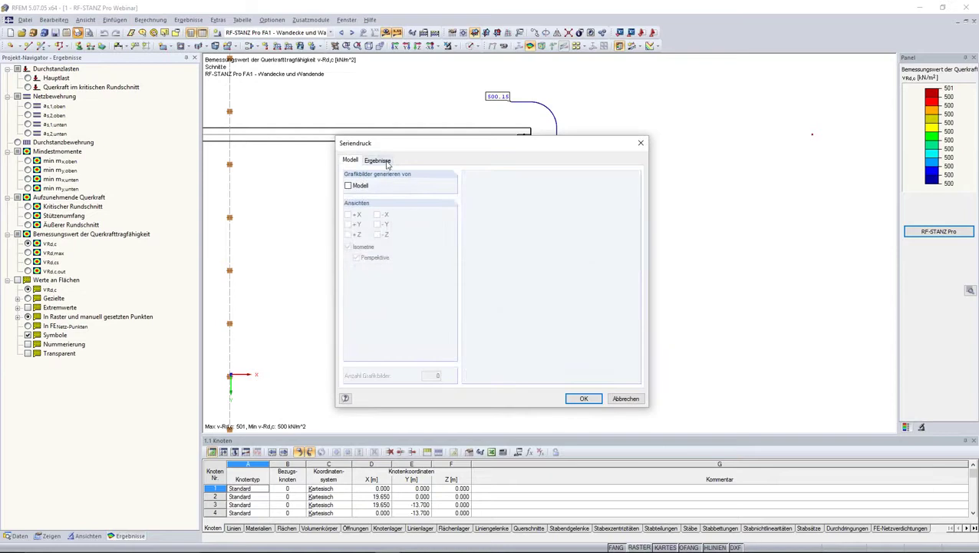
click(377, 160)
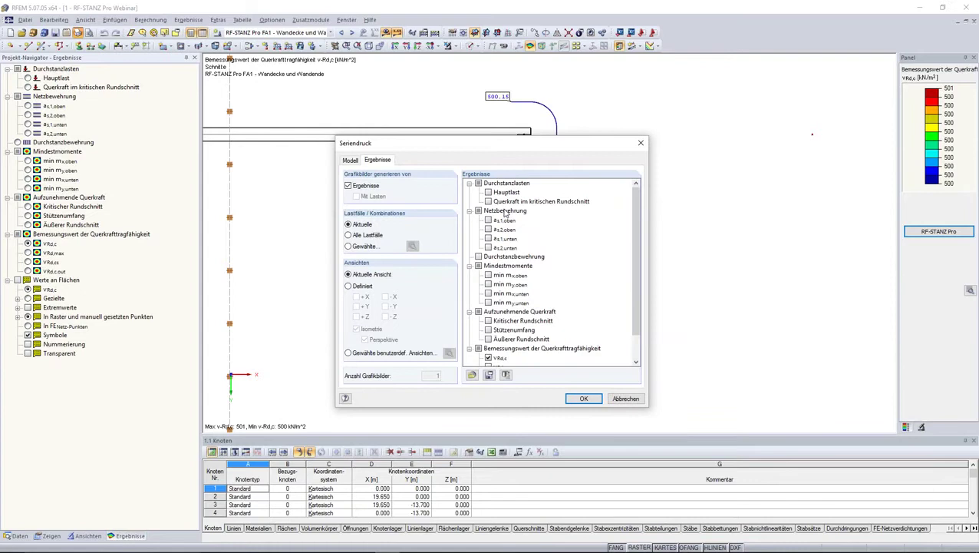
scroll(501, 228, down, 1)
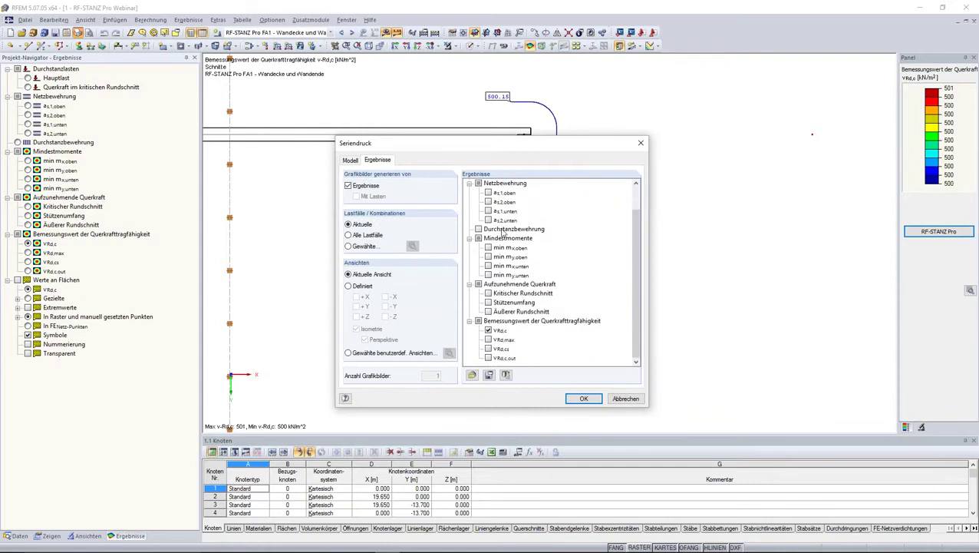
click(488, 349)
click(488, 358)
click(488, 339)
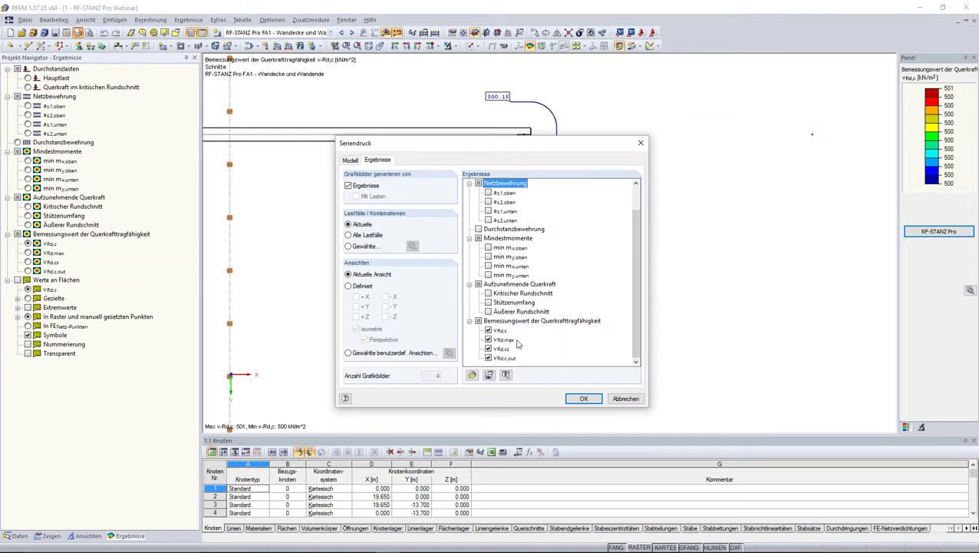
click(489, 294)
click(489, 312)
scroll(534, 298, up, 1)
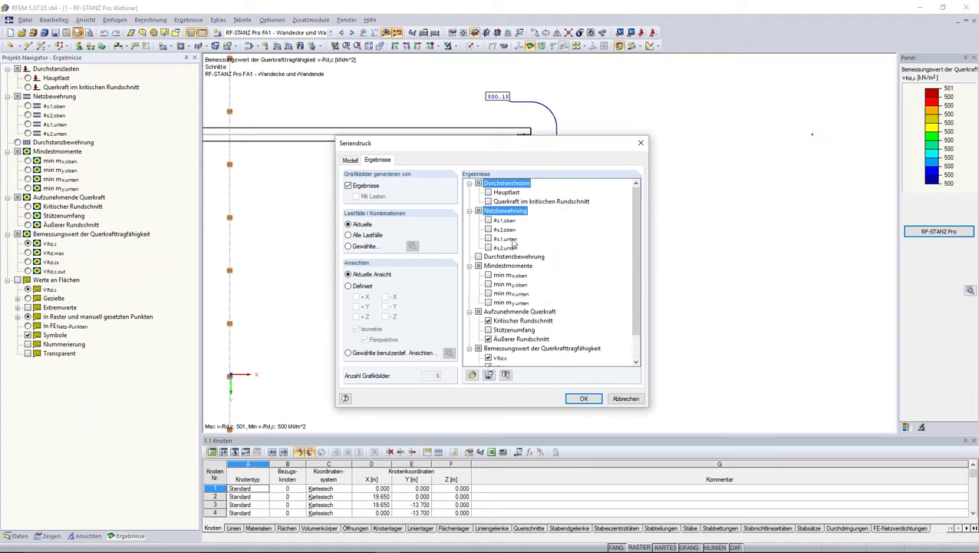
click(489, 201)
click(624, 400)
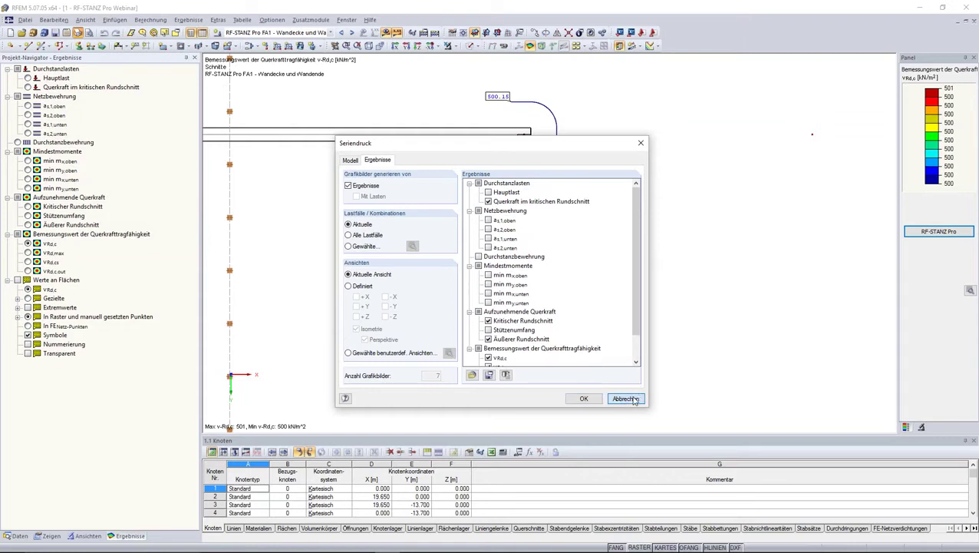
click(634, 399)
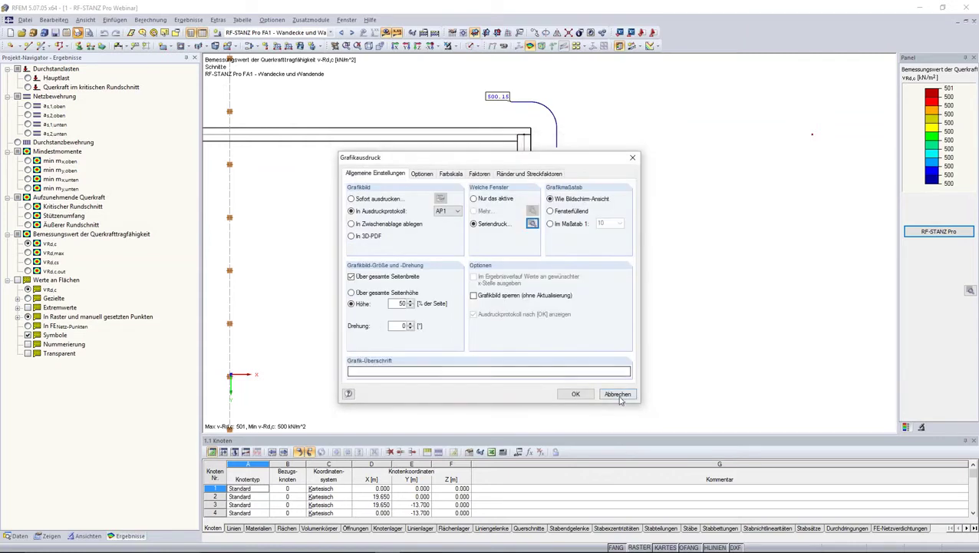
click(619, 394)
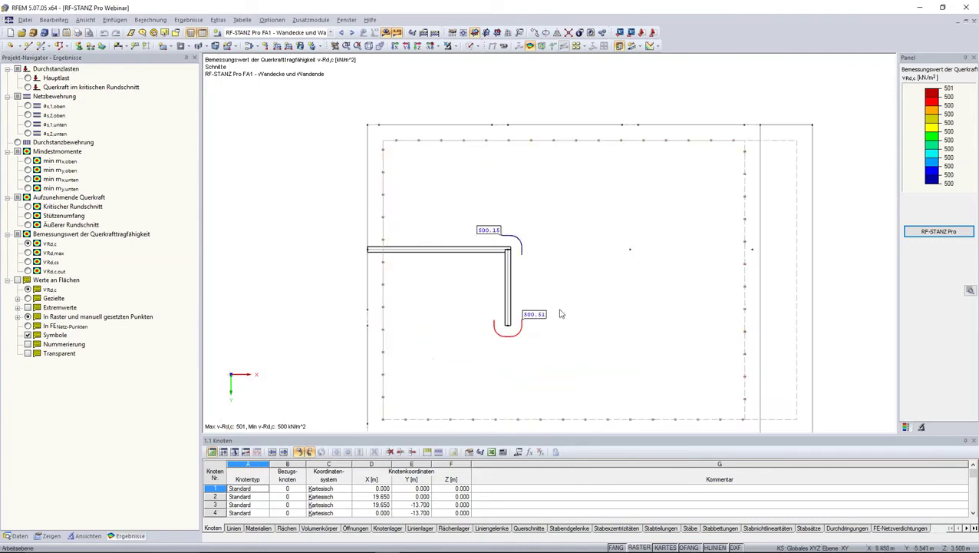
Orbit the model into a bird's-eye 3D view and bring up RF-STANZ Pro's file options.
mouse_move(645, 368)
ctrl+middle_down()
mouse_move(534, 260)
mouse_move(524, 114)
ctrl+middle_up()
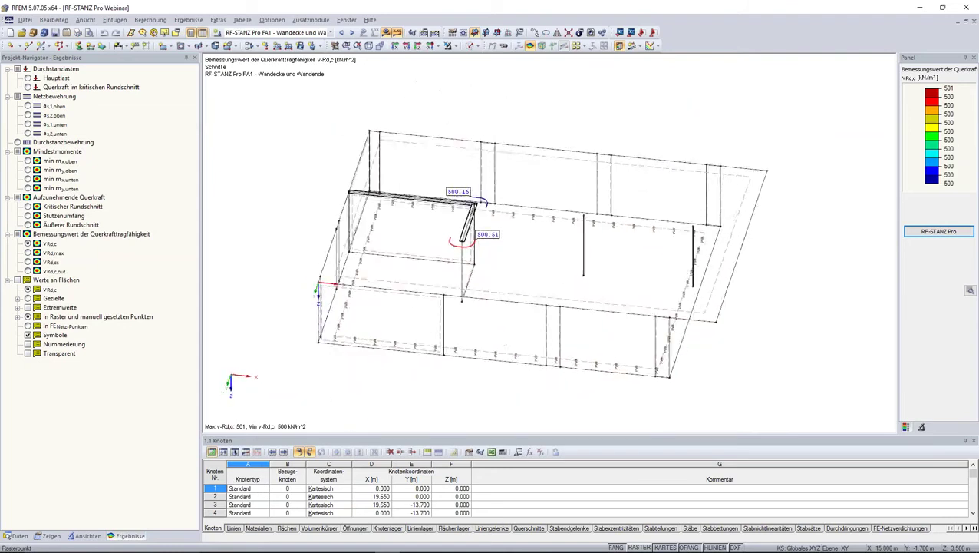
mouse_move(611, 247)
ctrl+middle_down()
mouse_move(588, 258)
mouse_move(551, 245)
mouse_move(605, 216)
ctrl+middle_up()
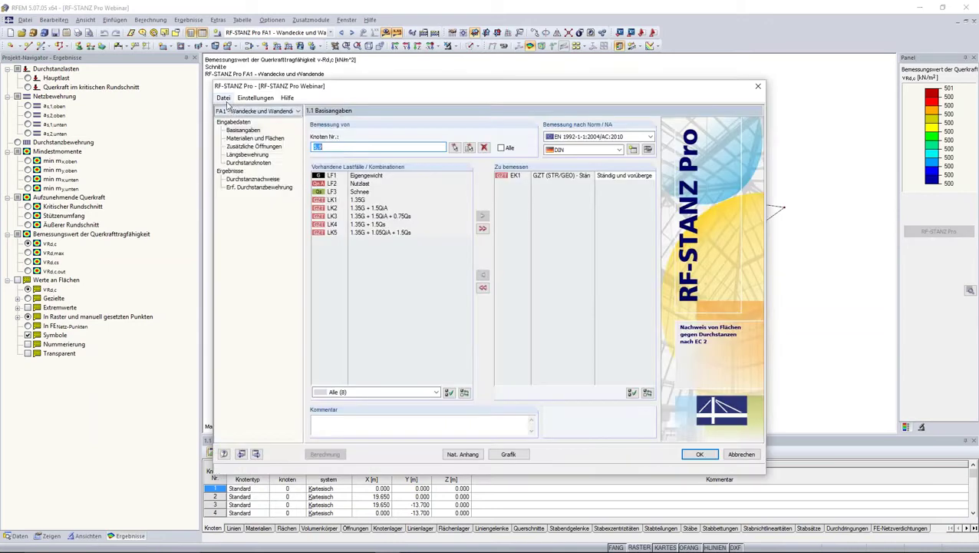
click(223, 98)
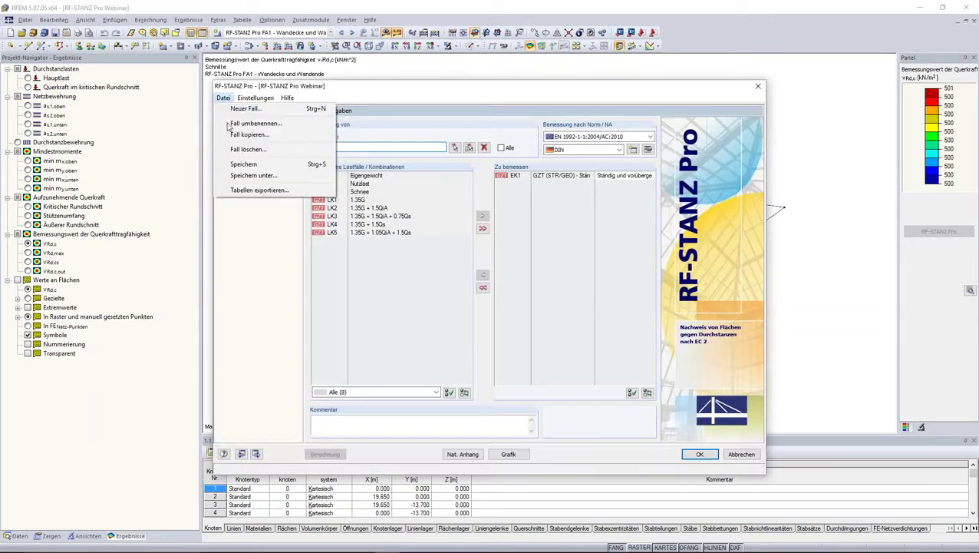
Create new design case FA3 named 'Stützenkopfverstärkung'.
click(242, 109)
click(457, 277)
text(Stützenkopfverstärkung)
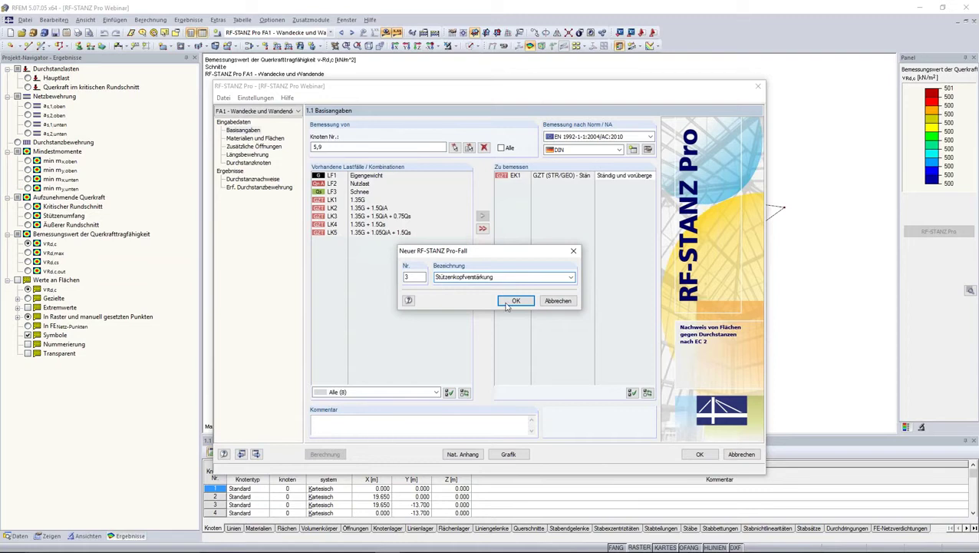
click(501, 299)
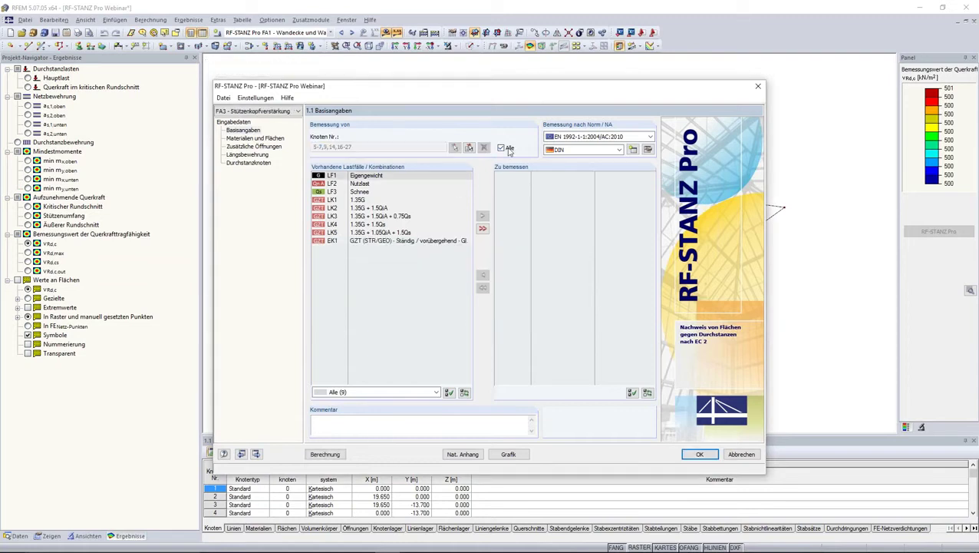
Assign node 6 to case FA3 and set combination EK1 to be designed.
click(485, 147)
click(454, 147)
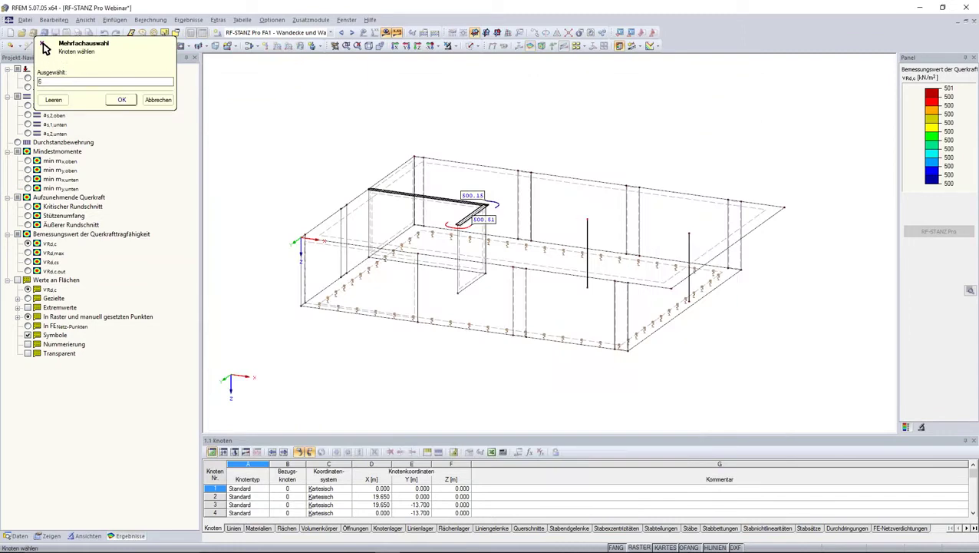
click(120, 100)
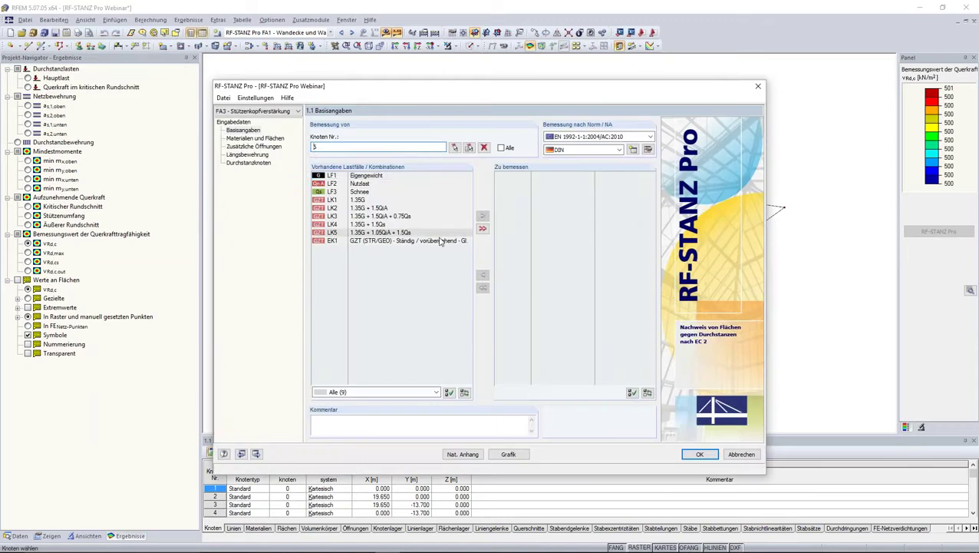
double_click(429, 241)
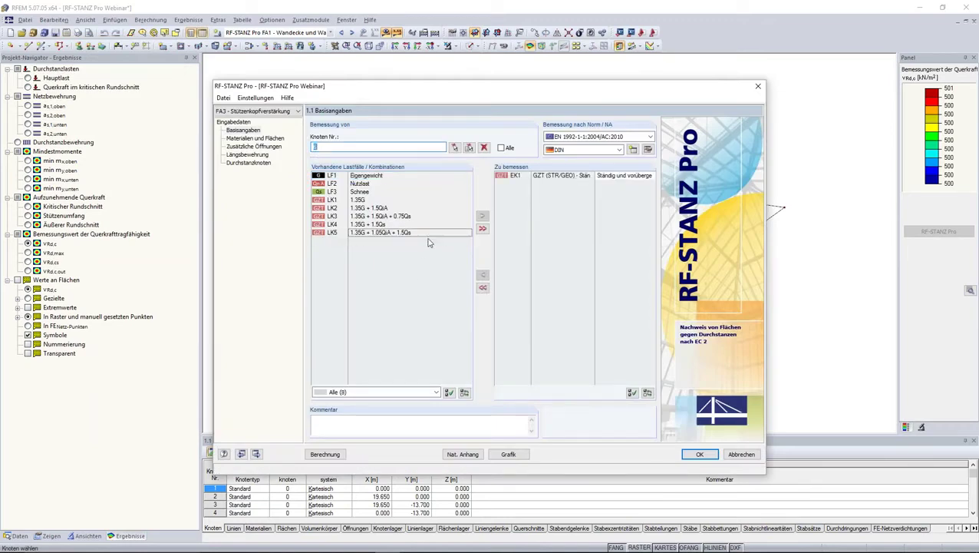
click(572, 234)
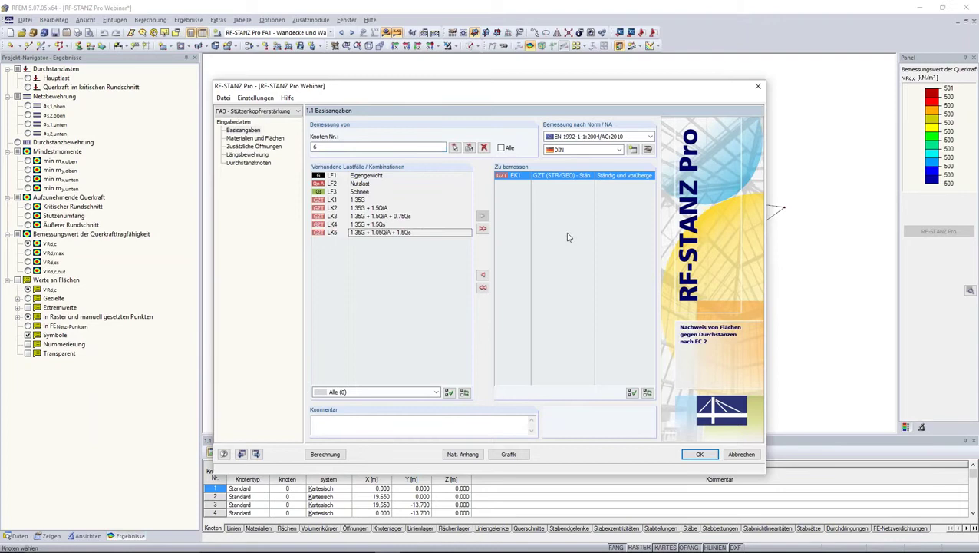
click(248, 163)
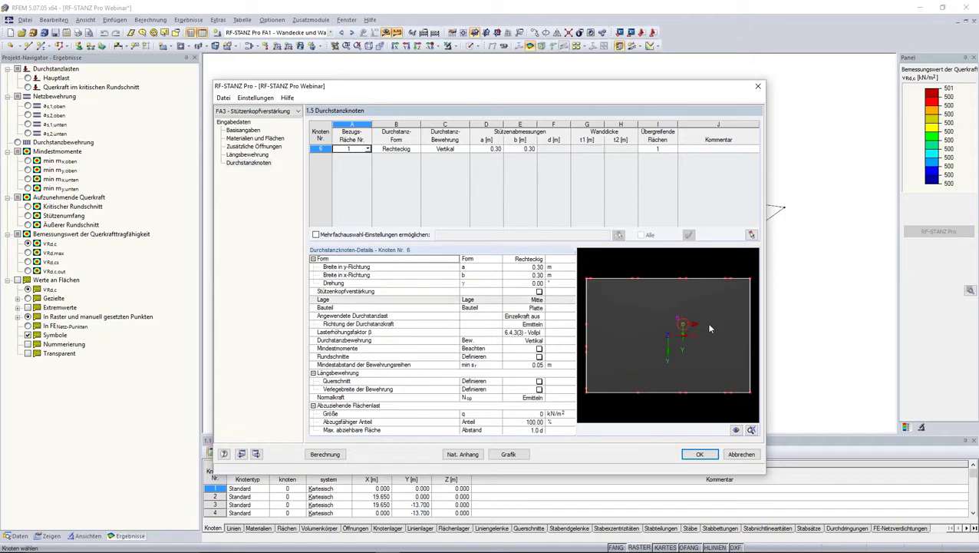
Calculate case FA3, giving node 6 a vRd,c check ratio of 1.00.
scroll(685, 328, up, 1)
scroll(667, 333, up, 2)
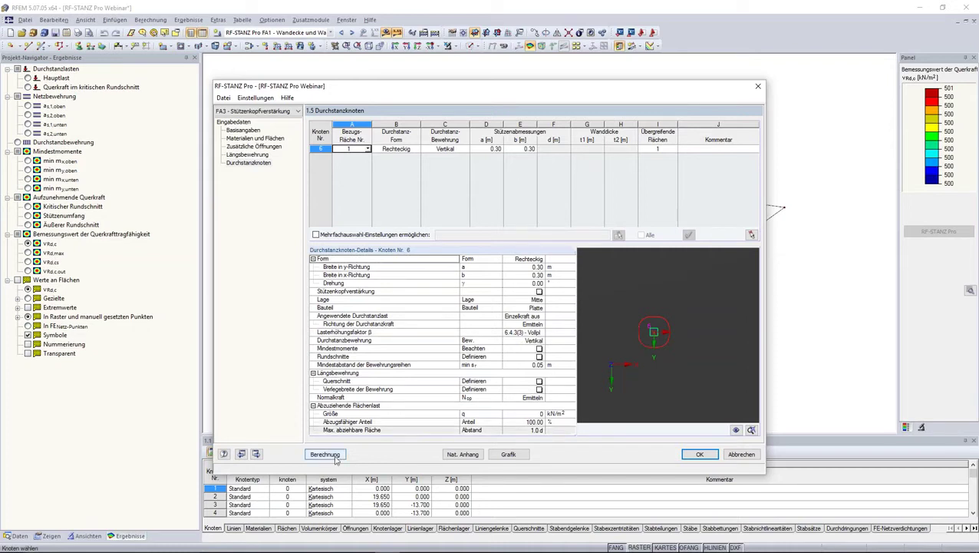
click(335, 457)
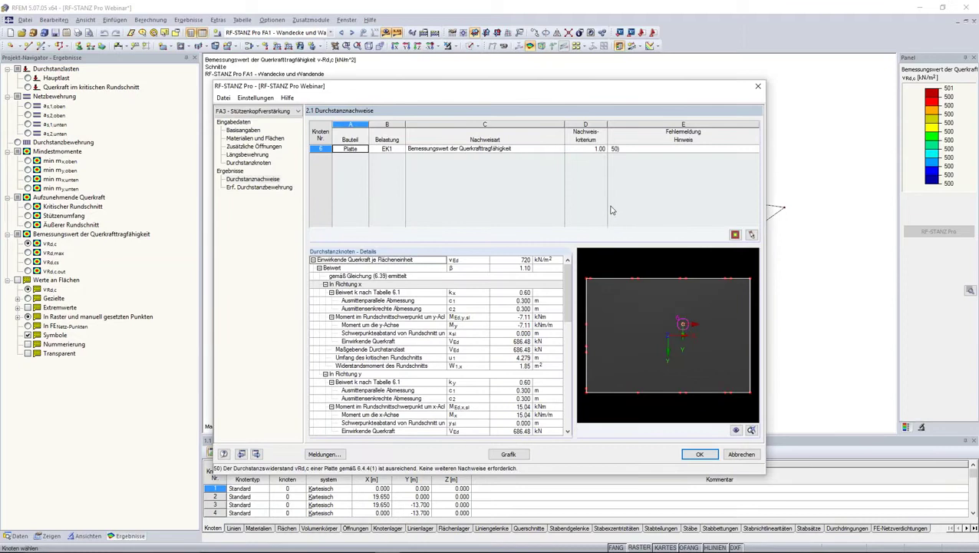
Review node 6's 1.00 check details and its required punching reinforcement of 25.96 cm²/m.
click(600, 150)
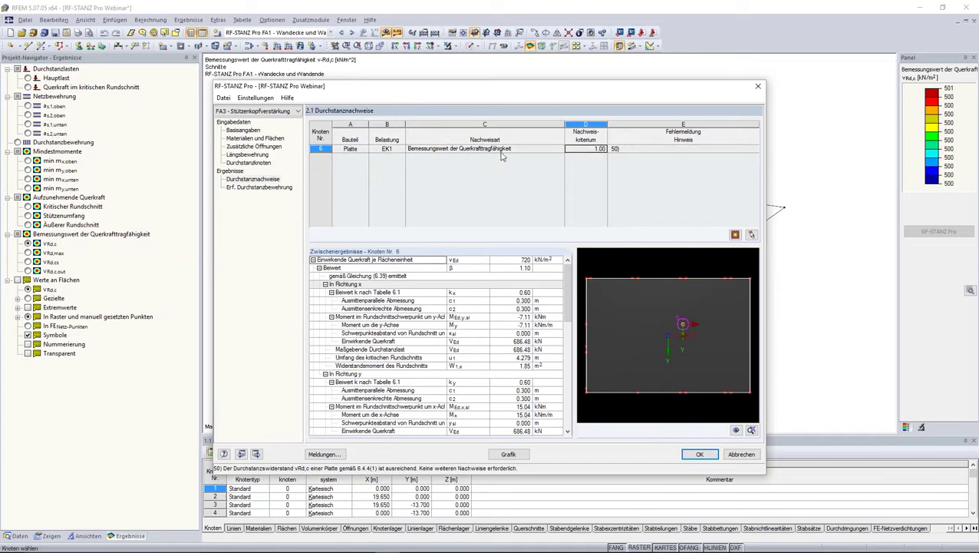
click(274, 187)
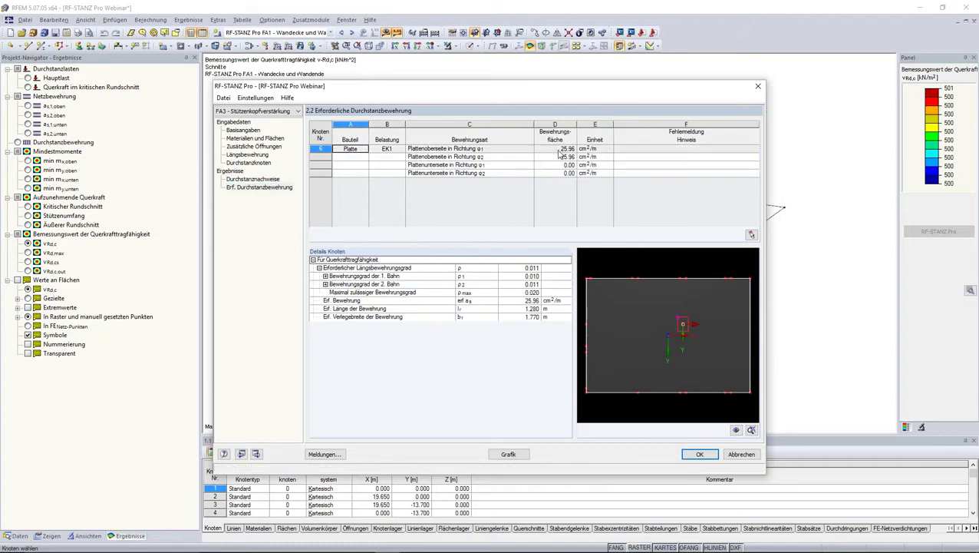
click(560, 155)
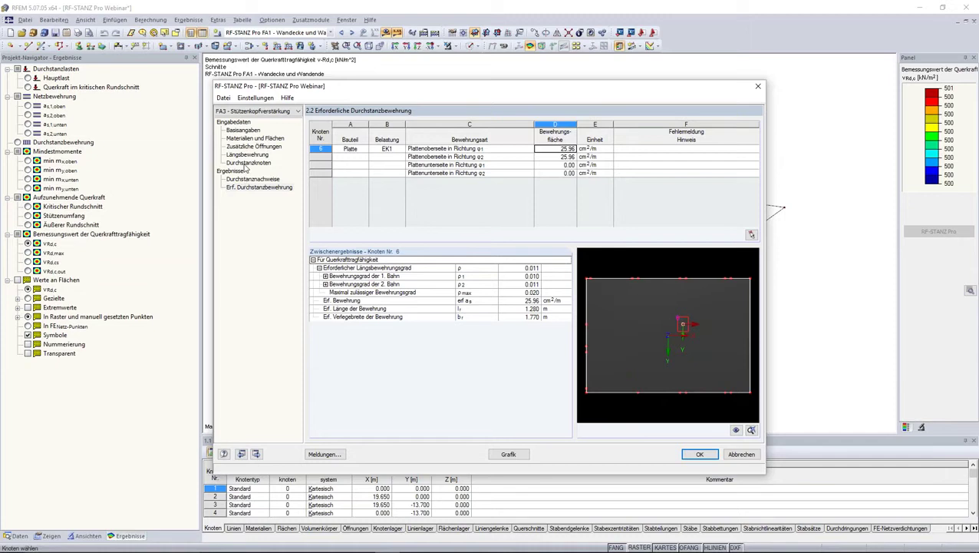
click(247, 163)
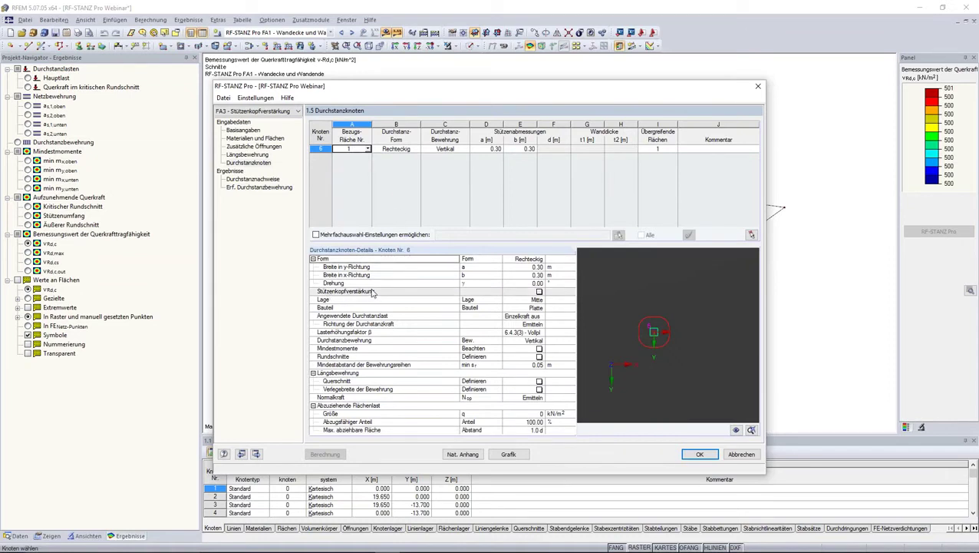
Enable stepped column-head strengthening at node 6: 0.30 m offsets in x and y, 0.30 m high.
click(539, 292)
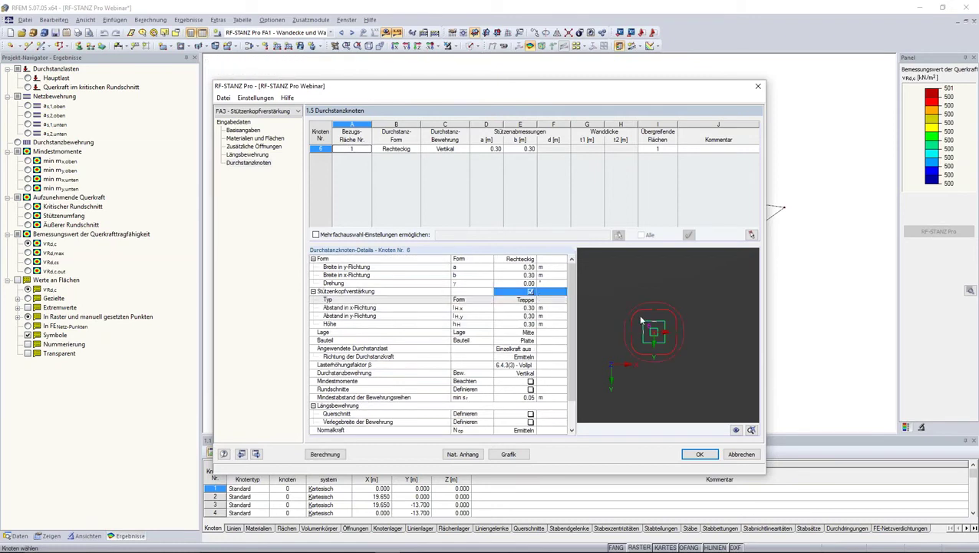
scroll(664, 349, up, 2)
scroll(660, 351, up, 1)
scroll(656, 352, up, 1)
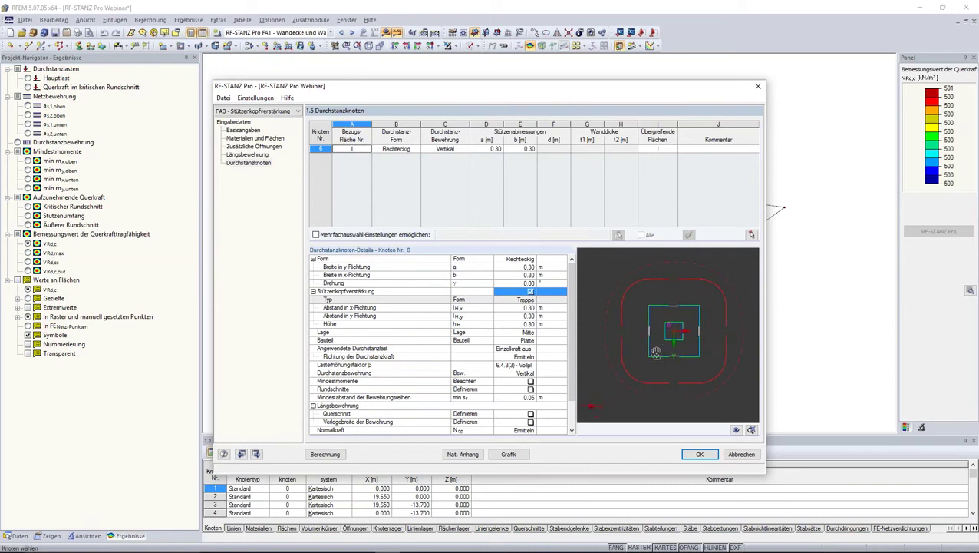
click(505, 308)
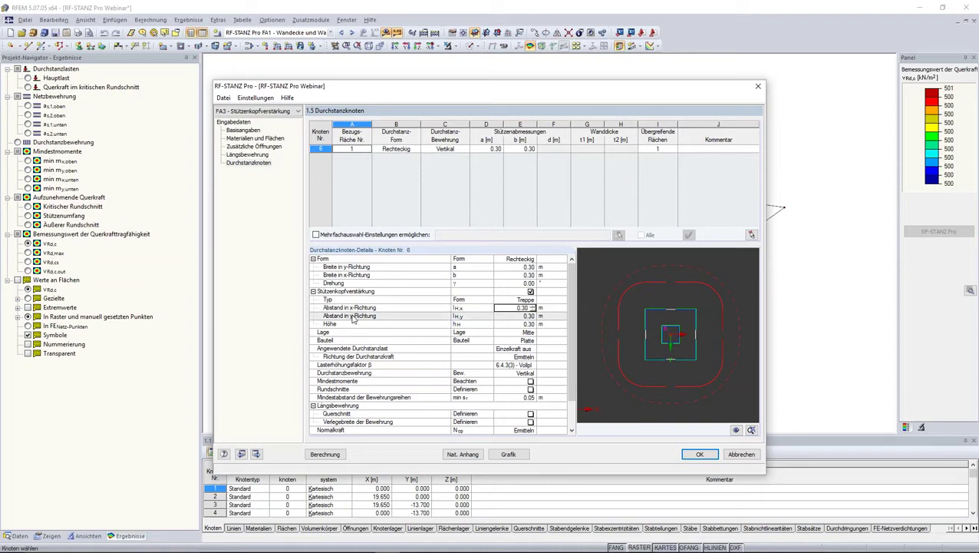
scroll(591, 367, down, 2)
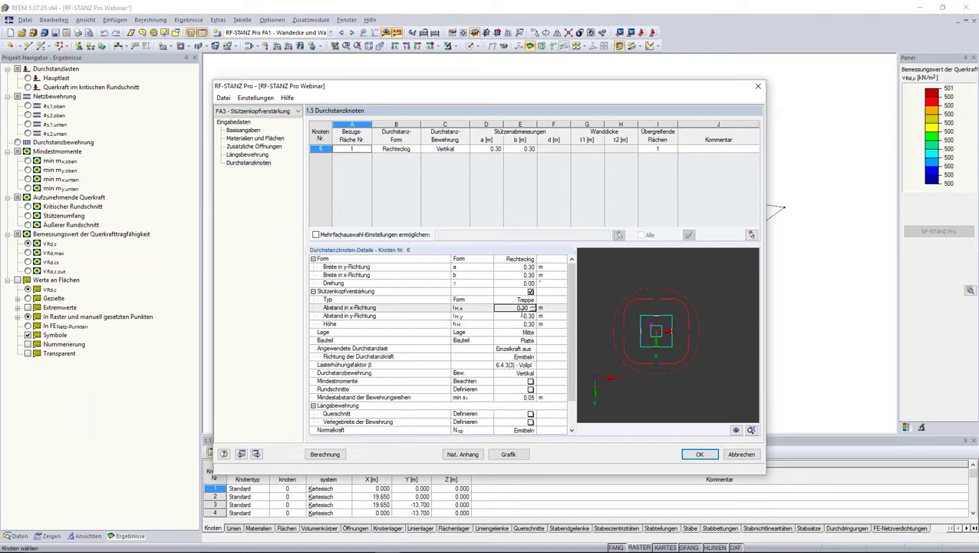
scroll(668, 328, up, 2)
scroll(668, 328, up, 3)
scroll(661, 328, up, 2)
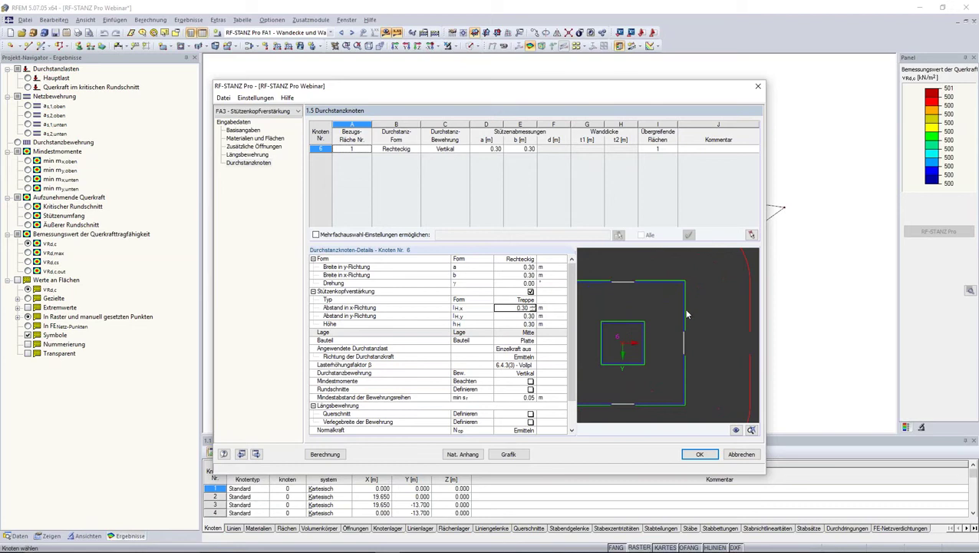
scroll(687, 314, down, 3)
scroll(685, 315, down, 2)
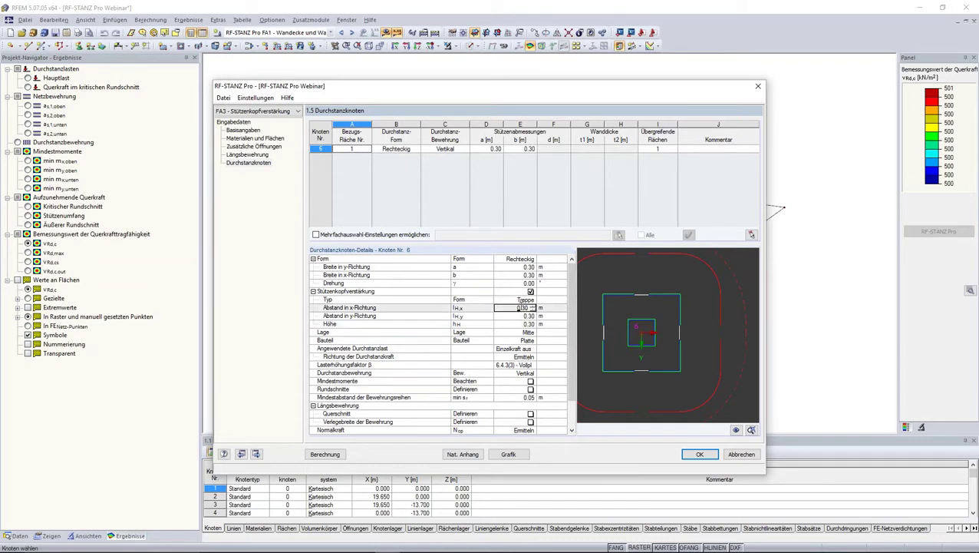
Try adjusting the column-head x offset, then return it to 0.30 m.
click(535, 306)
click(536, 305)
click(536, 306)
click(536, 305)
click(534, 310)
click(534, 310)
click(534, 310)
click(534, 310)
scroll(537, 307, up, 4)
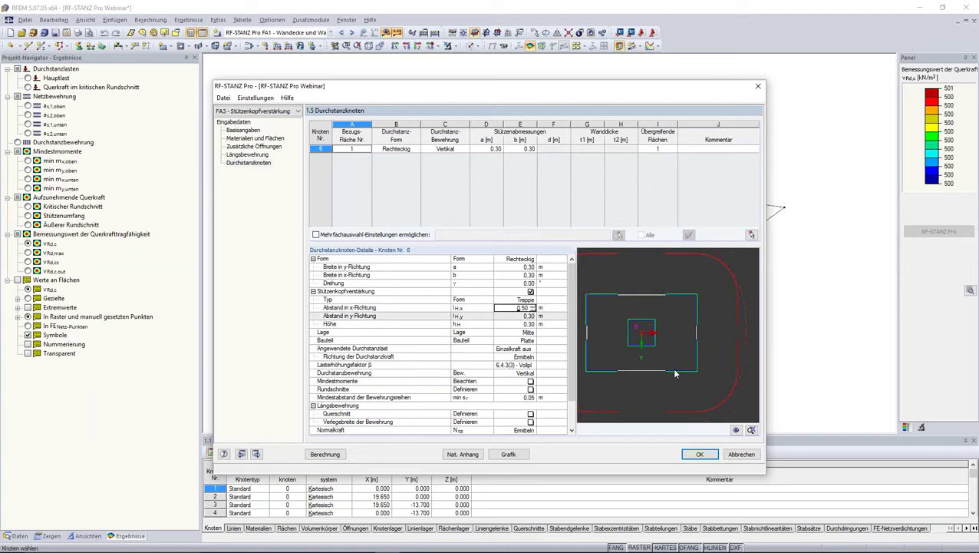
click(534, 310)
click(535, 310)
click(534, 310)
click(534, 310)
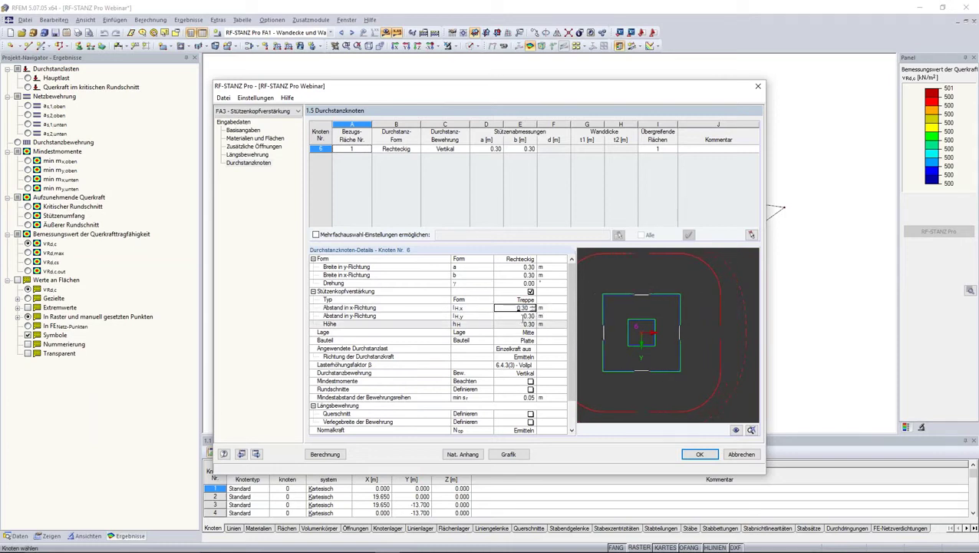
click(520, 315)
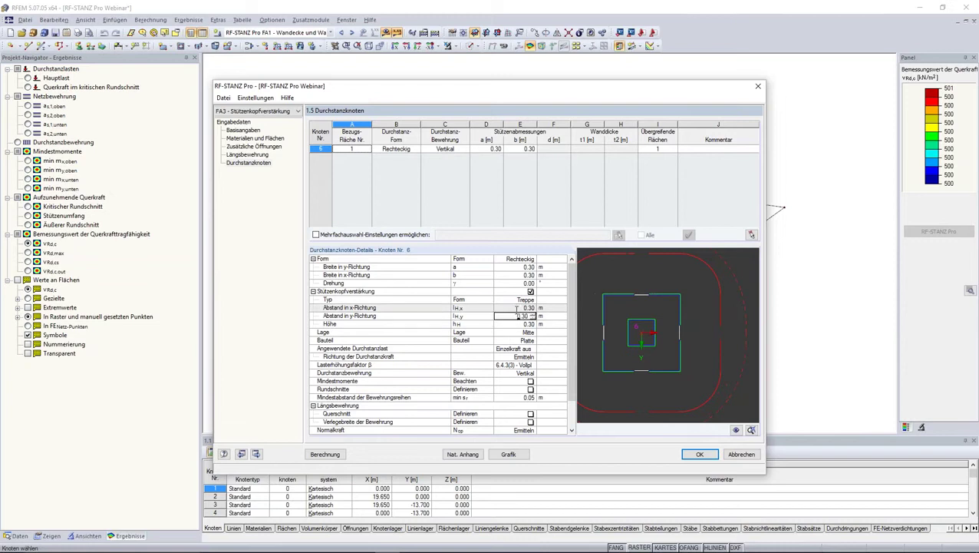
Set the column-head strengthening height to 0.10 m.
click(507, 324)
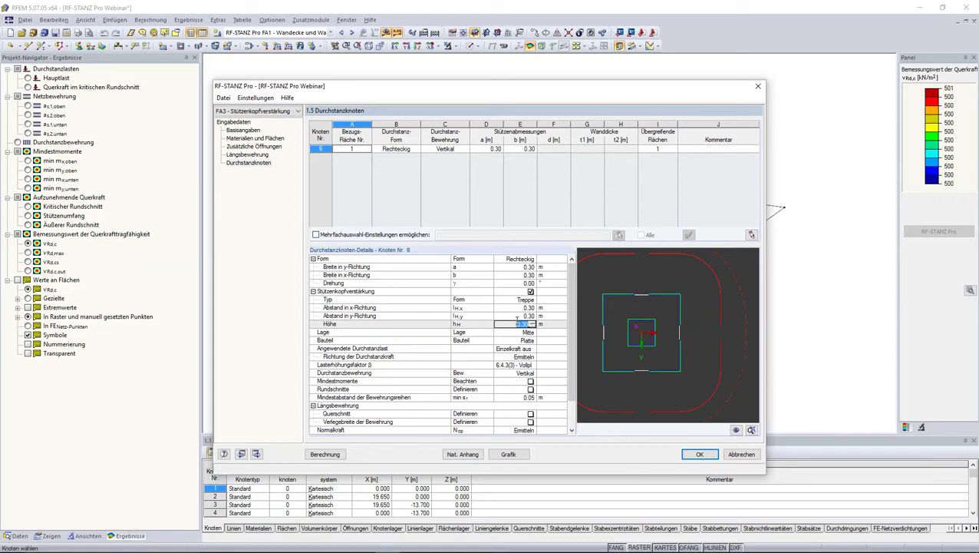
text(0.1)
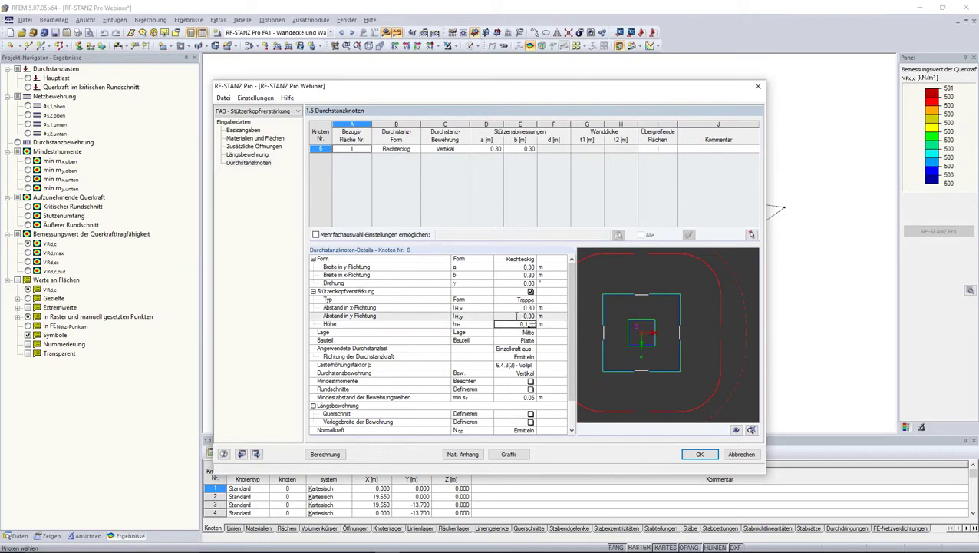
click(512, 317)
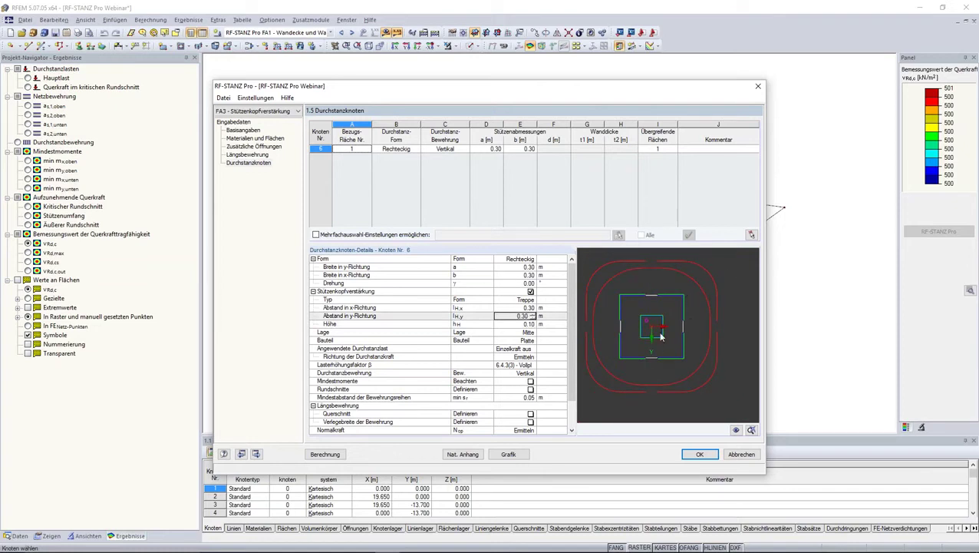
click(512, 324)
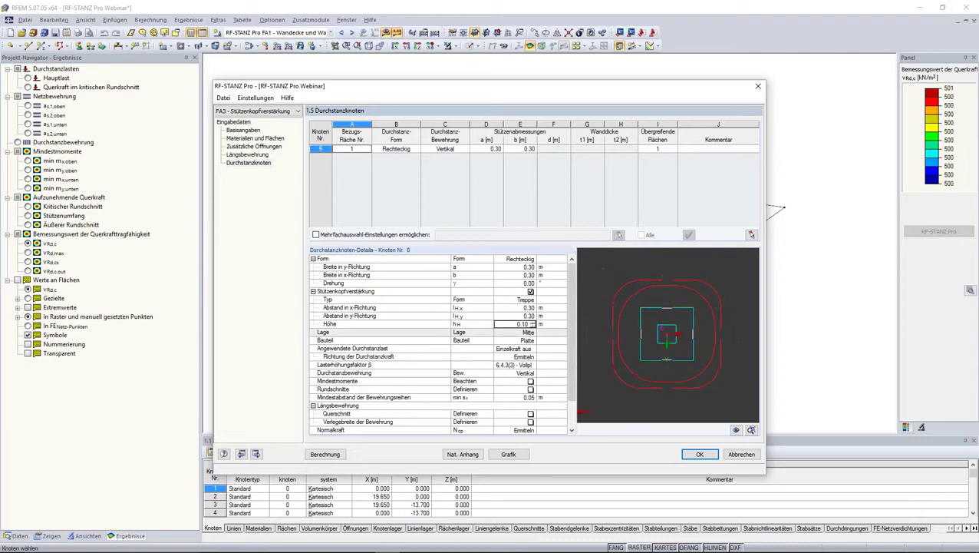
click(559, 345)
click(532, 322)
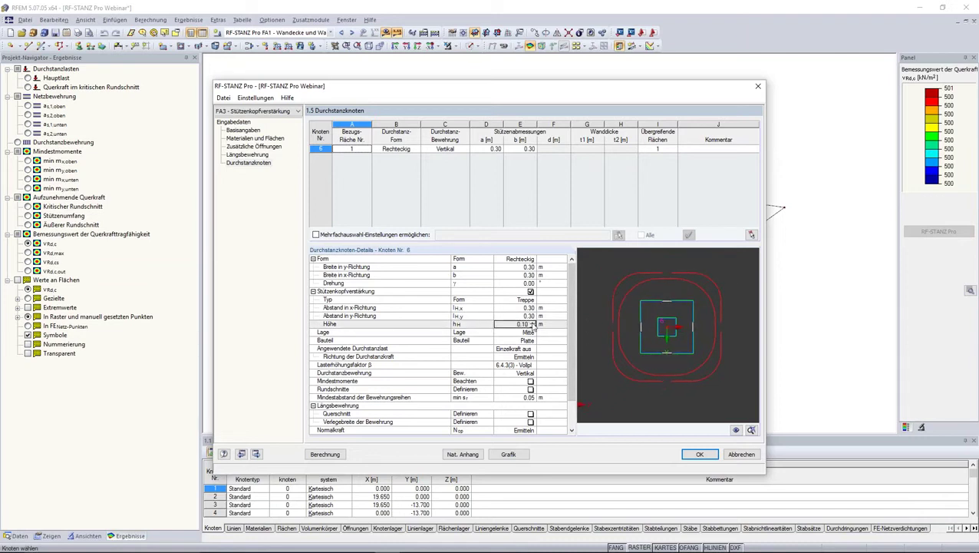
click(533, 323)
key(BackSpace)
key(BackSpace)
text(1)
key(Up)
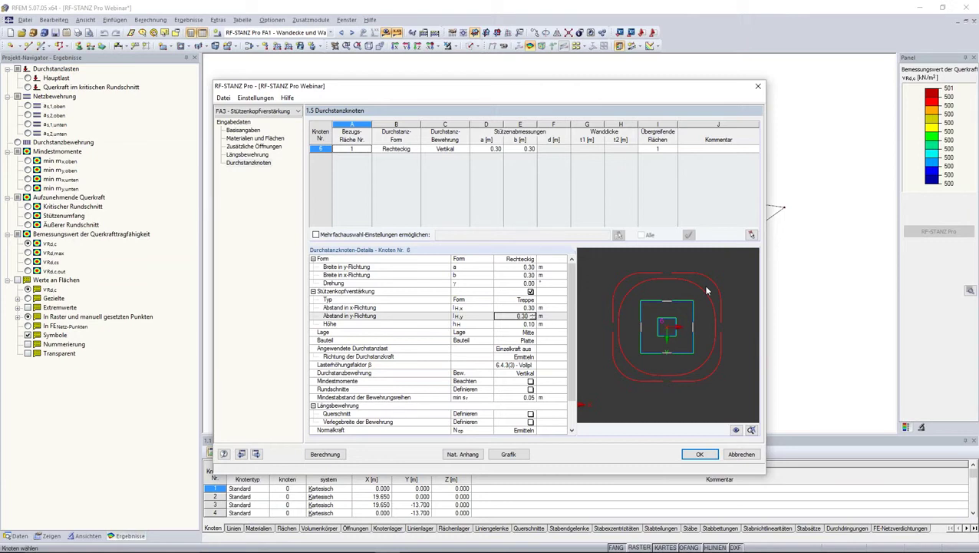
Finish the height edit and enable a longitudinal reinforcement cross-section for node 6.
click(523, 326)
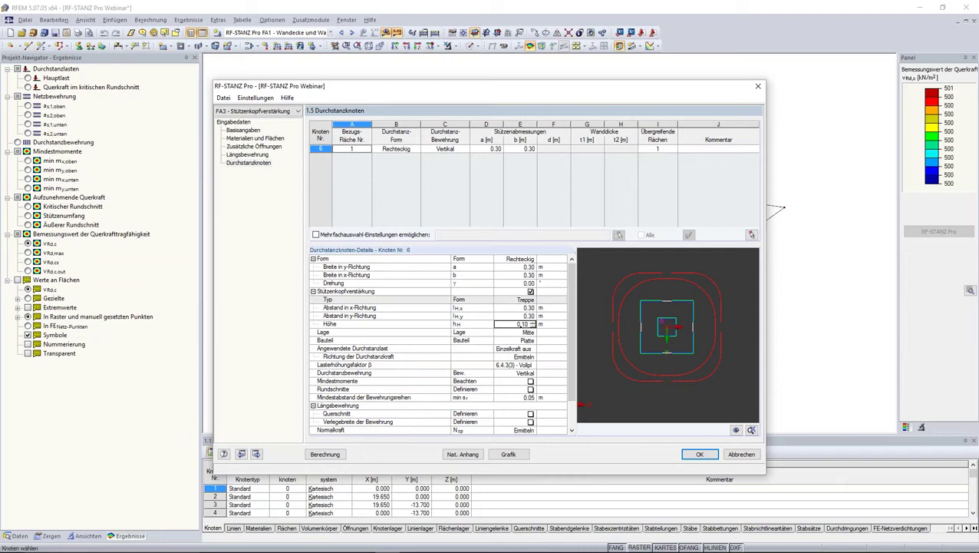
drag(571, 307, 569, 329)
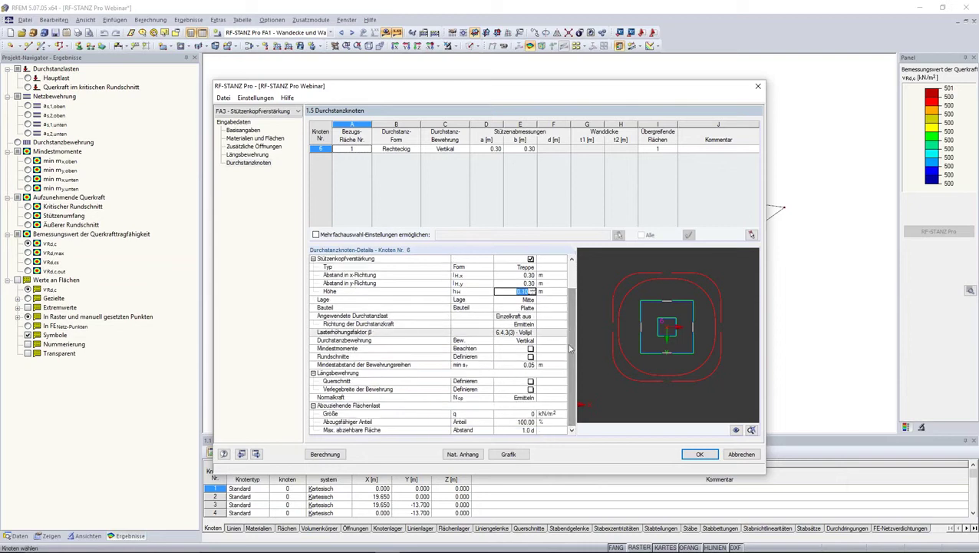
click(422, 375)
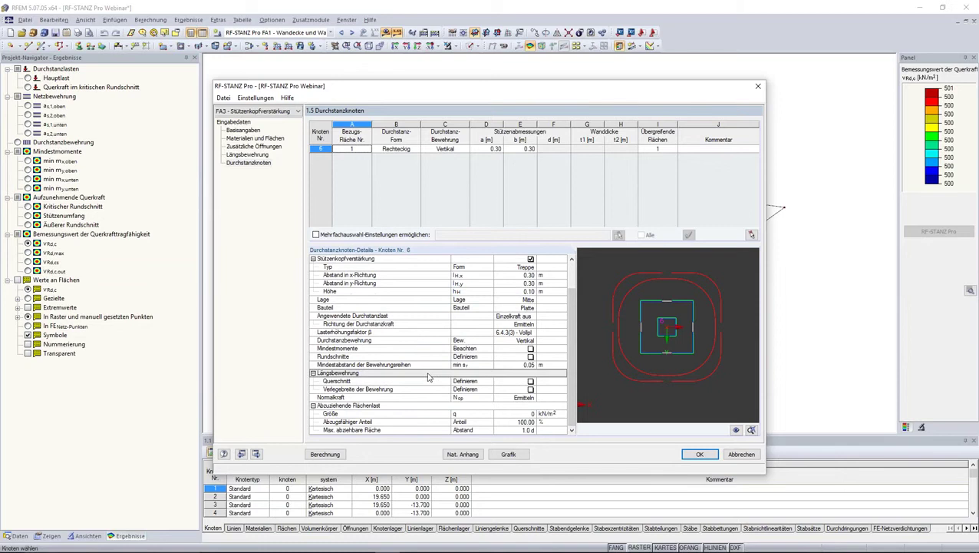
click(531, 381)
click(551, 384)
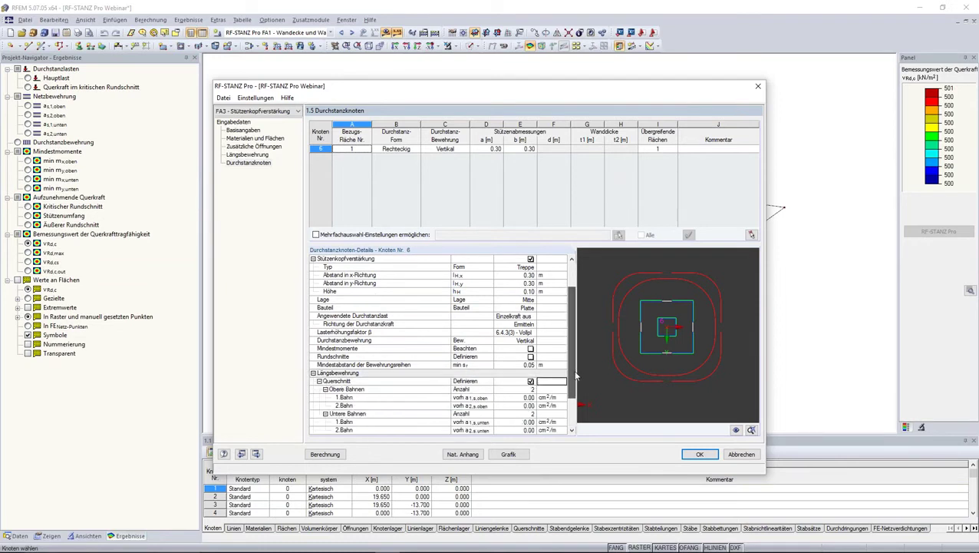
drag(572, 322, 572, 372)
Enter 11.31 cm²/m for the first and second upper reinforcement layers and recalculate.
click(514, 347)
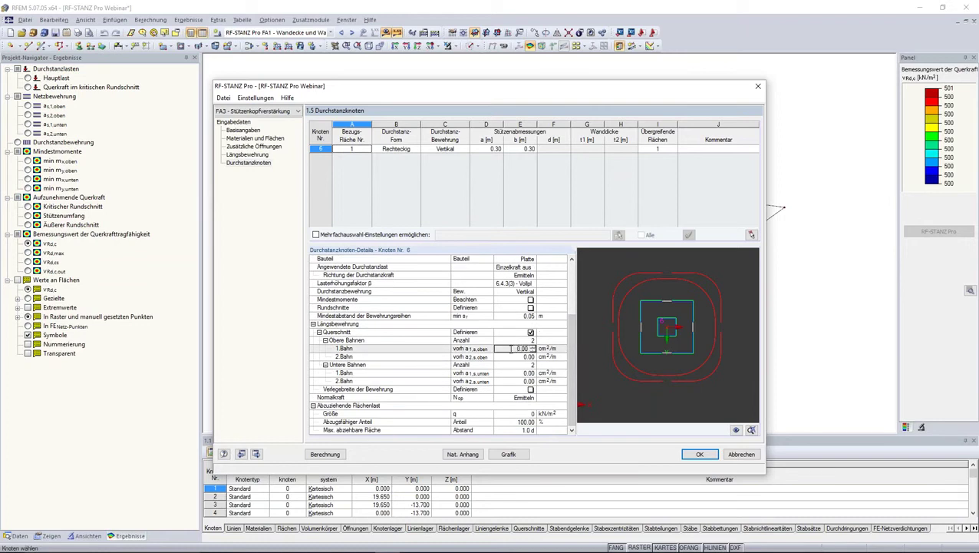
double_click(511, 348)
text(11.31)
key(Return)
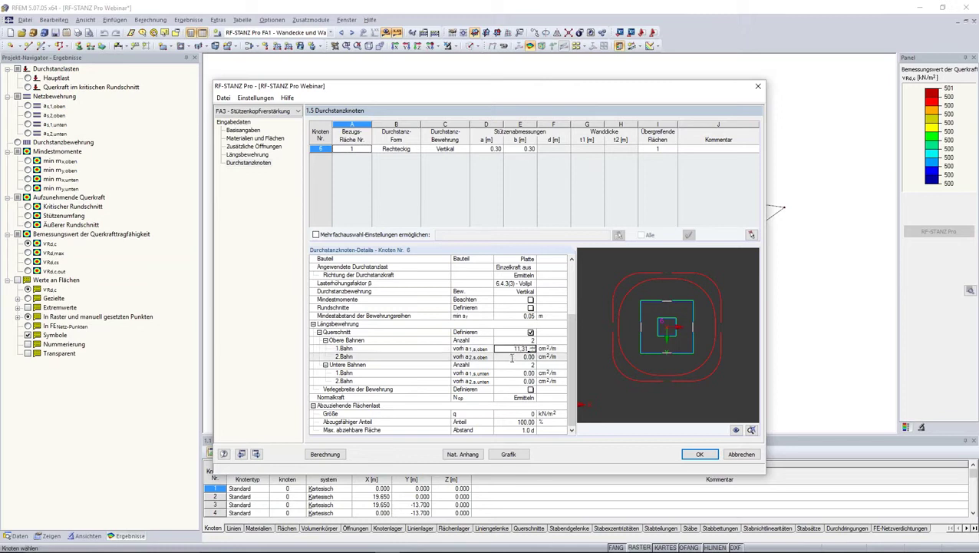
double_click(522, 357)
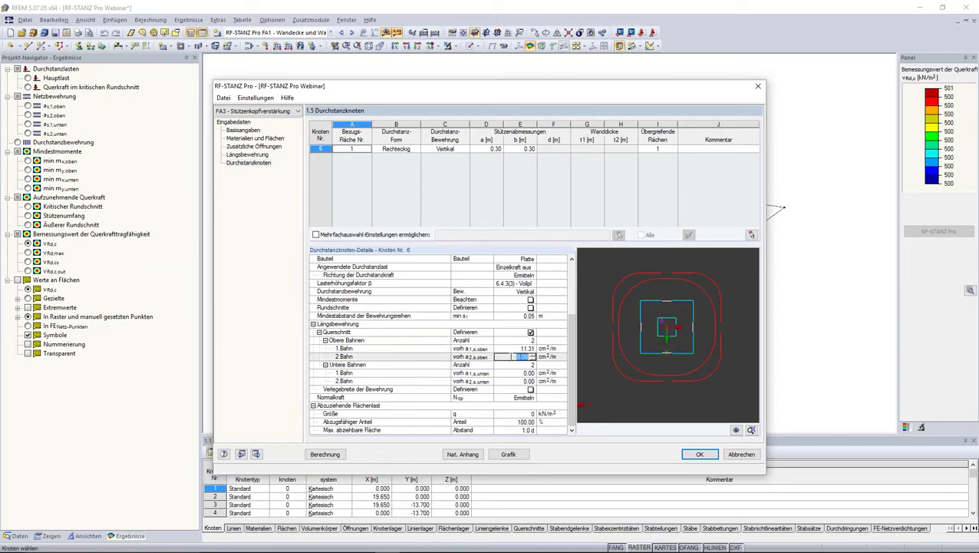
text(11.31)
key(Return)
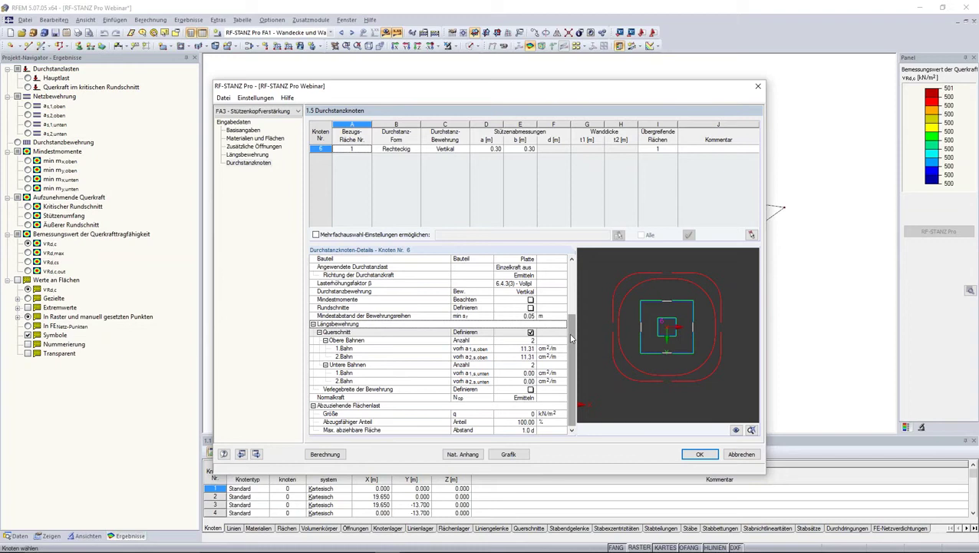
drag(571, 338, 574, 283)
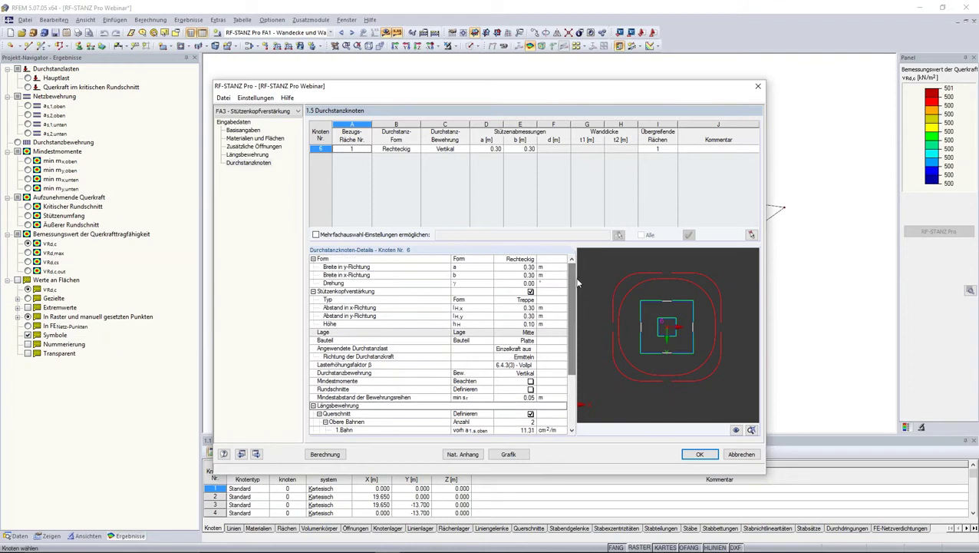
scroll(574, 283, down, 3)
scroll(598, 302, up, 3)
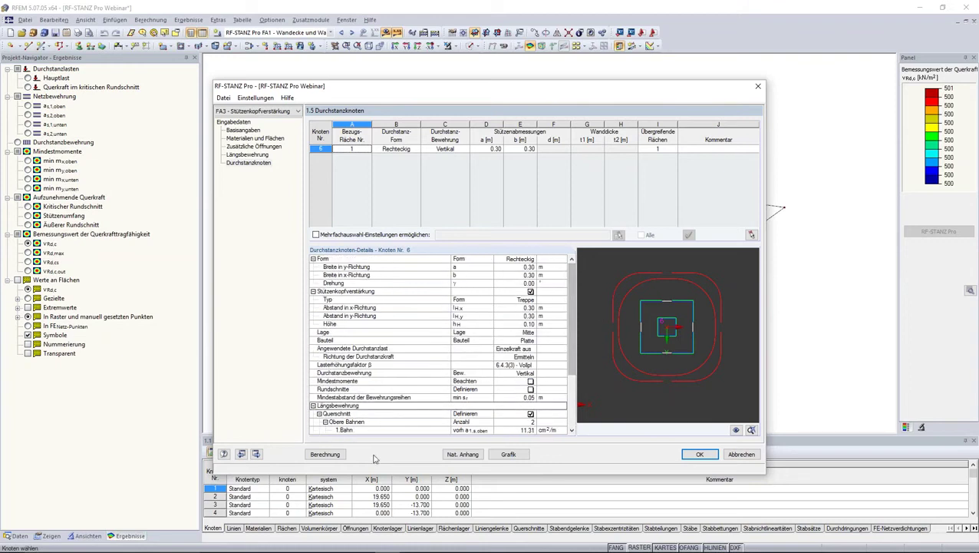
click(335, 455)
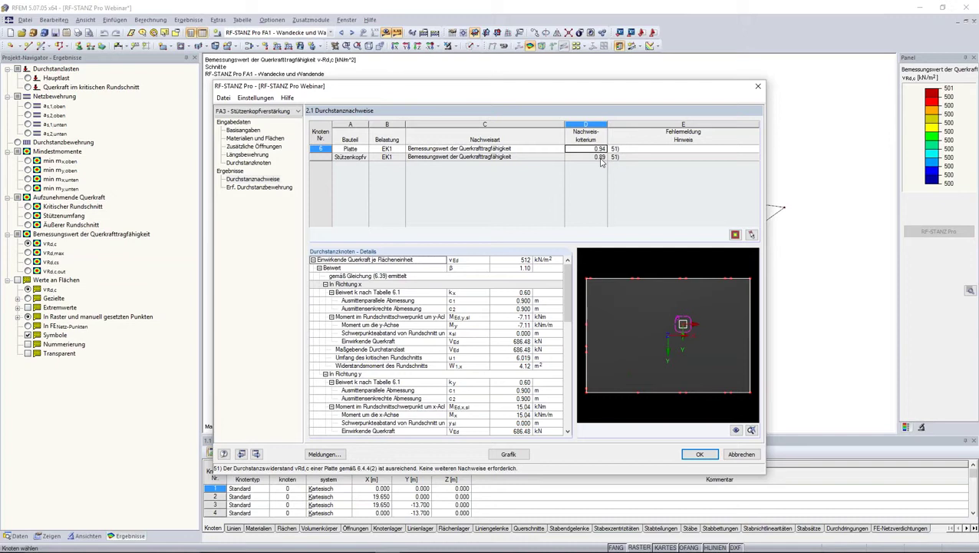
Review node 6's slab (0.94) and column-head (0.89) intermediate results, then show them graphically.
click(601, 158)
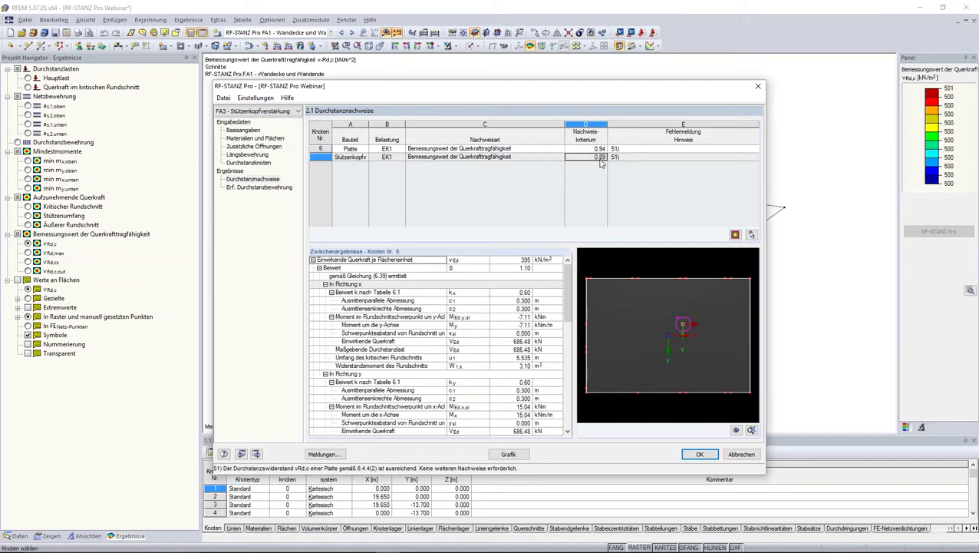
click(604, 154)
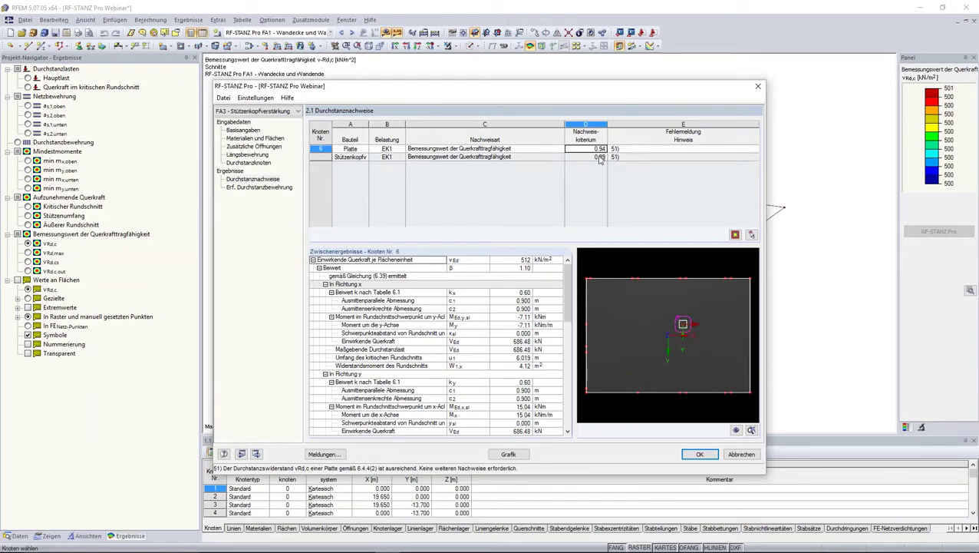
click(601, 157)
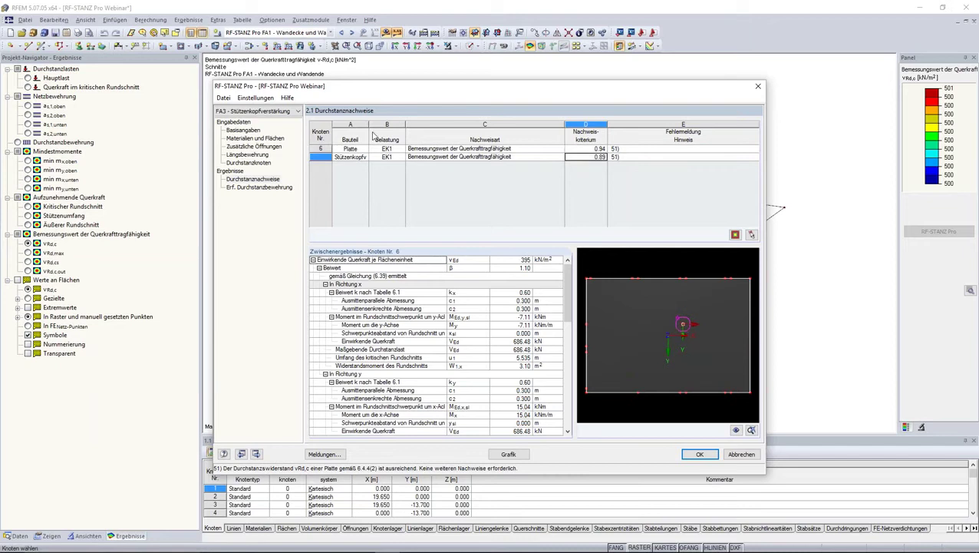
drag(369, 135, 400, 136)
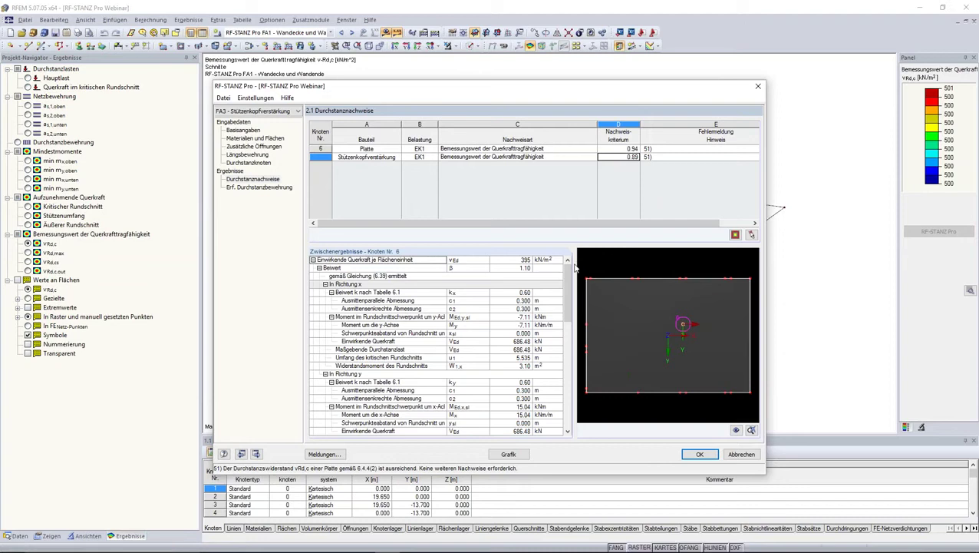
click(511, 454)
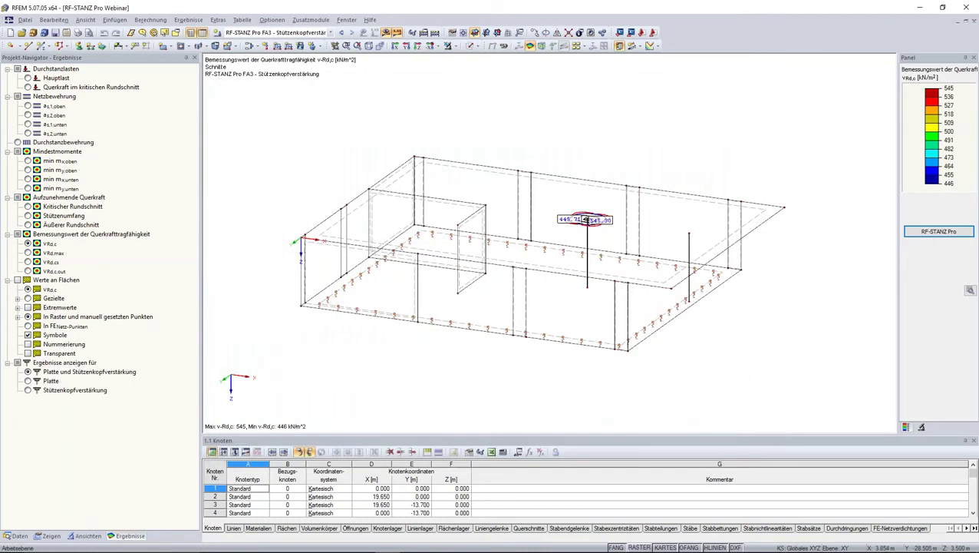
Tilt the view top-down and zoom onto node 6's perimeters labelled 445.71 and 545.30 kN/m².
ctrl+middle_drag(611, 152, 635, 261)
scroll(634, 262, up, 2)
scroll(634, 264, up, 2)
scroll(634, 266, up, 2)
scroll(632, 269, up, 1)
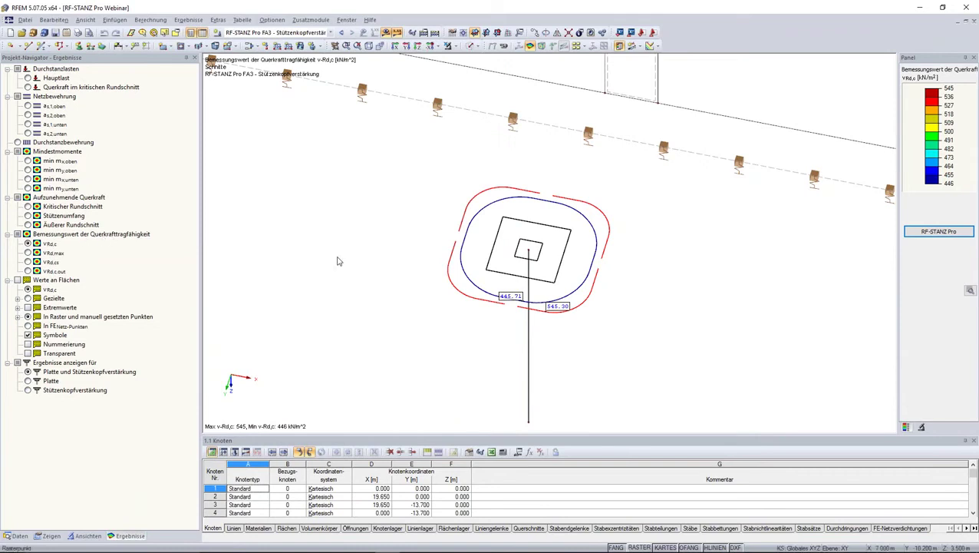
scroll(538, 311, up, 1)
scroll(536, 308, up, 1)
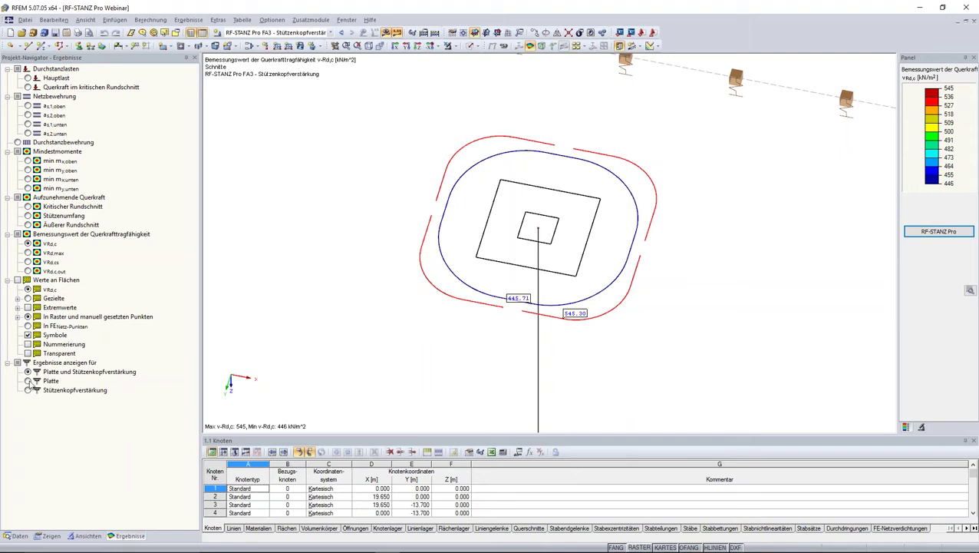
Compare vRd,c results for the slab only, the column-head strengthening only, then both together.
click(28, 381)
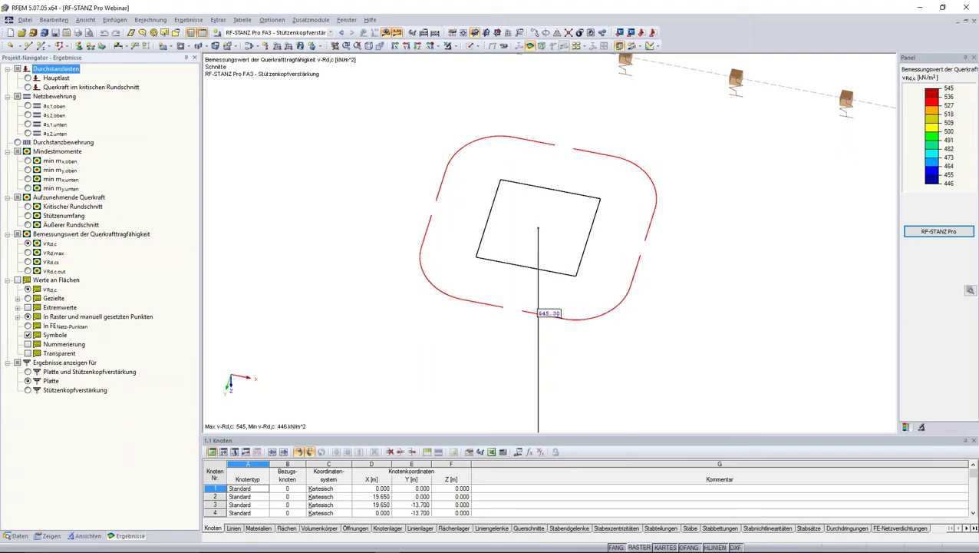
click(27, 390)
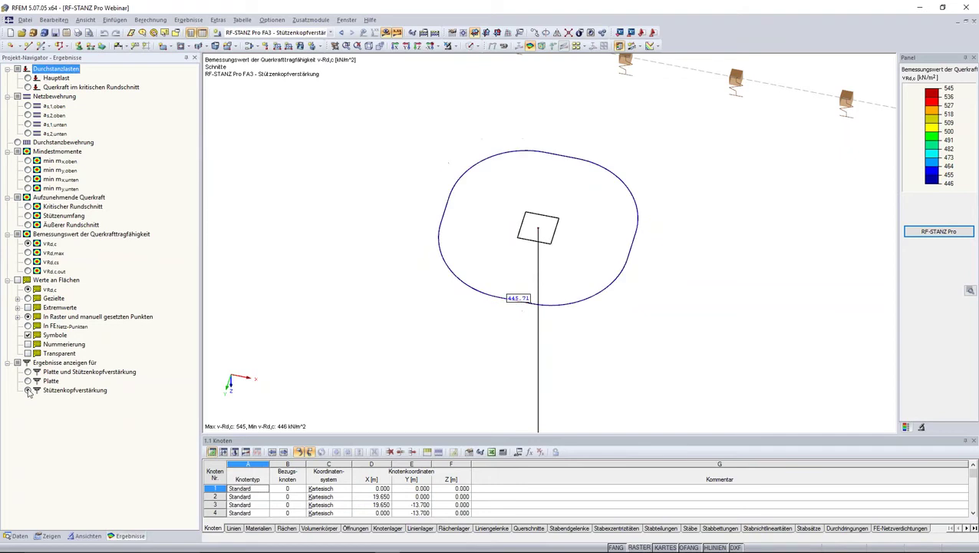
click(27, 372)
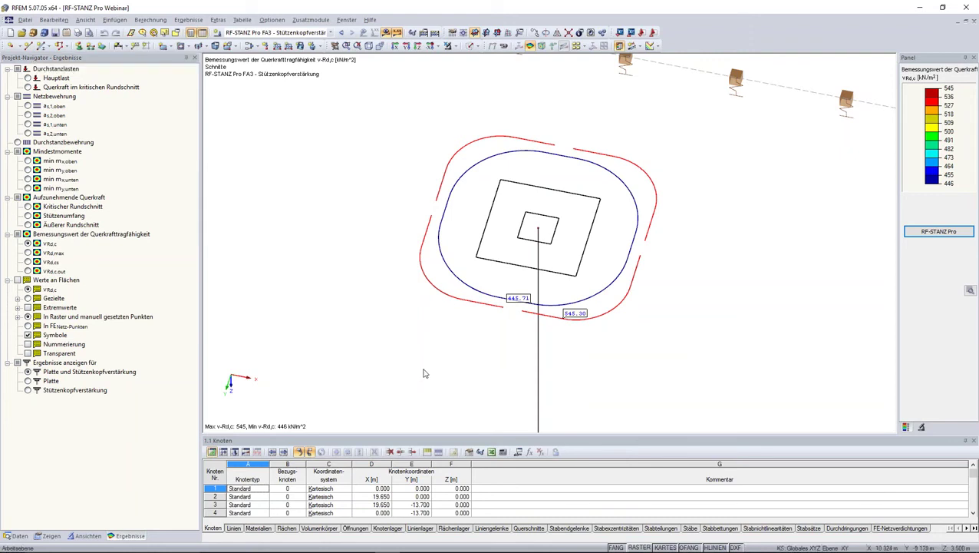
Zoom out and orbit to view the whole foundation slab structure.
scroll(553, 223, down, 1)
scroll(552, 222, down, 2)
scroll(552, 223, down, 3)
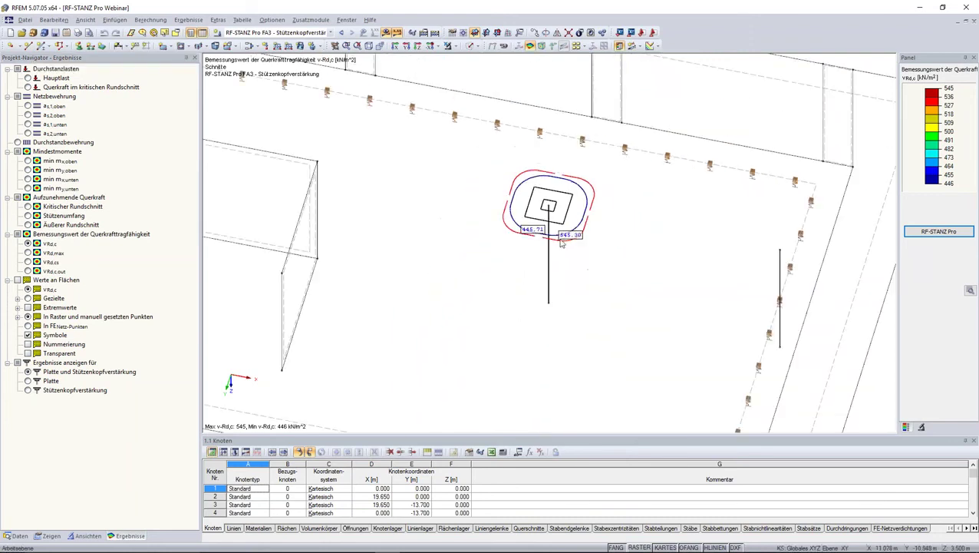
scroll(604, 270, down, 2)
mouse_move(596, 247)
ctrl+middle_down()
mouse_move(593, 123)
mouse_move(591, 187)
mouse_move(537, 268)
ctrl+middle_up()
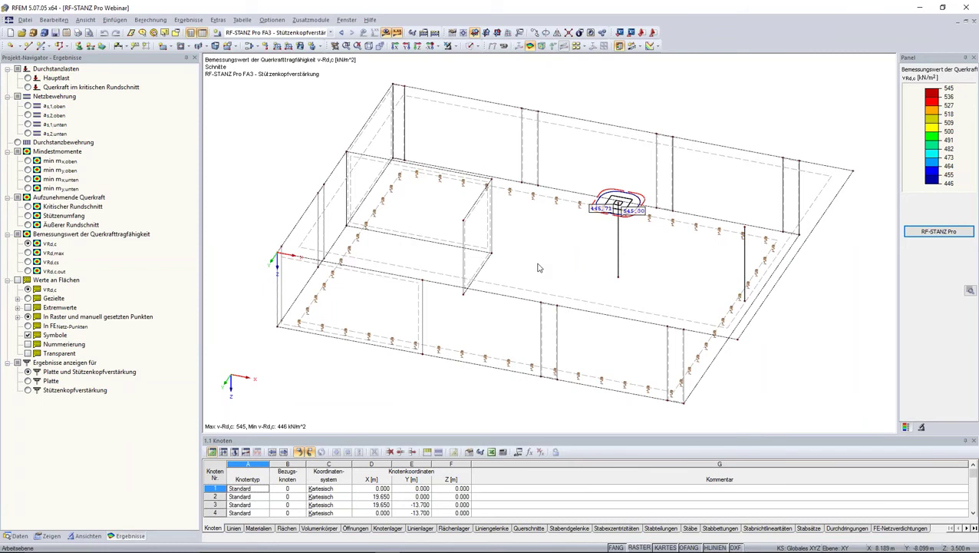
mouse_move(539, 267)
ctrl+middle_down()
mouse_move(524, 253)
mouse_move(514, 214)
ctrl+middle_up()
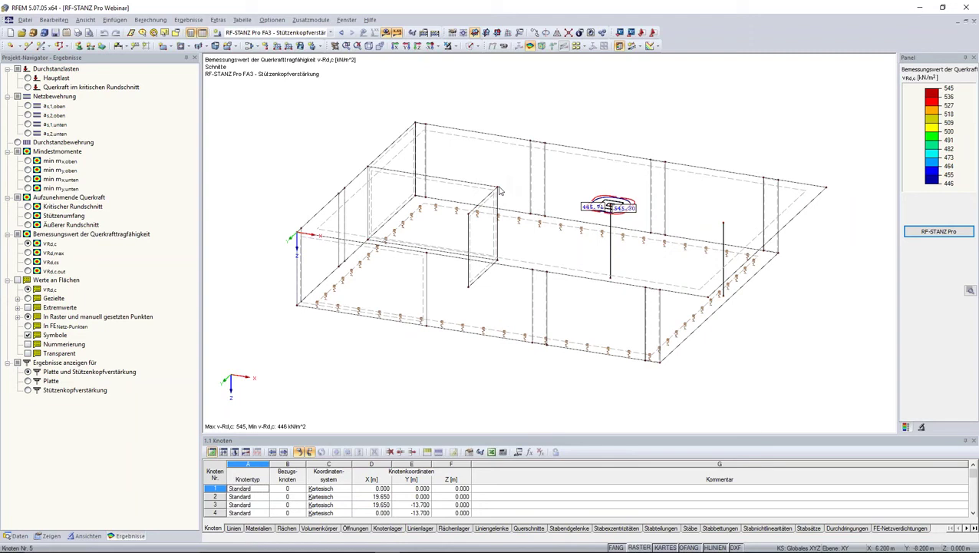
click(471, 220)
mouse_move(471, 221)
ctrl+middle_down()
mouse_move(484, 273)
mouse_move(514, 266)
ctrl+middle_up()
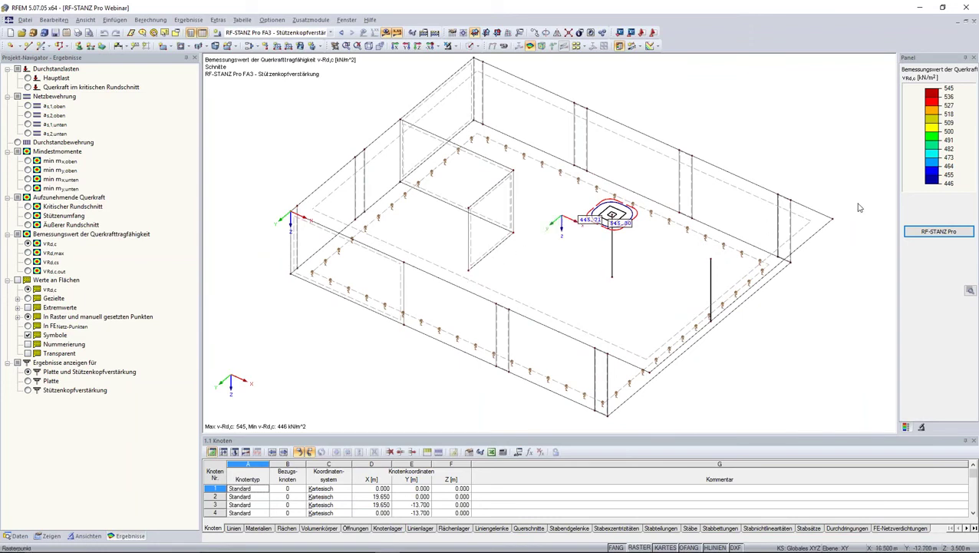
In RF-STANZ Pro, create a new design case FA4 named 'Bopla'.
click(923, 232)
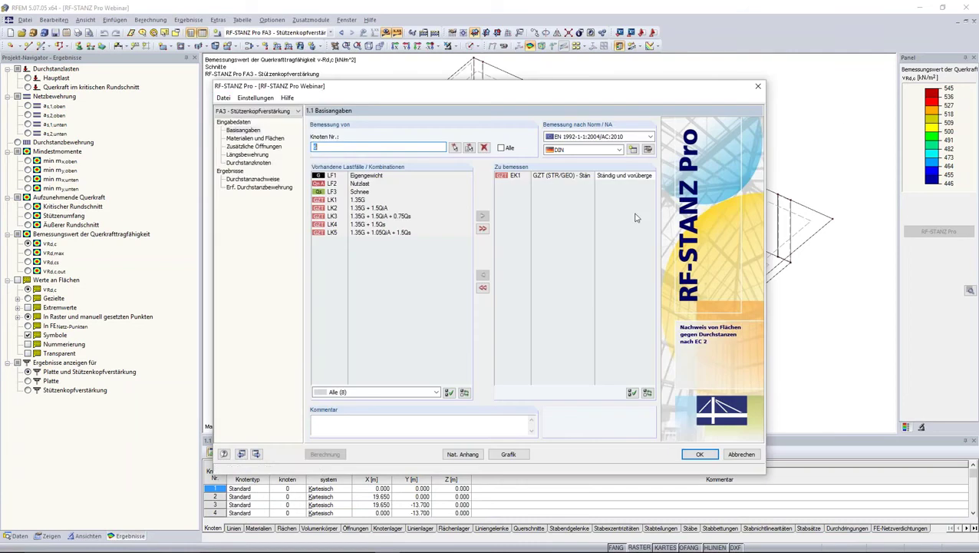
click(227, 98)
click(245, 109)
text(Bopla)
click(515, 300)
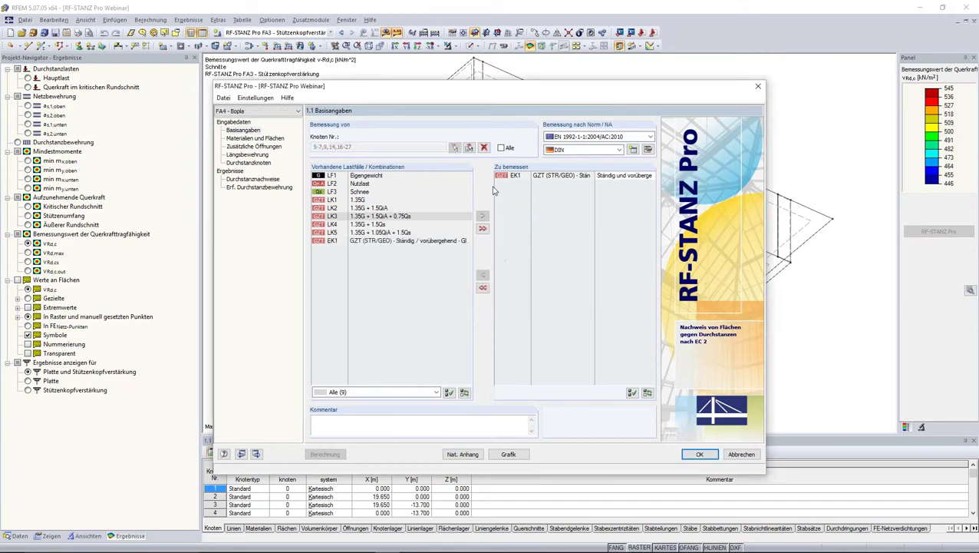
Select nodes 50 and 53 graphically and add combination EK1 to the design list.
click(484, 147)
click(454, 147)
click(469, 269)
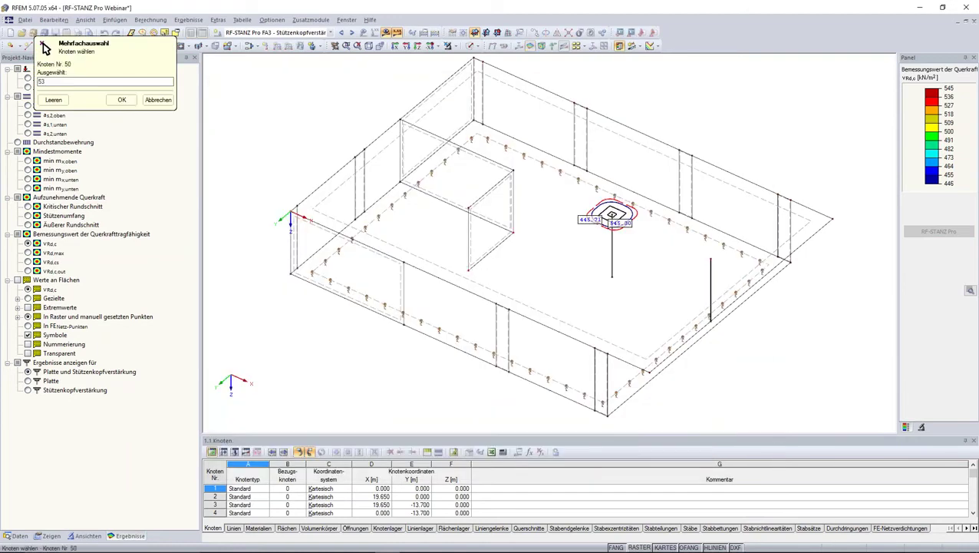
click(513, 230)
click(120, 100)
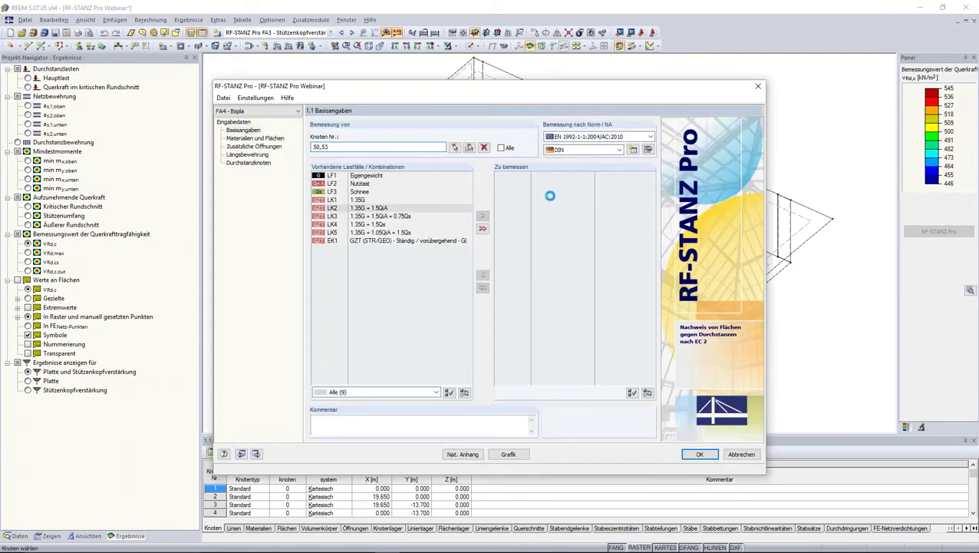
double_click(454, 241)
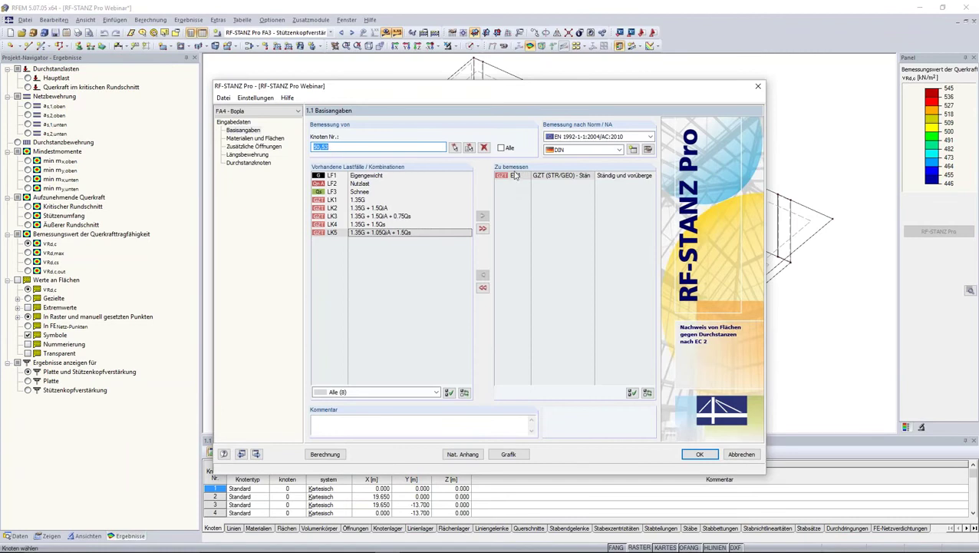
click(250, 163)
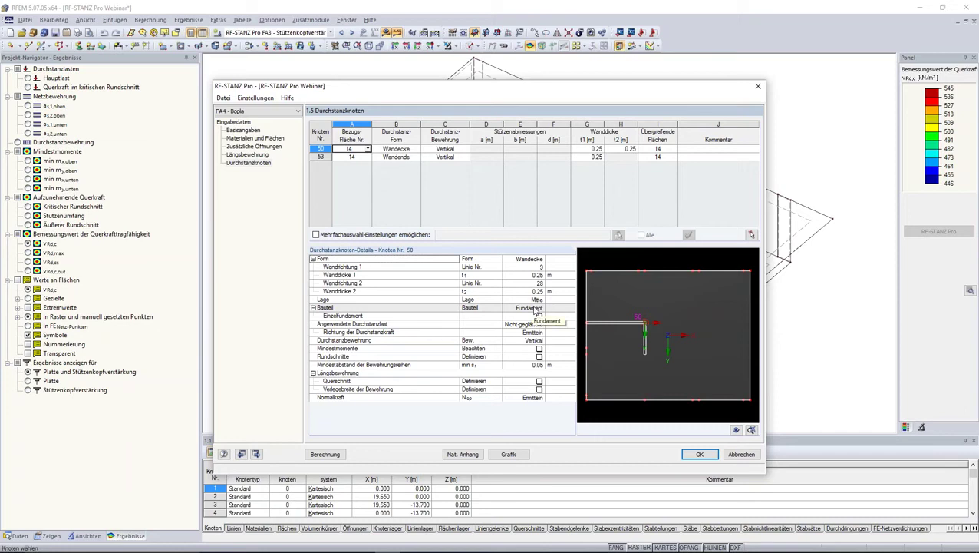
Set the component to Fundament, calculate nodes 50 and 53 (ratios 0.67, 1.00), and show results graphically.
click(555, 312)
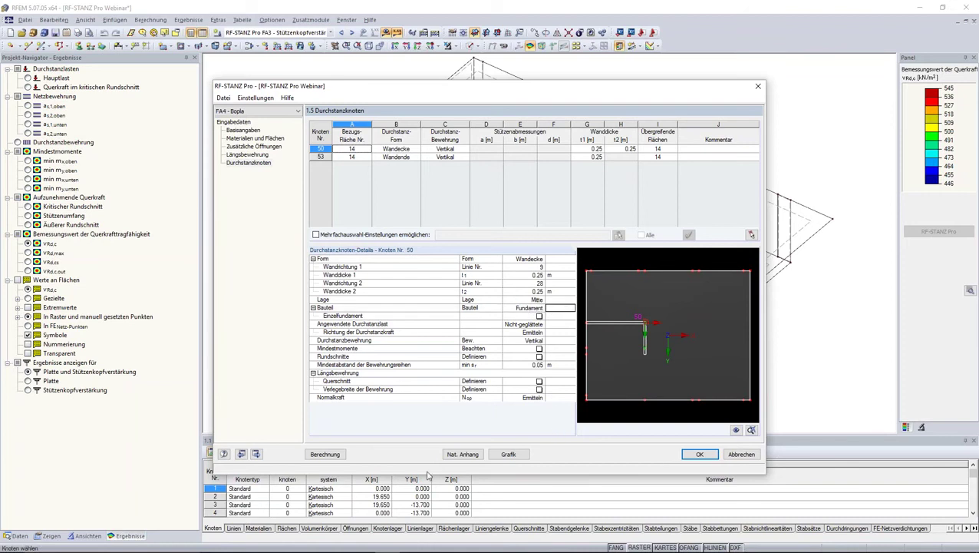
click(324, 453)
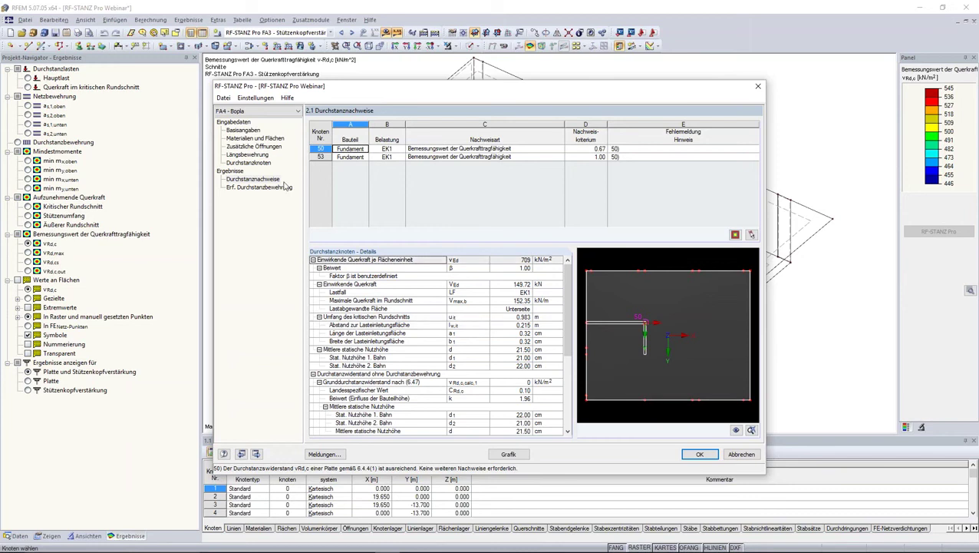
click(517, 455)
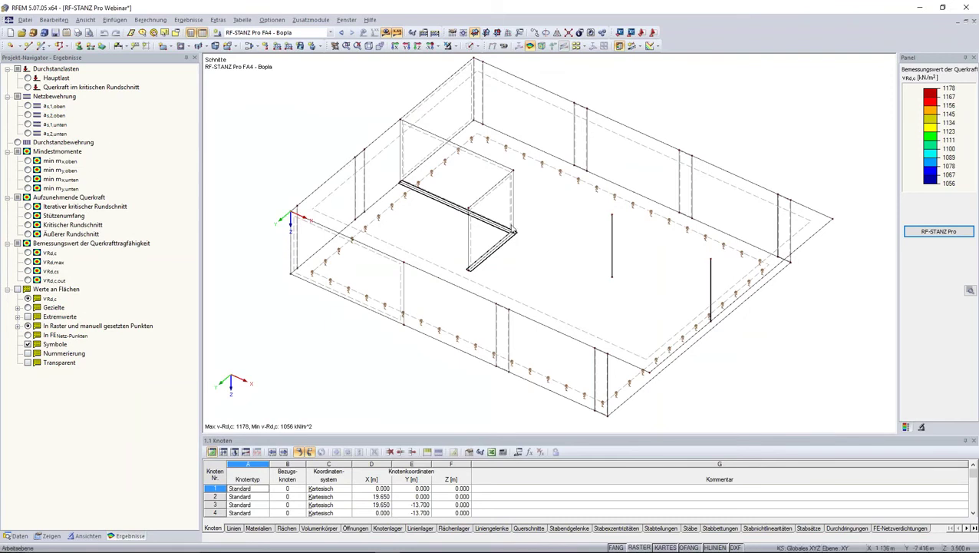
click(28, 87)
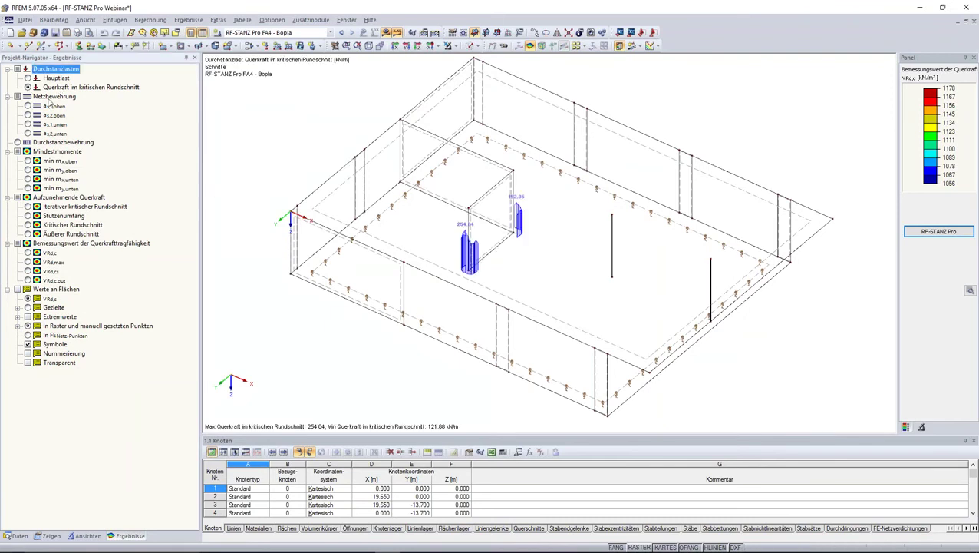
mouse_move(517, 235)
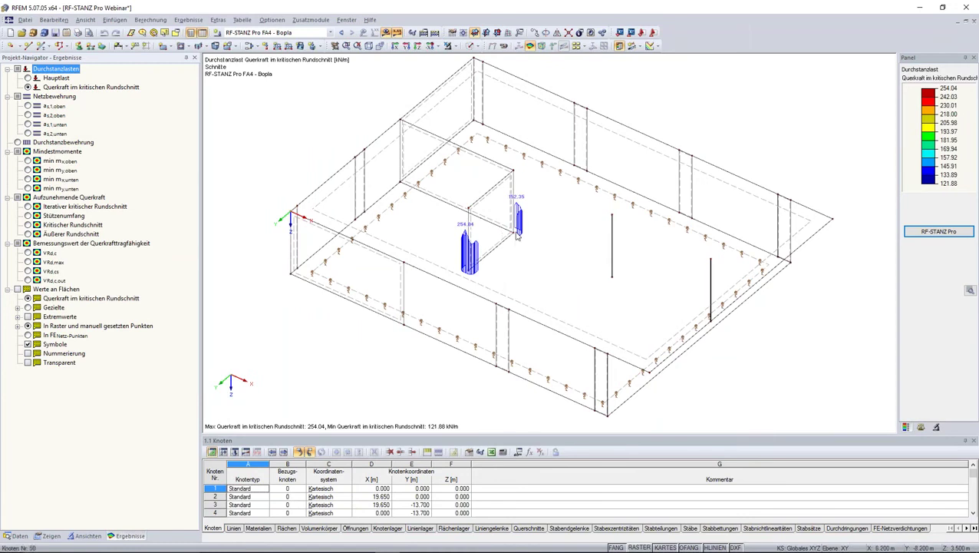
Zoom in on the critical-perimeter shear-force diagrams peaking at 254.04 and 152.35 kN/m.
scroll(518, 236, up, 2)
scroll(515, 238, up, 3)
scroll(507, 240, up, 3)
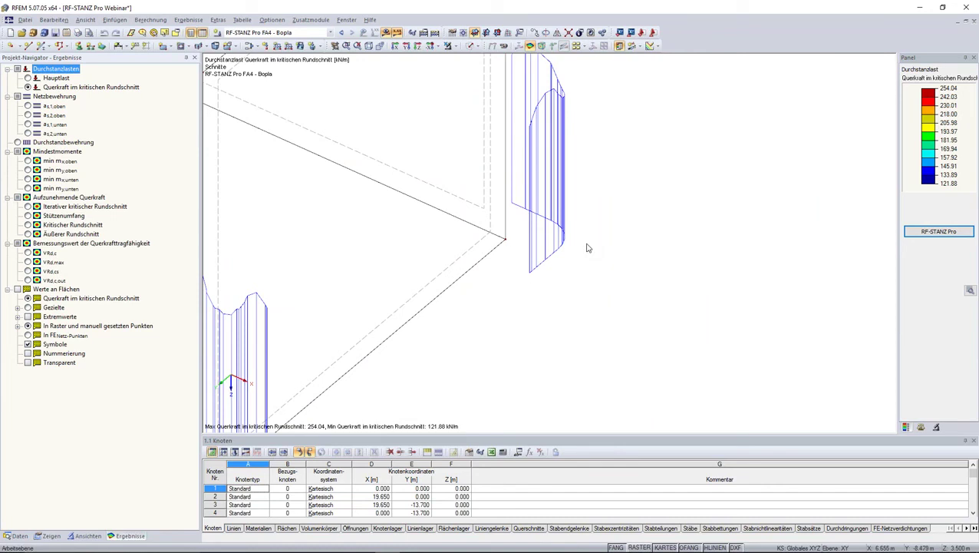
scroll(587, 248, down, 2)
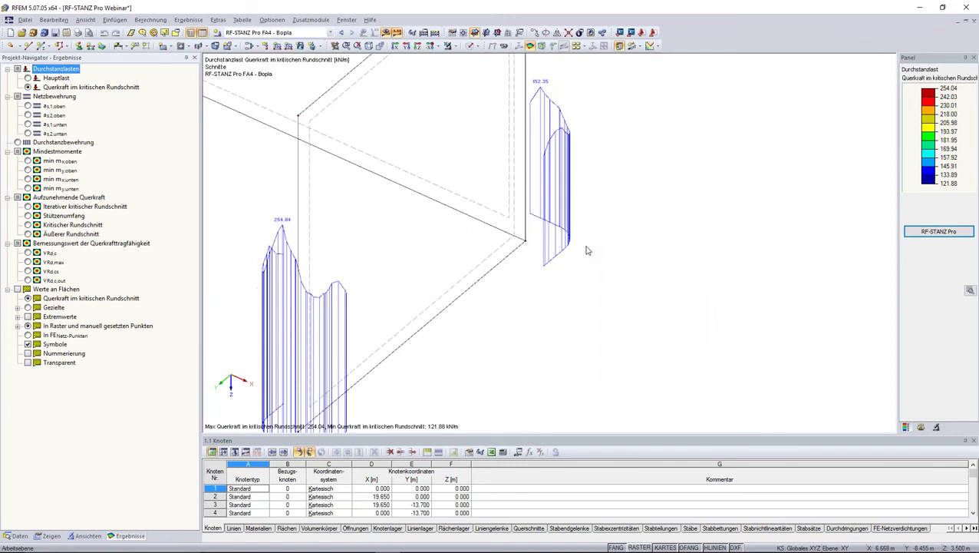
scroll(622, 258, down, 2)
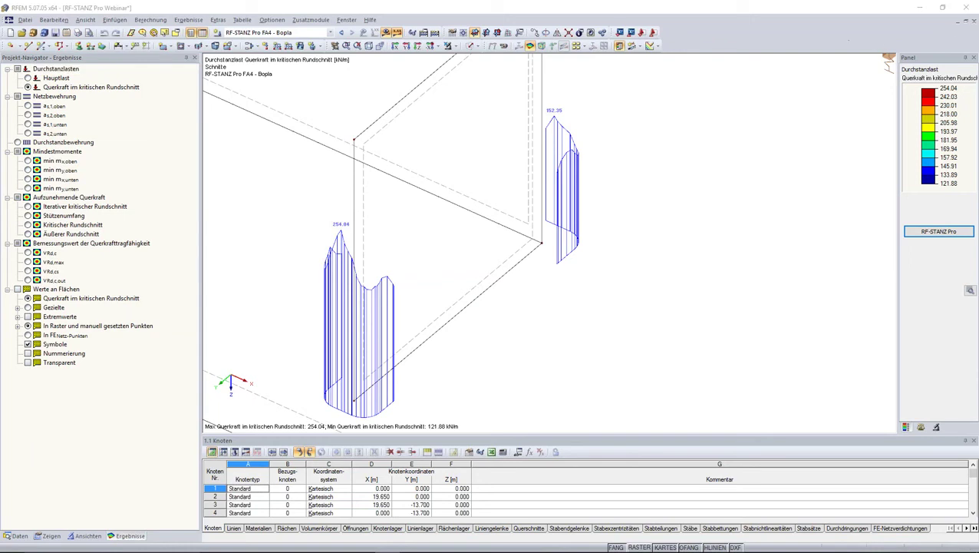
click(831, 27)
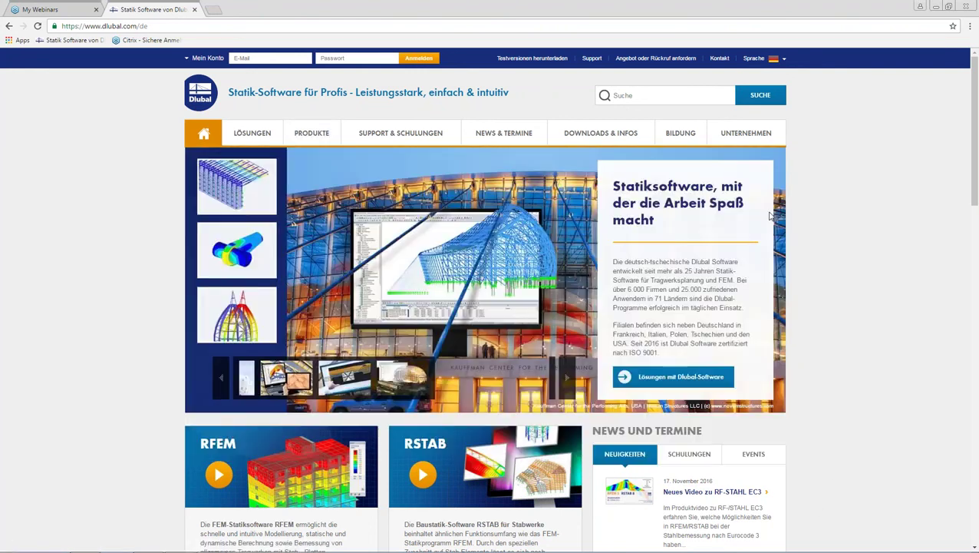
Open the Dlubal-Infotag online event page under EVENTS and scroll to its 14 December 2016 programme.
click(754, 455)
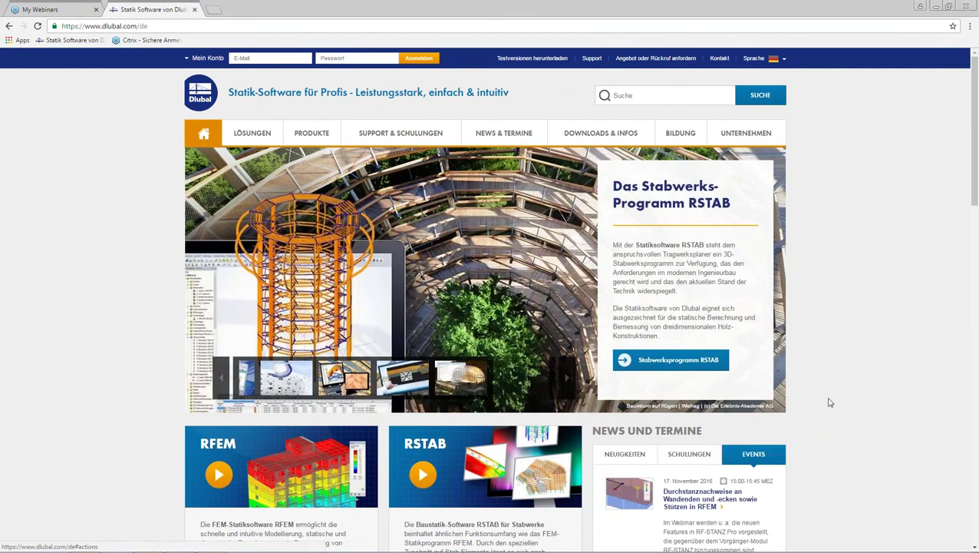
scroll(817, 404, down, 4)
scroll(818, 404, down, 3)
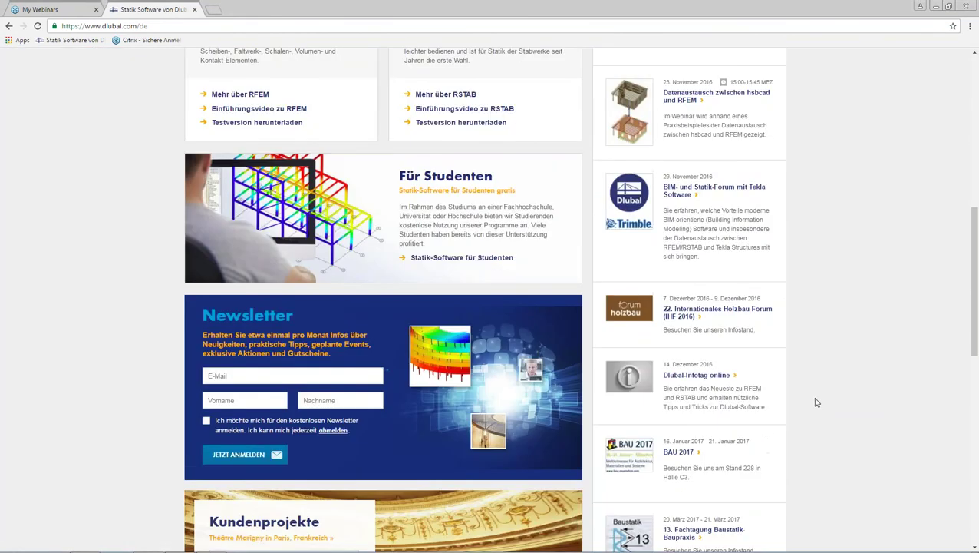
click(685, 376)
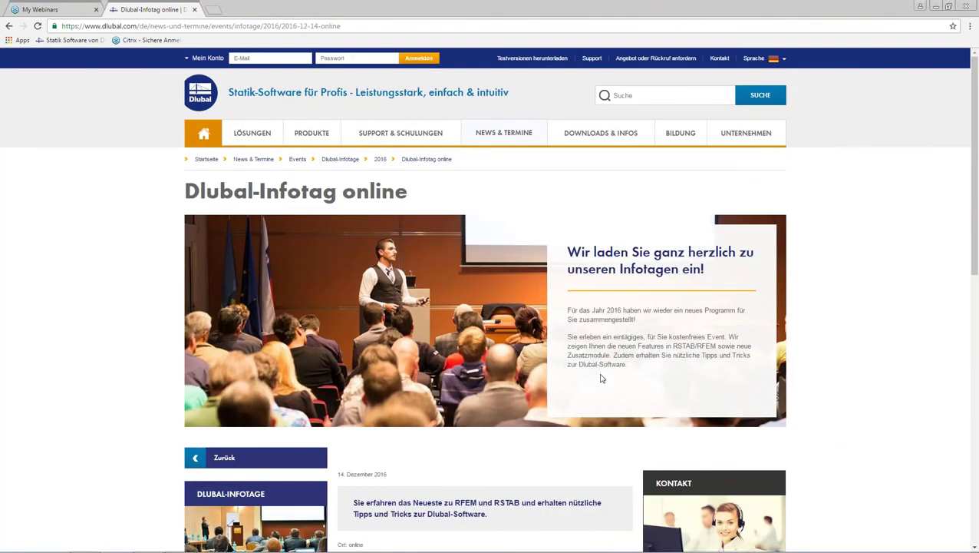
scroll(381, 383, down, 4)
scroll(391, 394, down, 1)
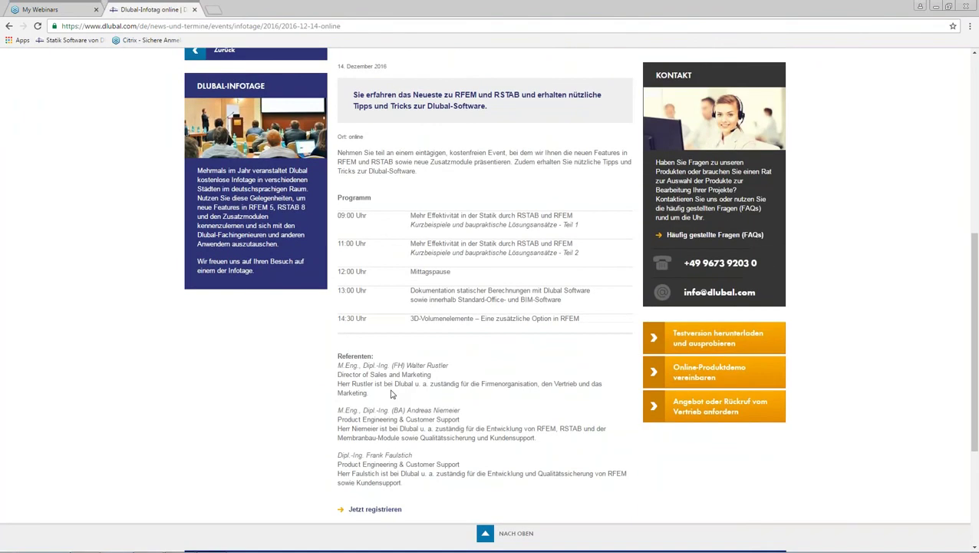